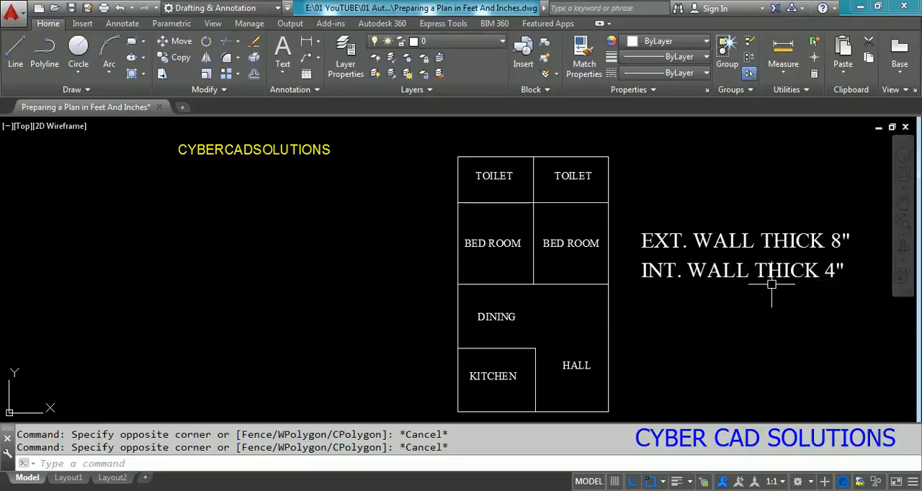
Step: Erase the existing room layout together with the exterior and interior wall thickness notes
{"action": "left_click", "coordinate": [727, 142]}
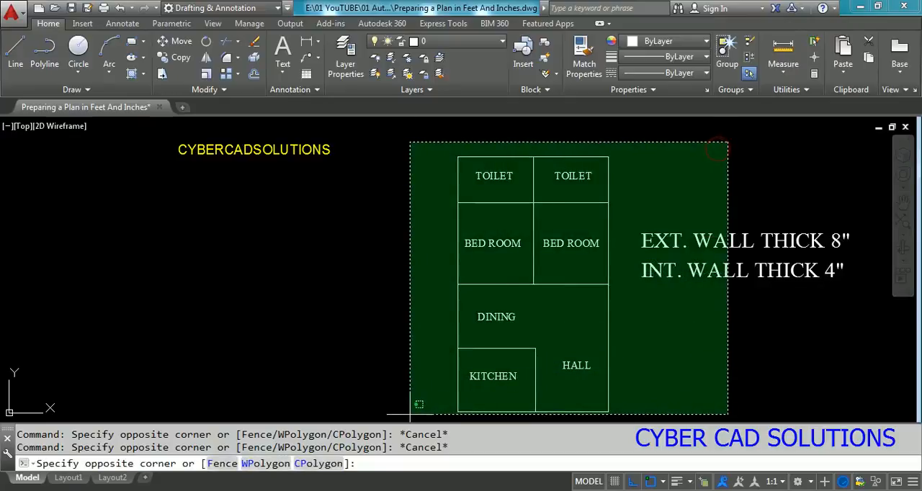
{"action": "left_click", "coordinate": [412, 414]}
{"action": "type", "text": "e"}
{"action": "key", "text": "Return"}
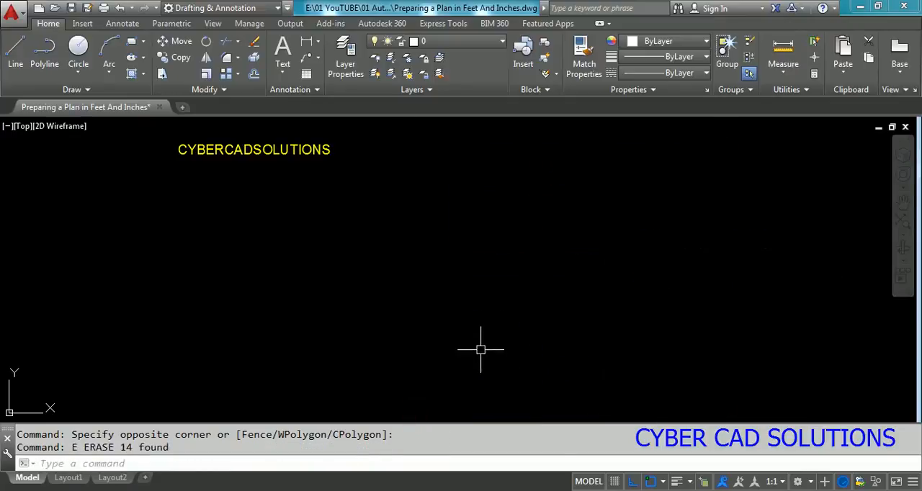
{"action": "key", "text": "Escape"}
{"action": "key", "text": "Escape"}
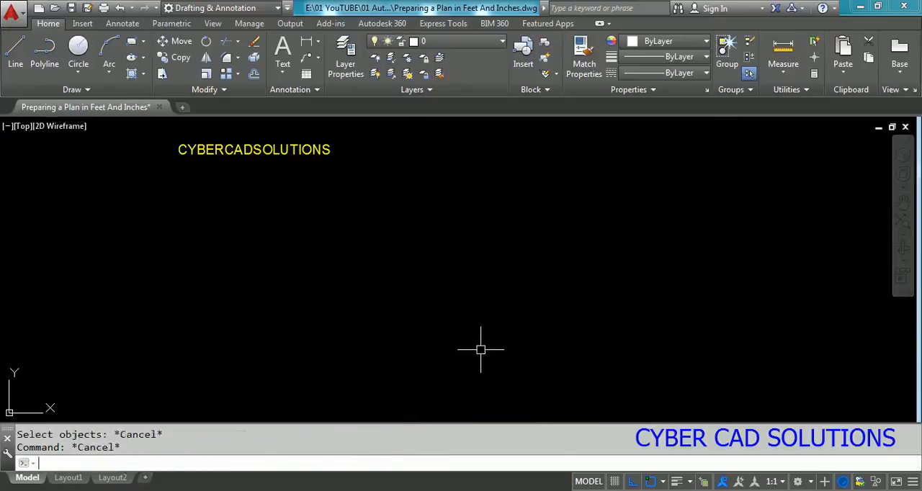
Step: Configure the drawing units to Architectural length with 0'-0" precision and an insertion scale in inches
{"action": "key", "text": "Return"}
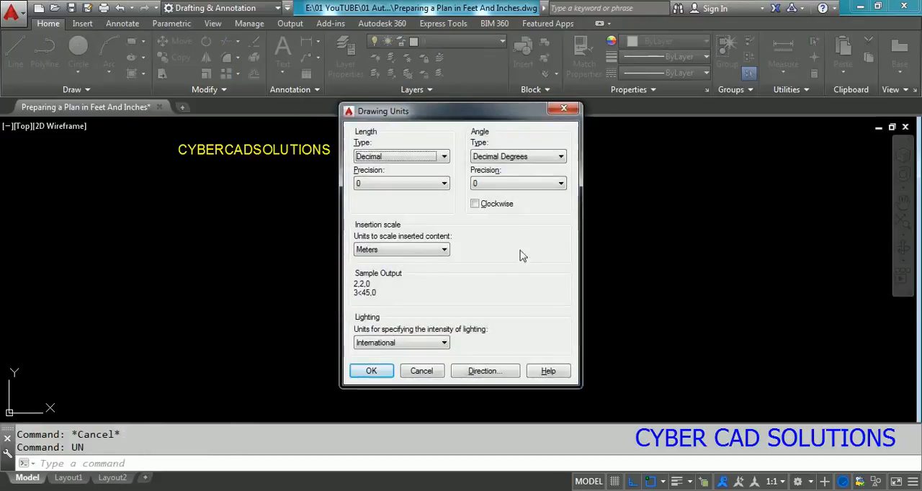
{"action": "left_click", "coordinate": [405, 156]}
{"action": "left_click", "coordinate": [405, 170]}
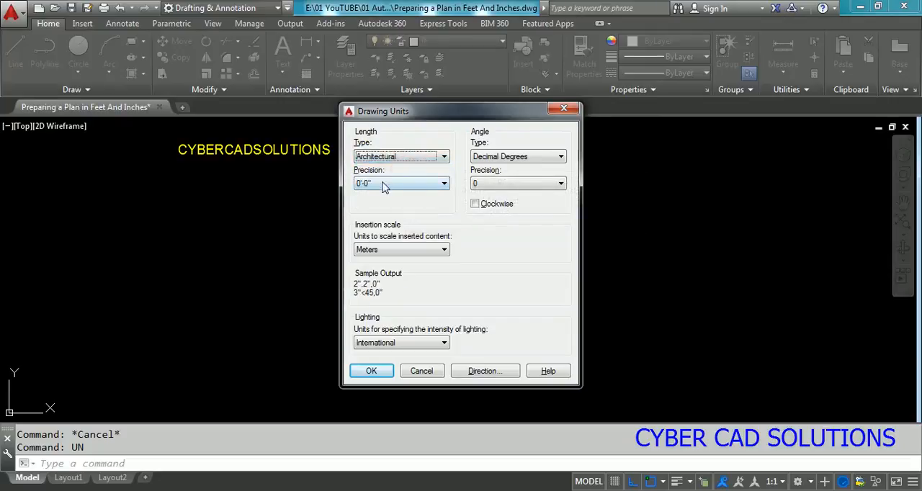
{"action": "left_click", "coordinate": [389, 183]}
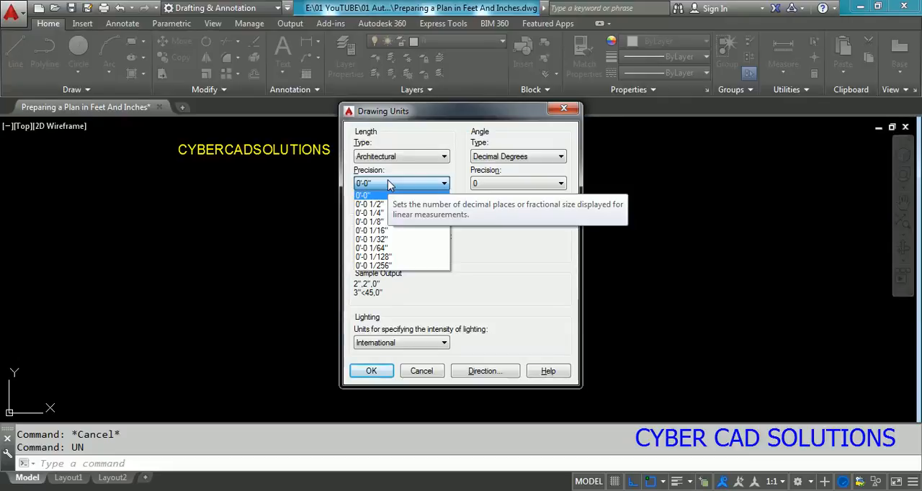
{"action": "left_click", "coordinate": [368, 196]}
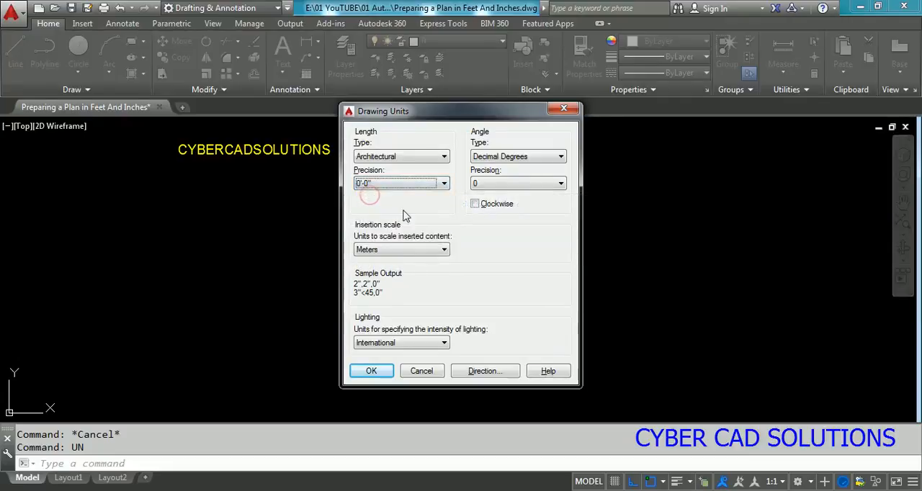
{"action": "left_click", "coordinate": [392, 249]}
{"action": "left_click", "coordinate": [388, 266]}
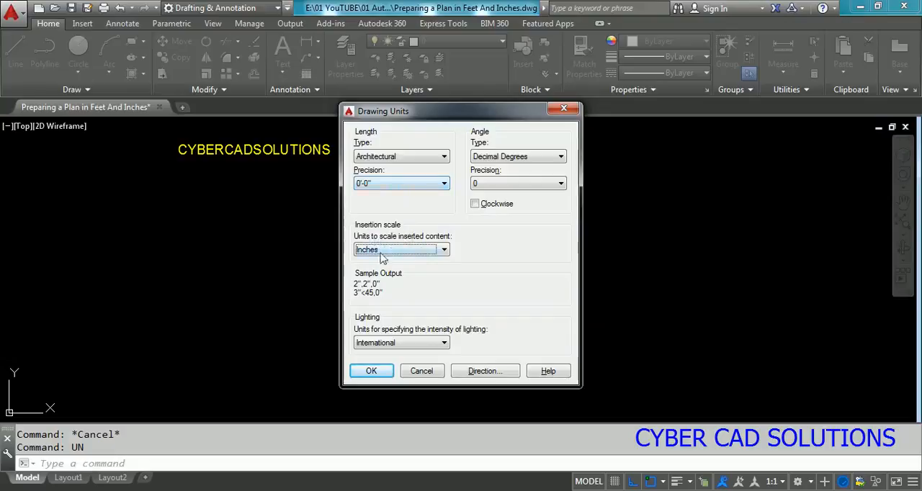
{"action": "left_click", "coordinate": [371, 371]}
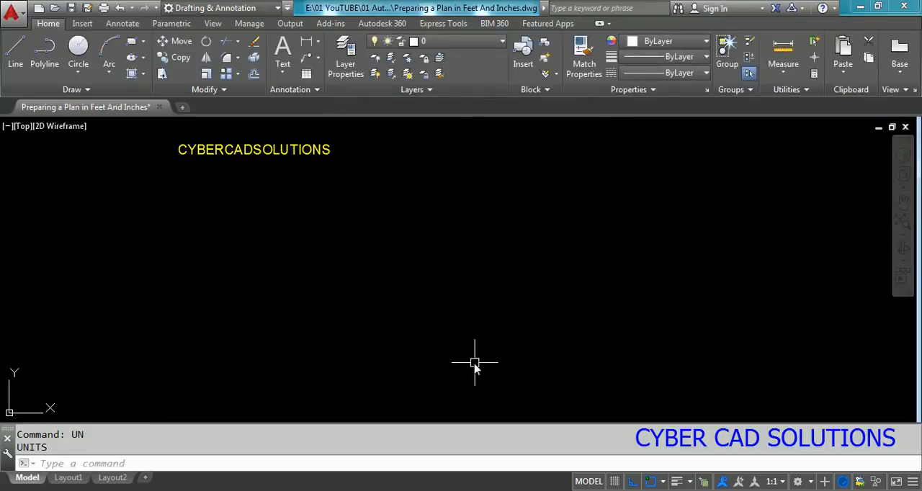
Step: Draw a 26' horizontal line and continue it with a 43'6" vertical line upward from its right end
{"action": "type", "text": "L"}
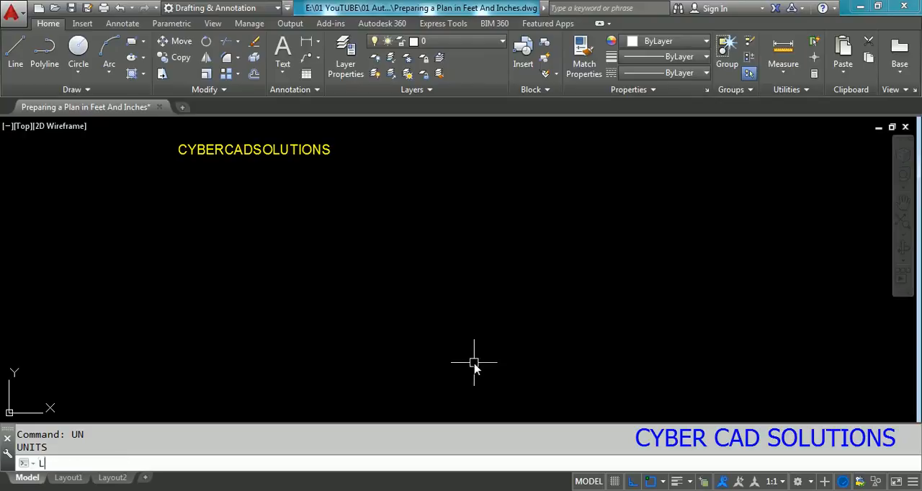
{"action": "key", "text": "Return"}
{"action": "left_click", "coordinate": [360, 392]}
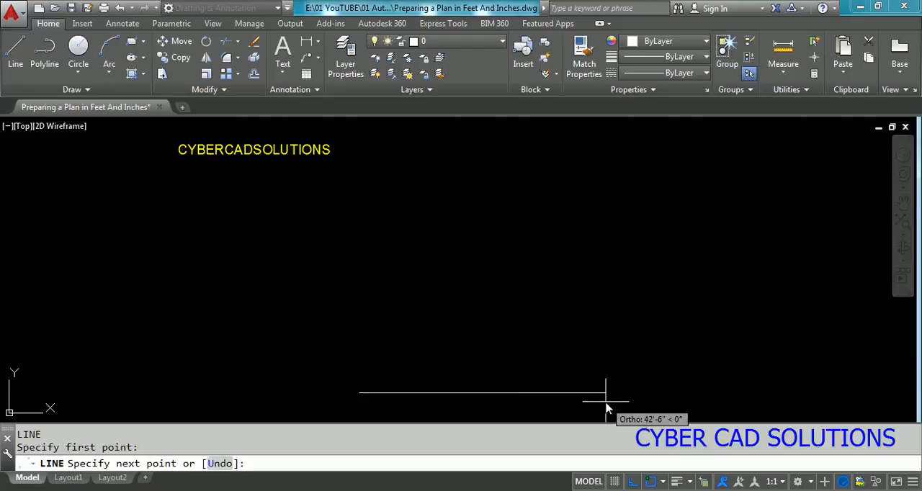
{"action": "type", "text": "26"}
{"action": "key", "text": "Return"}
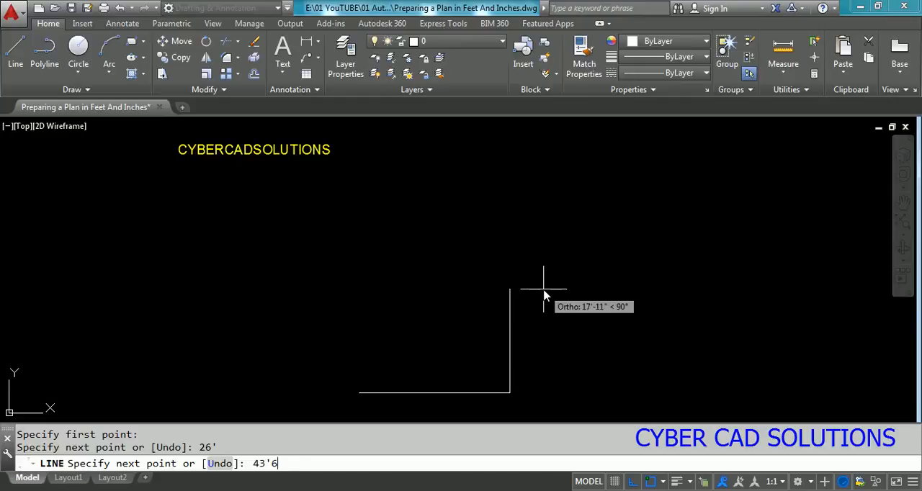
{"action": "key", "text": "Return"}
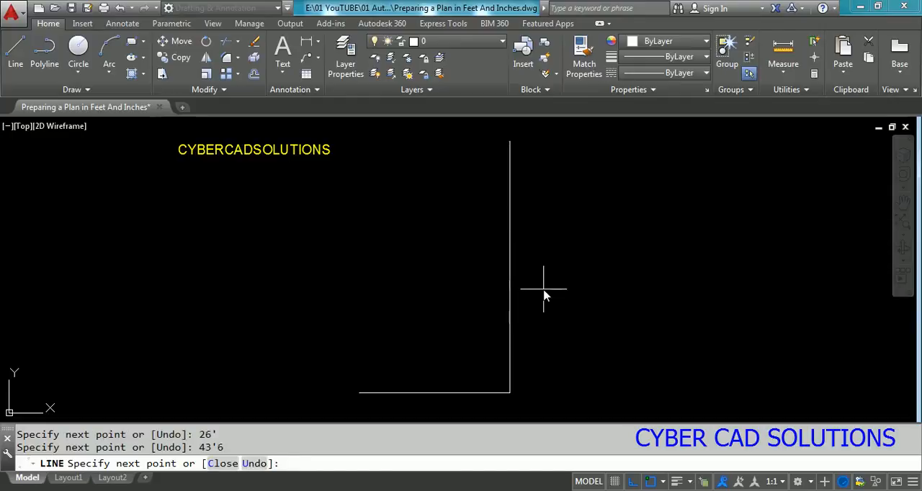
{"action": "key", "text": "Return"}
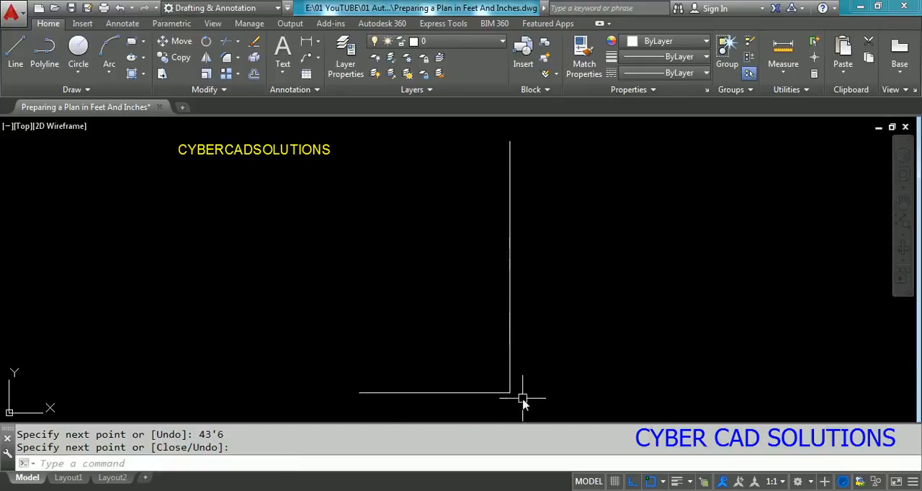
Step: Measure the lengths of the horizontal base line and the vertical line
{"action": "type", "text": "DI"}
{"action": "key", "text": "Return"}
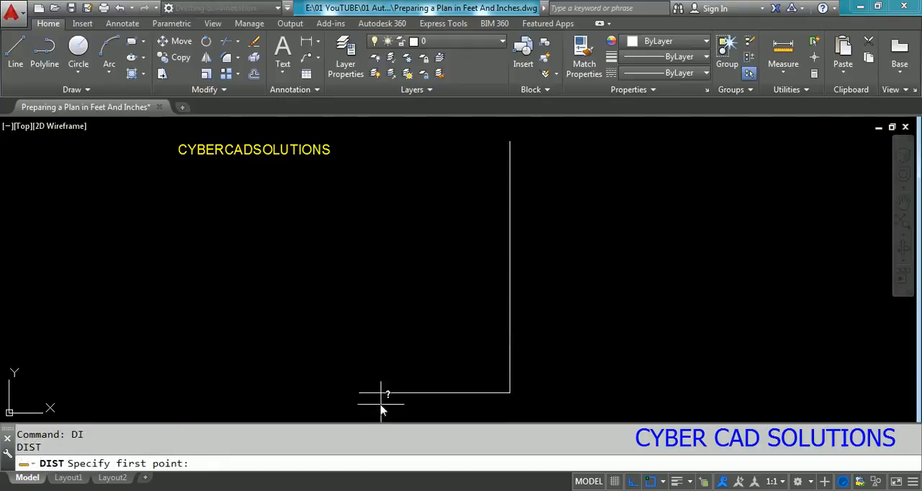
{"action": "left_click", "coordinate": [361, 393]}
{"action": "left_click", "coordinate": [504, 395]}
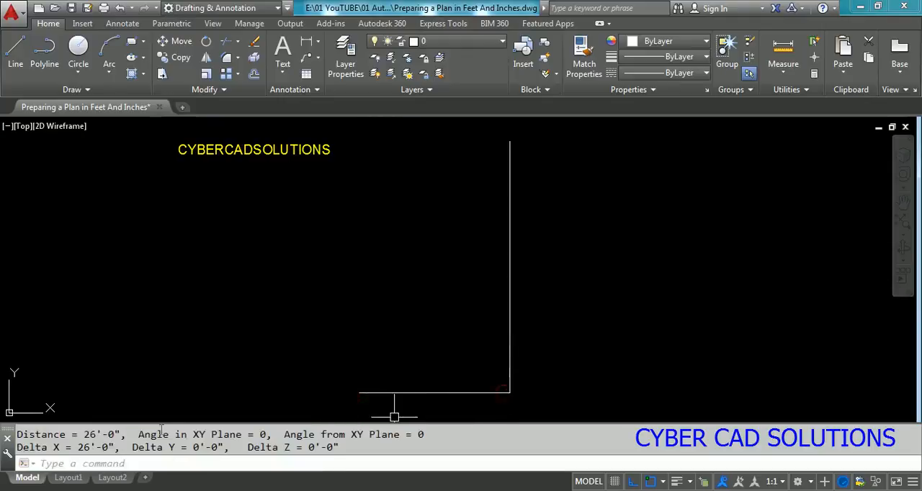
{"action": "left_click_drag", "start_coordinate": [82, 435], "coordinate": [126, 436]}
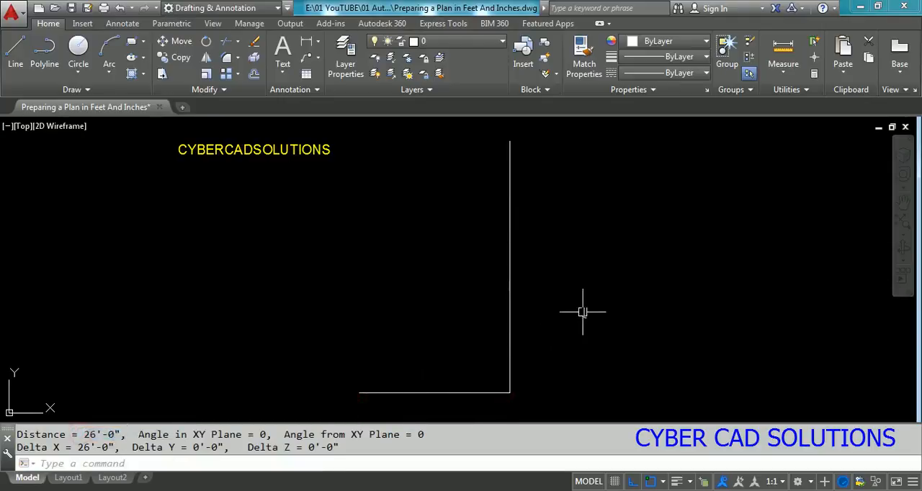
{"action": "key", "text": "Return"}
{"action": "left_click", "coordinate": [511, 393]}
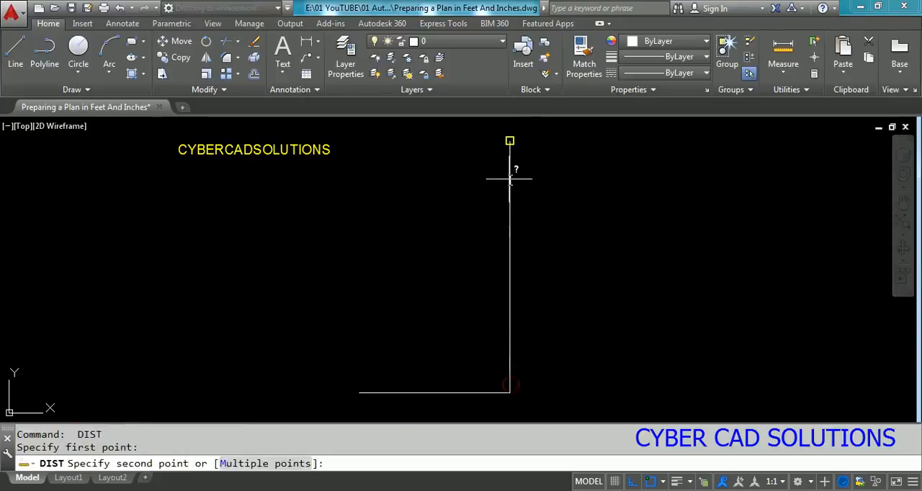
{"action": "left_click", "coordinate": [510, 142]}
{"action": "left_click_drag", "start_coordinate": [82, 436], "coordinate": [123, 435]}
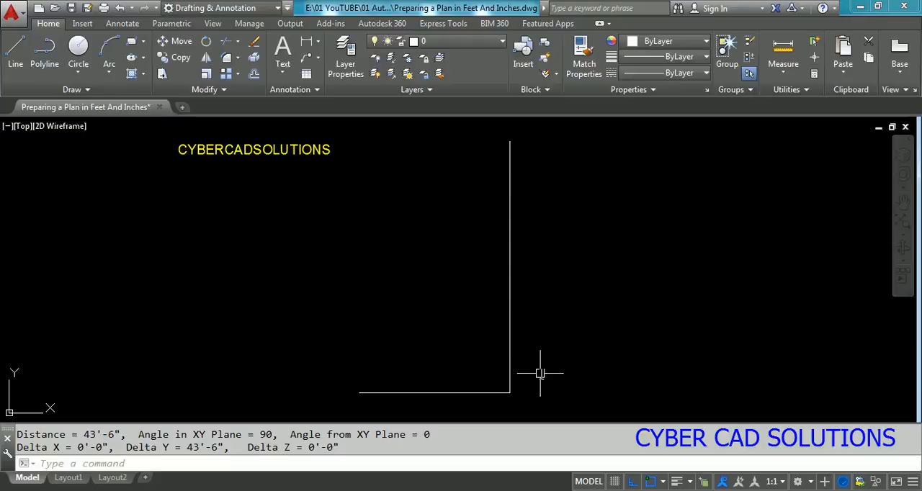
Step: Offset the horizontal base line 6' upward
{"action": "type", "text": "o"}
{"action": "key", "text": "Return"}
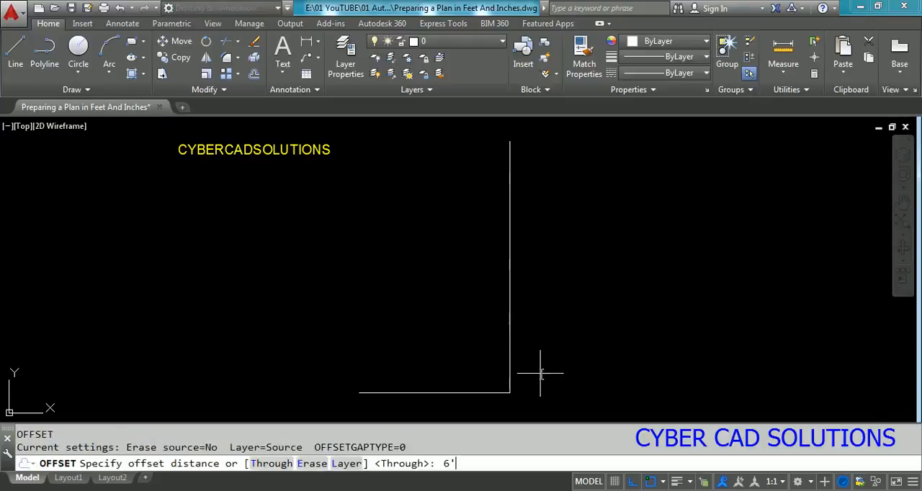
{"action": "type", "text": "6'"}
{"action": "key", "text": "Return"}
{"action": "left_click", "coordinate": [481, 392]}
{"action": "left_click", "coordinate": [473, 319]}
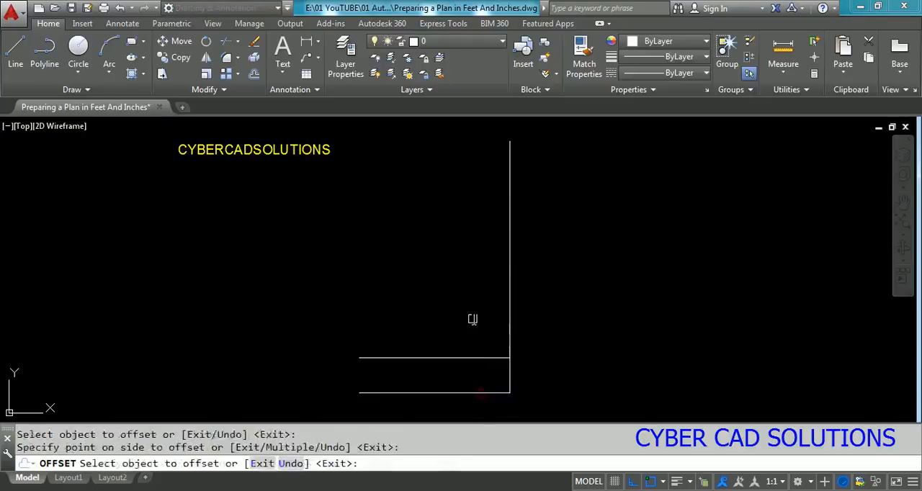
{"action": "key", "text": "Return"}
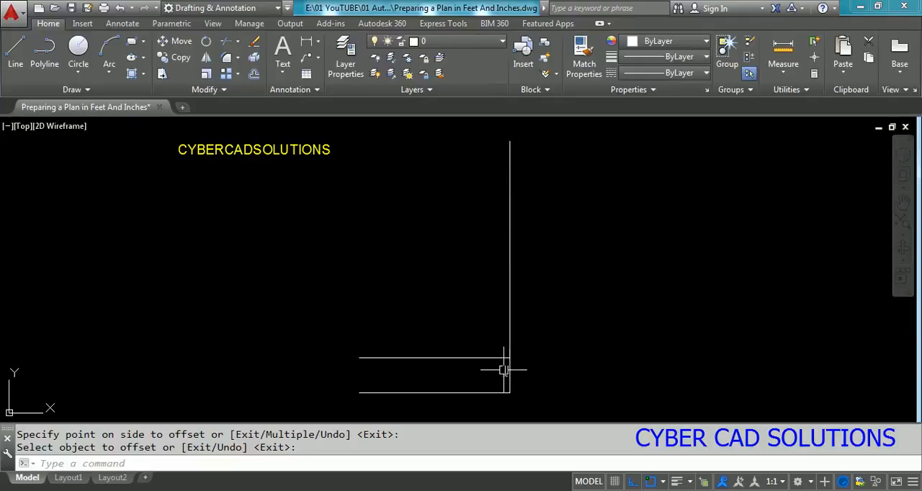
Step: Copy the vertical line from the right end of the base line to its left end
{"action": "type", "text": "c"}
{"action": "key", "text": "Return"}
{"action": "left_click", "coordinate": [509, 384]}
{"action": "key", "text": "Return"}
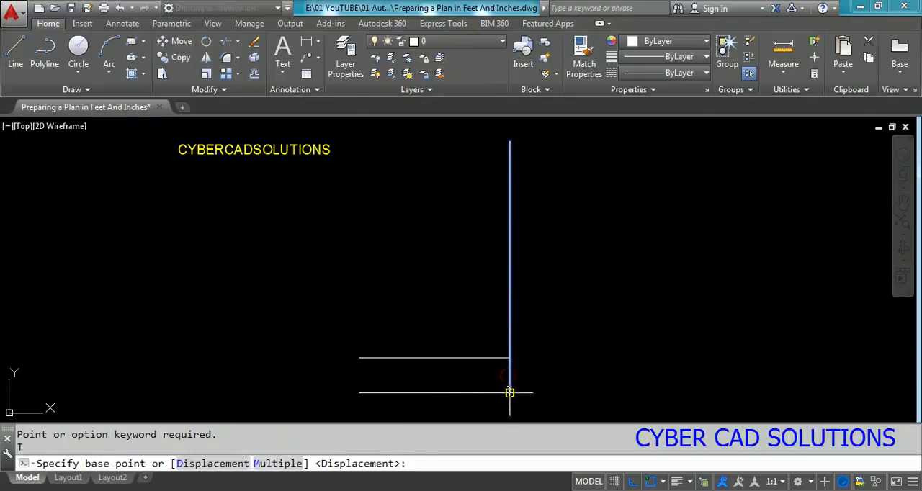
{"action": "left_click", "coordinate": [509, 393]}
{"action": "left_click", "coordinate": [360, 393]}
{"action": "type", "text": "c"}
{"action": "key", "text": "Return"}
{"action": "key", "text": "Escape"}
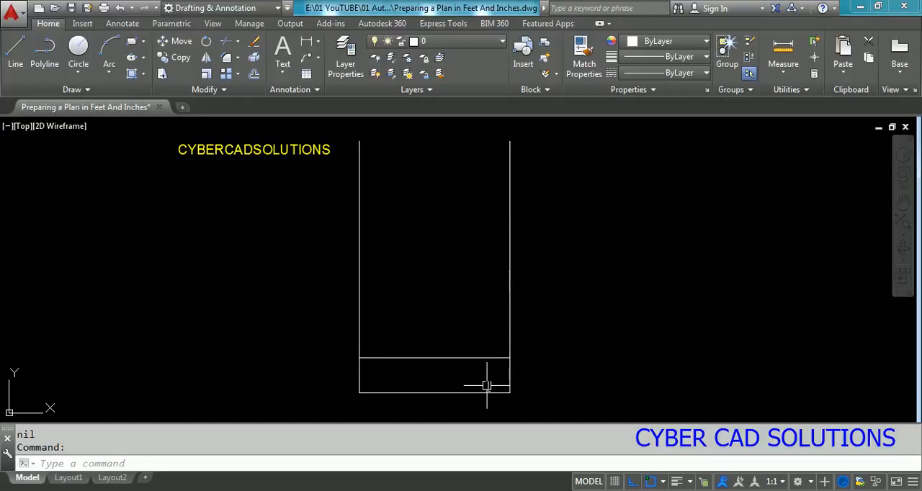
Step: Offset the upper horizontal line upward and both vertical lines inward by 8" for the exterior wall thickness
{"action": "type", "text": "o"}
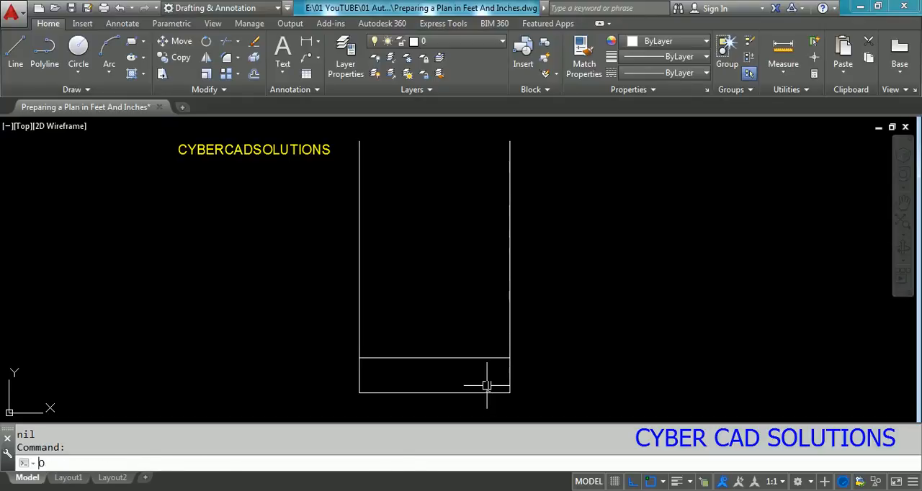
{"action": "key", "text": "Return"}
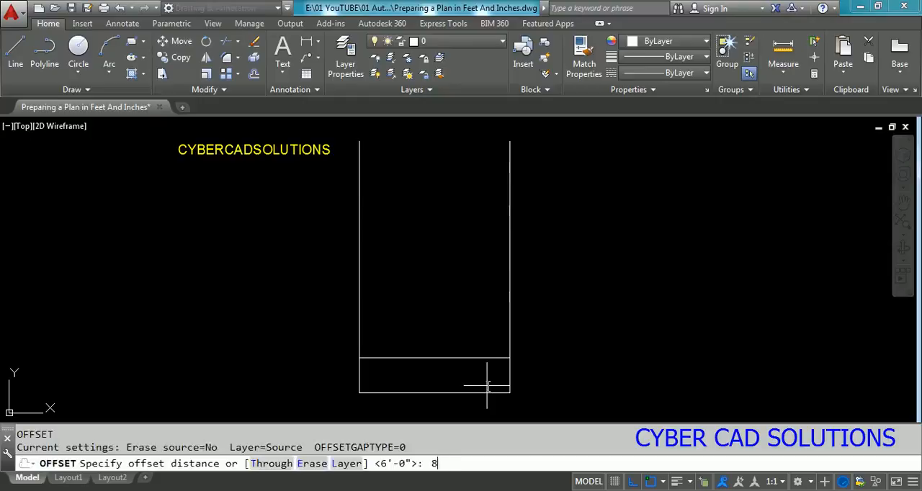
{"action": "type", "text": "8"}
{"action": "key", "text": "Return"}
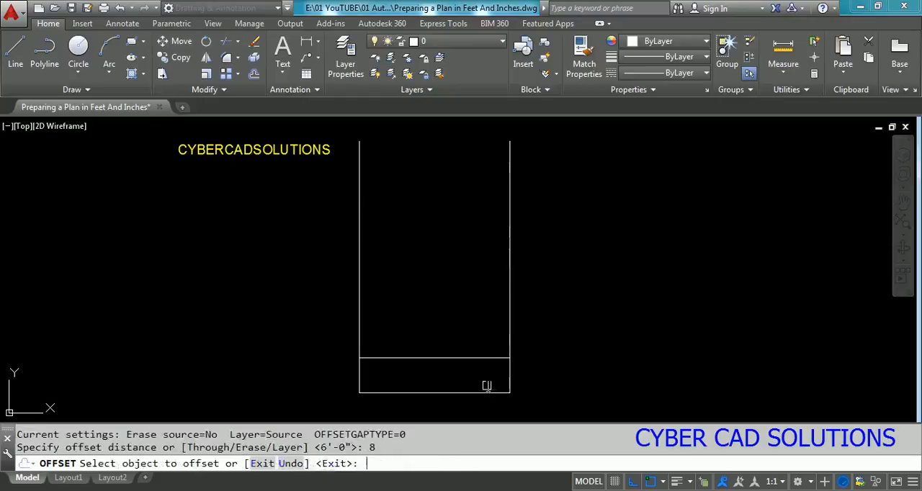
{"action": "left_click", "coordinate": [443, 358]}
{"action": "left_click", "coordinate": [442, 328]}
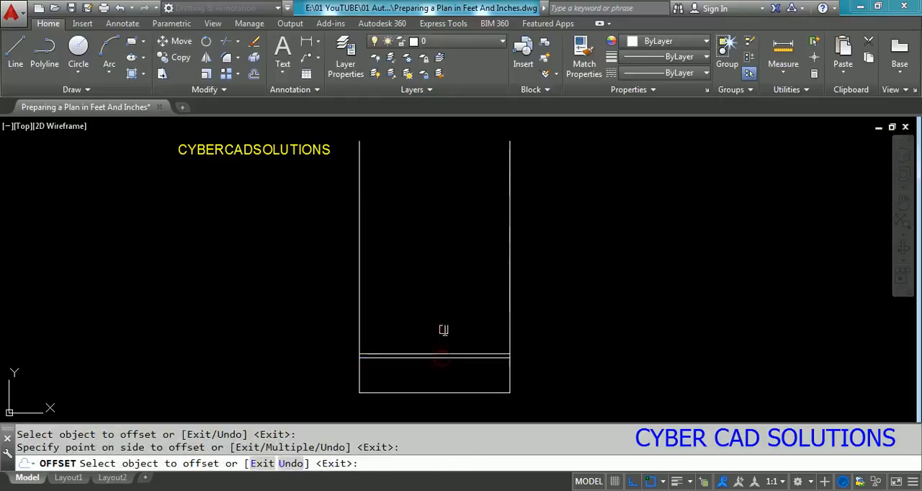
{"action": "left_click", "coordinate": [362, 315]}
{"action": "left_click", "coordinate": [398, 310]}
{"action": "left_click", "coordinate": [511, 318]}
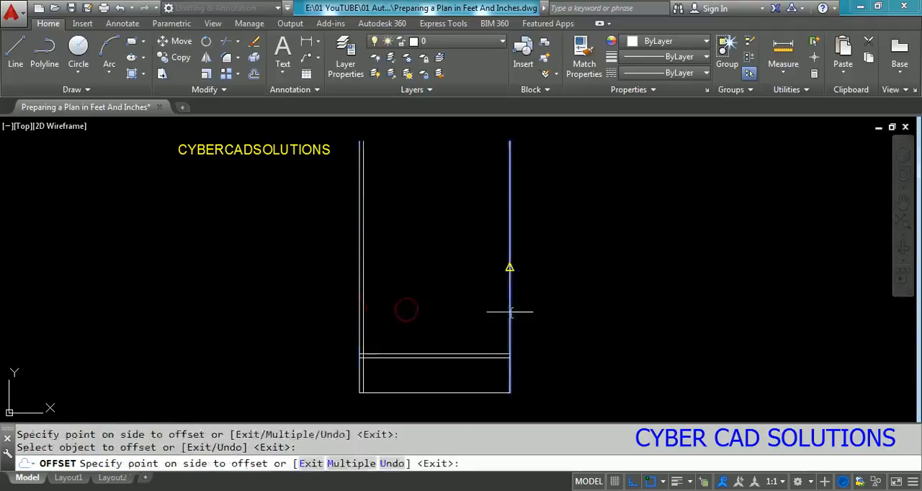
{"action": "left_click", "coordinate": [444, 325]}
{"action": "key", "text": "Return"}
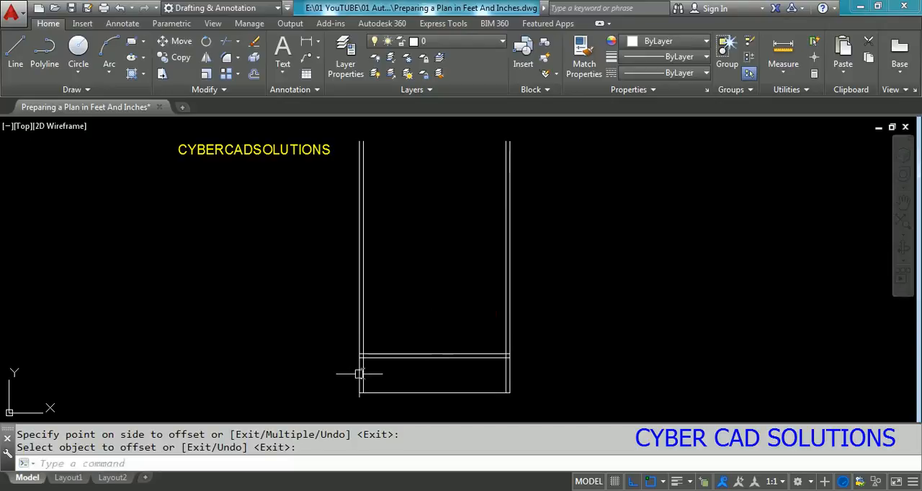
Step: Trim the overlapping inner wall lines at the lower-left corner of the exterior wall
{"action": "scroll", "coordinate": [360, 372], "scroll_direction": "up", "scroll_amount": 3}
{"action": "type", "text": "tr"}
{"action": "key", "text": "Return"}
{"action": "key", "text": "Return"}
{"action": "scroll", "coordinate": [361, 306], "scroll_direction": "up", "scroll_amount": 3}
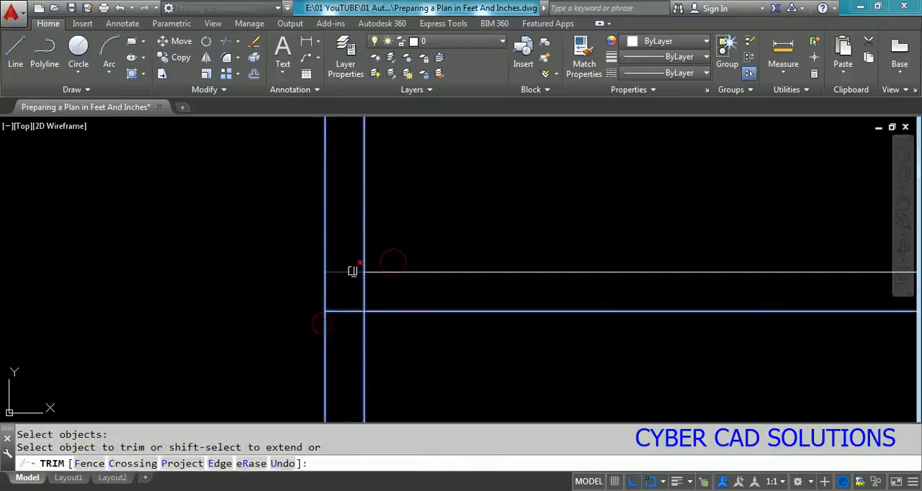
{"action": "left_click", "coordinate": [353, 272]}
{"action": "left_click", "coordinate": [364, 292]}
{"action": "key", "text": "Return"}
{"action": "scroll", "coordinate": [314, 236], "scroll_direction": "down", "scroll_amount": 3}
{"action": "key", "text": "Escape"}
Step: Erase the leftover piece of the inner left wall line below the horizontal wall
{"action": "left_click", "coordinate": [332, 306]}
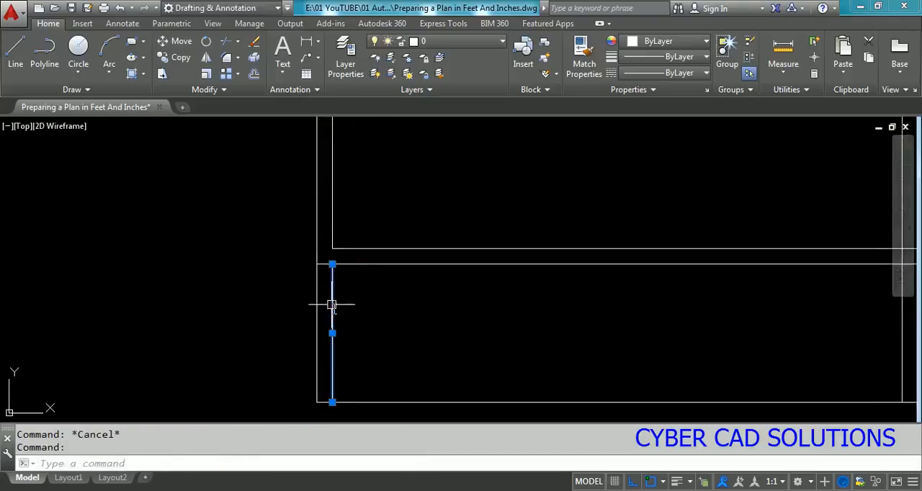
{"action": "type", "text": "e"}
{"action": "scroll", "coordinate": [250, 293], "scroll_direction": "down", "scroll_amount": 3}
{"action": "key", "text": "Escape"}
Step: Trim the inner horizontal wall line where it extends past the inner right wall line
{"action": "scroll", "coordinate": [707, 267], "scroll_direction": "up", "scroll_amount": 3}
{"action": "type", "text": "tr"}
{"action": "key", "text": "Return"}
{"action": "left_click", "coordinate": [684, 239]}
{"action": "left_click", "coordinate": [560, 304]}
{"action": "key", "text": "Return"}
{"action": "scroll", "coordinate": [599, 286], "scroll_direction": "up", "scroll_amount": 2}
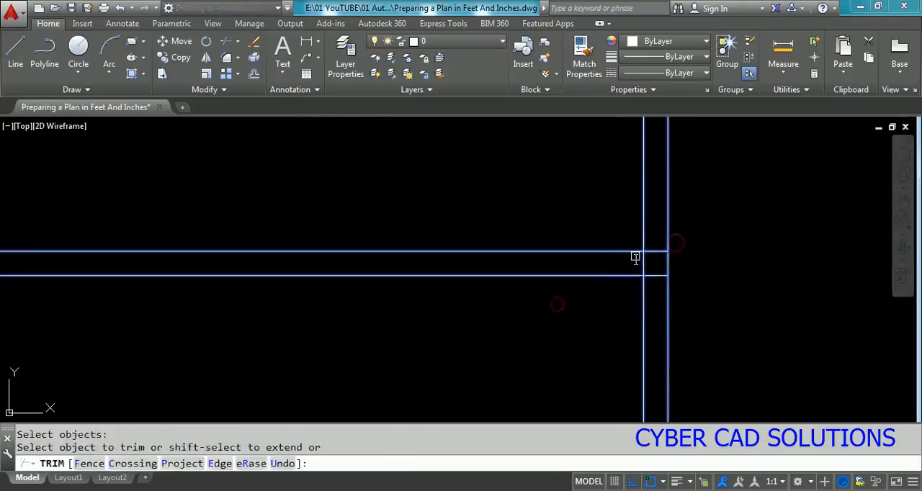
{"action": "left_click", "coordinate": [652, 252]}
{"action": "left_click", "coordinate": [640, 266]}
{"action": "left_click", "coordinate": [639, 268]}
{"action": "left_click", "coordinate": [656, 267]}
{"action": "key", "text": "Return"}
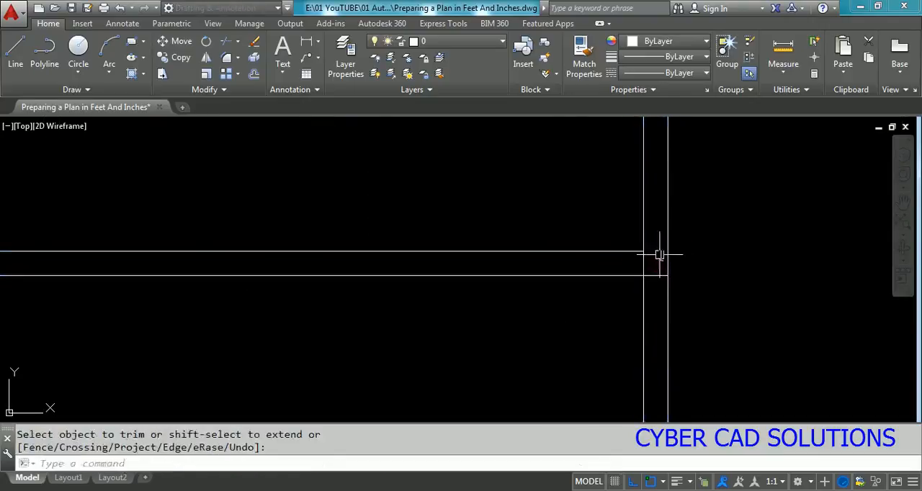
Step: Remove the part of the inner right wall line that extends below the inner horizontal wall line
{"action": "key", "text": "Return"}
{"action": "left_click", "coordinate": [634, 252]}
{"action": "key", "text": "Return"}
{"action": "left_click", "coordinate": [641, 265]}
{"action": "key", "text": "Return"}
{"action": "scroll", "coordinate": [647, 257], "scroll_direction": "down", "scroll_amount": 4}
{"action": "key", "text": "Escape"}
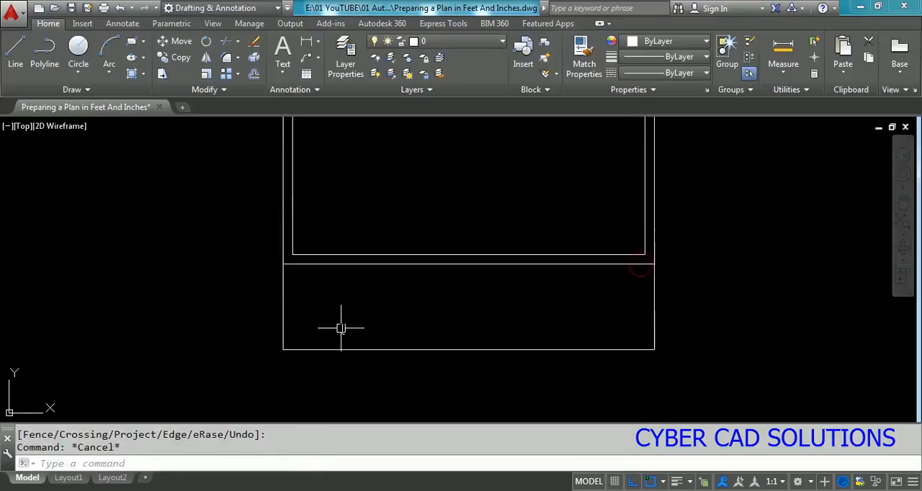
{"action": "scroll", "coordinate": [341, 325], "scroll_direction": "up", "scroll_amount": 2}
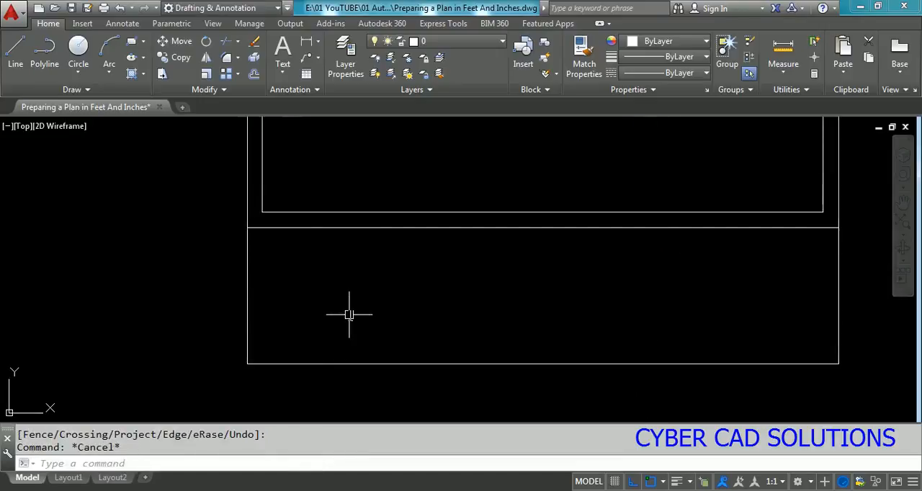
{"action": "type", "text": "O3'"}
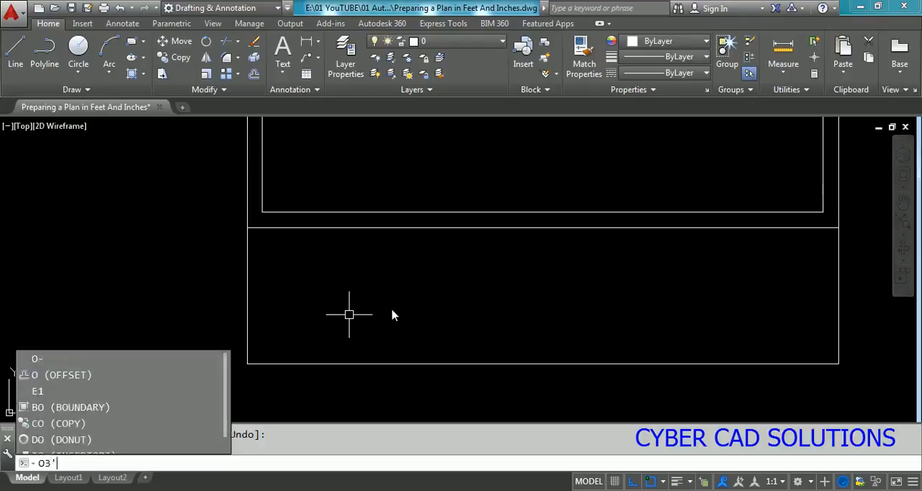
{"action": "key", "text": "Escape"}
{"action": "key", "text": "Escape"}
{"action": "key", "text": "Escape"}
Step: Offset the outer left wall line 3' inward to form the stair landing edge below the horizontal wall
{"action": "type", "text": "o"}
{"action": "key", "text": "Return"}
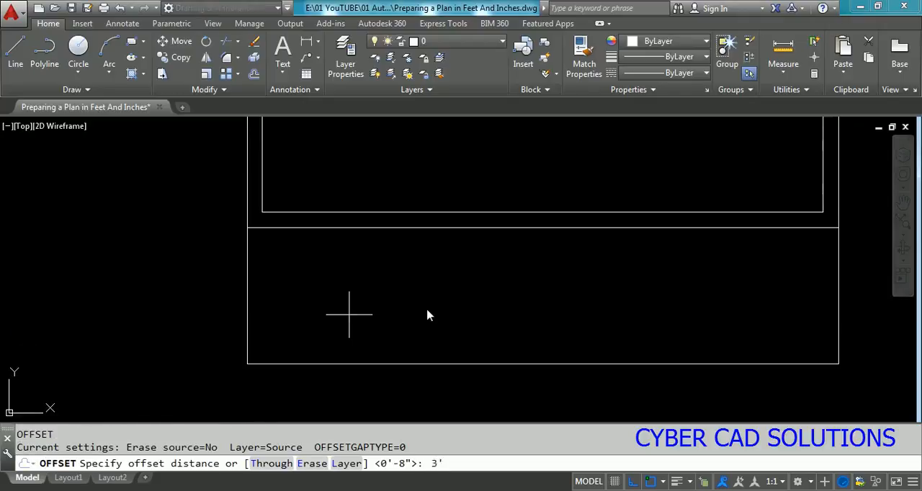
{"action": "type", "text": "3'"}
{"action": "key", "text": "Return"}
{"action": "left_click", "coordinate": [249, 289]}
{"action": "left_click", "coordinate": [355, 299]}
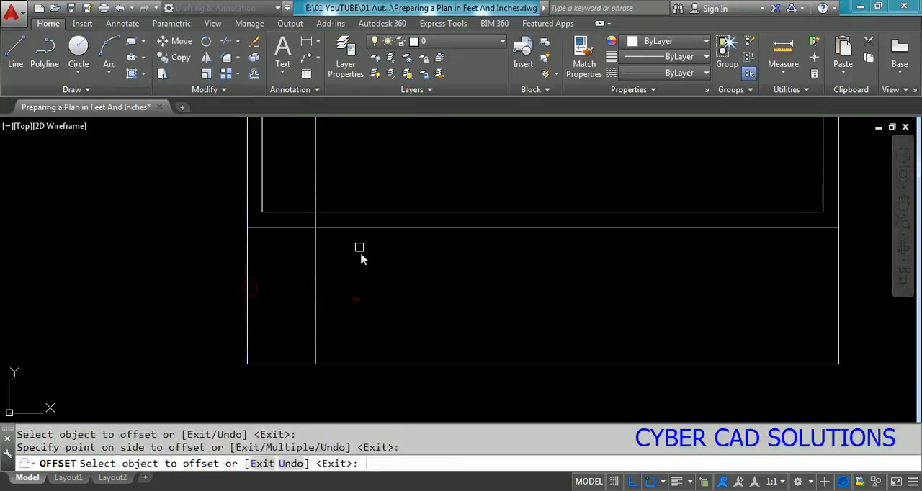
{"action": "key", "text": "Return"}
Step: Trim the landing edge line where it extends above the horizontal wall
{"action": "type", "text": "tr"}
{"action": "key", "text": "Return"}
{"action": "key", "text": "Return"}
{"action": "left_click", "coordinate": [315, 198]}
{"action": "key", "text": "Return"}
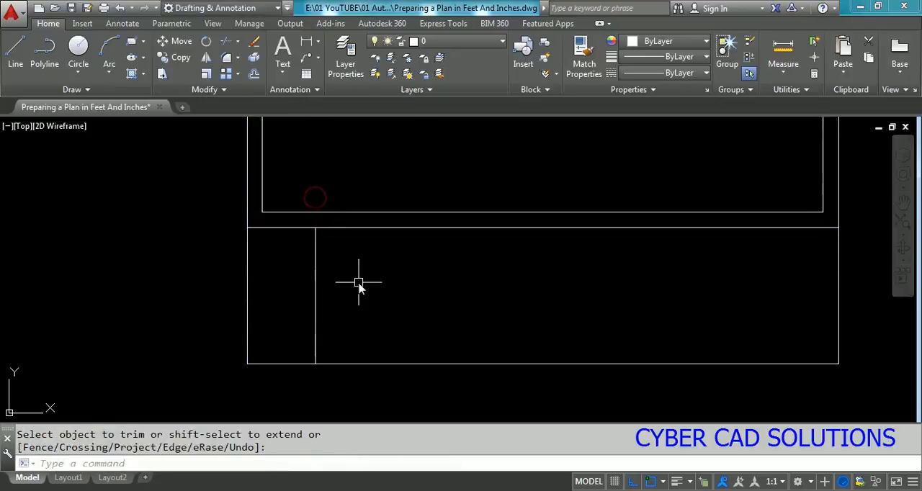
Step: Offset the landing edge line repeatedly by 10" away from the landing to make eleven more stair tread lines
{"action": "type", "text": "o"}
{"action": "key", "text": "Return"}
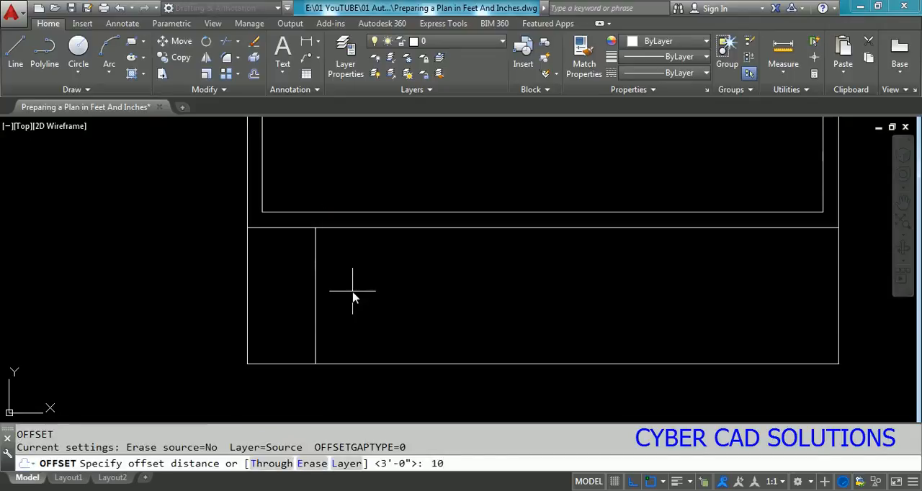
{"action": "key", "text": "Return"}
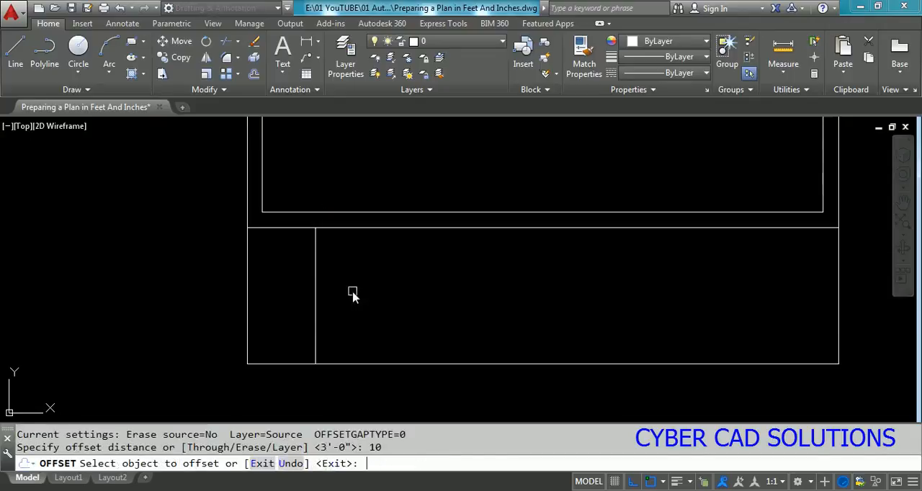
{"action": "left_click", "coordinate": [317, 294]}
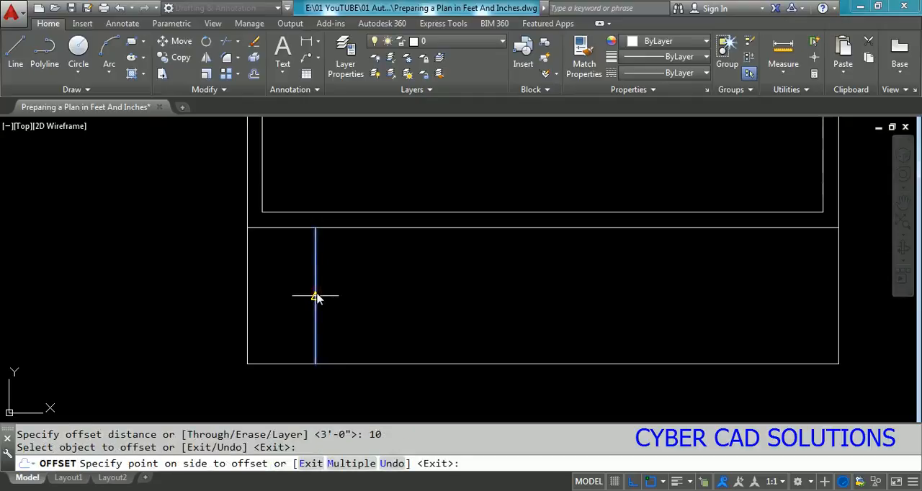
{"action": "left_click", "coordinate": [353, 465]}
{"action": "left_click", "coordinate": [556, 315]}
{"action": "left_click", "coordinate": [555, 315]}
{"action": "left_click", "coordinate": [555, 315]}
{"action": "left_click", "coordinate": [555, 315]}
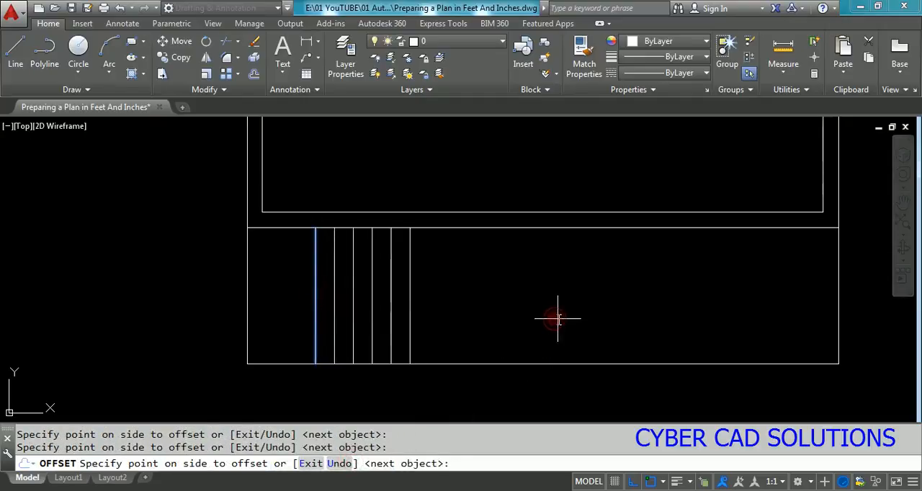
{"action": "left_click", "coordinate": [558, 317]}
{"action": "left_click", "coordinate": [570, 318]}
{"action": "left_click", "coordinate": [578, 318]}
{"action": "left_click", "coordinate": [580, 318]}
{"action": "left_click", "coordinate": [598, 318]}
{"action": "left_click", "coordinate": [605, 319]}
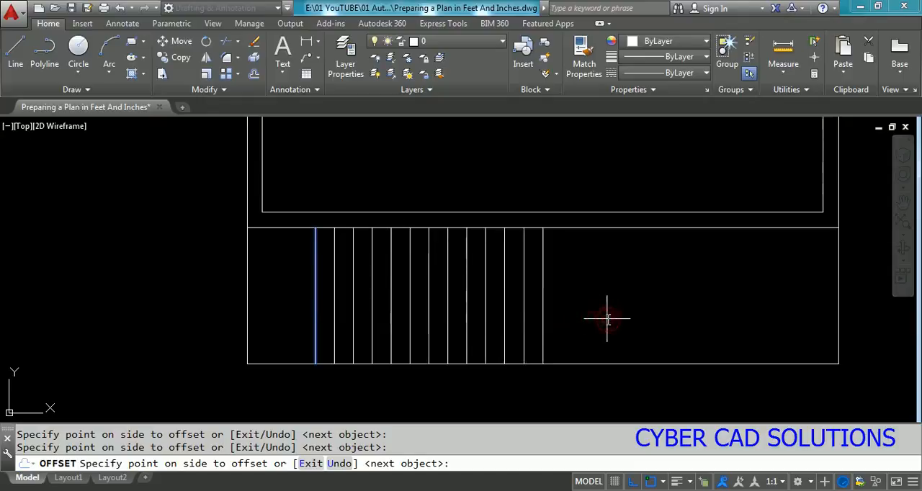
{"action": "key", "text": "Return"}
{"action": "key", "text": "Return"}
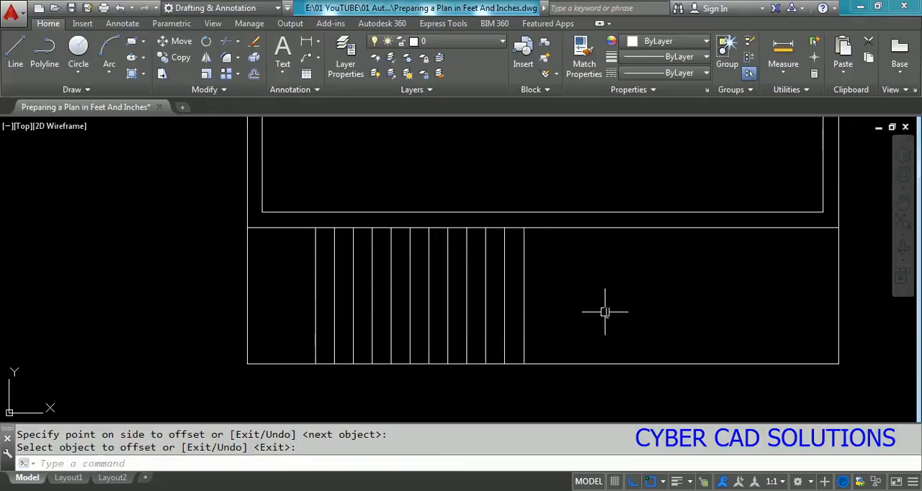
Step: Draw a horizontal line through the midpoints of the treads, from the last tread line to the landing edge
{"action": "type", "text": "l"}
{"action": "key", "text": "Return"}
{"action": "left_click", "coordinate": [524, 295]}
{"action": "left_click", "coordinate": [315, 295]}
{"action": "key", "text": "Return"}
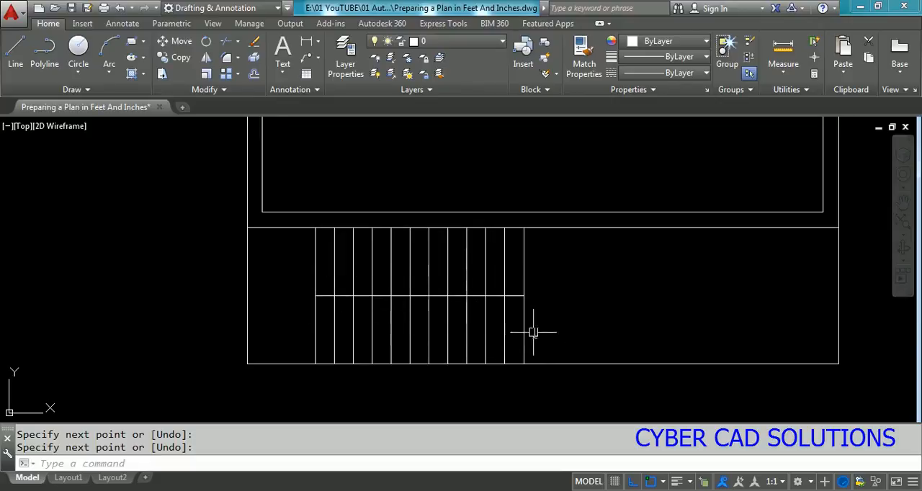
Step: Draw a U-shaped stair direction line from outside the lower flight, around the landing, to the eighth tread line of the upper flight
{"action": "type", "text": "l"}
{"action": "key", "text": "Return"}
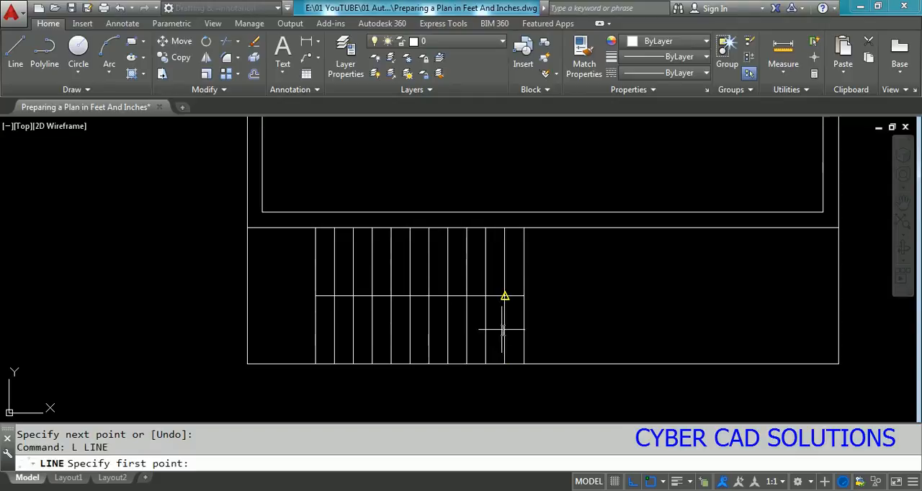
{"action": "left_click", "coordinate": [545, 329]}
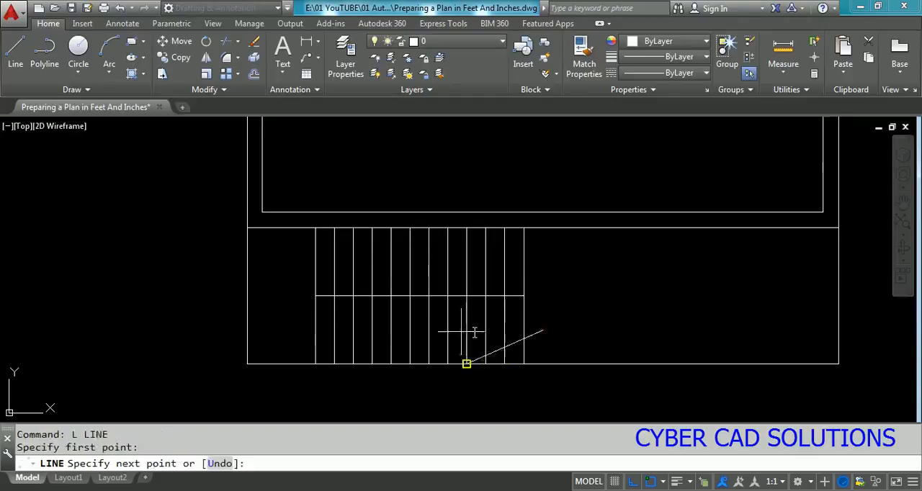
{"action": "left_click", "coordinate": [285, 330]}
{"action": "left_click", "coordinate": [284, 267]}
{"action": "right_click", "coordinate": [407, 278], "text": "shift"}
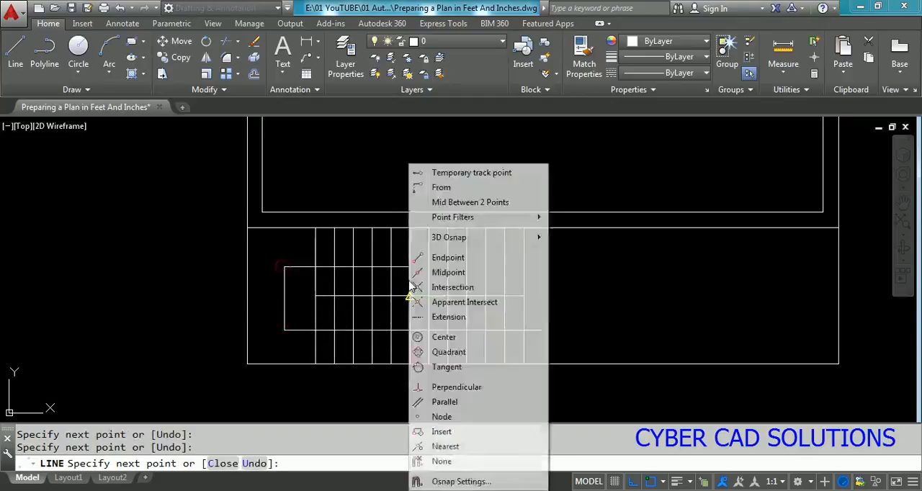
{"action": "left_click", "coordinate": [441, 389]}
{"action": "left_click", "coordinate": [444, 271]}
{"action": "key", "text": "Escape"}
Step: Draw a short slanted line ending at the tip of the direction line as one half of its arrowhead
{"action": "scroll", "coordinate": [439, 268], "scroll_direction": "up", "scroll_amount": 2}
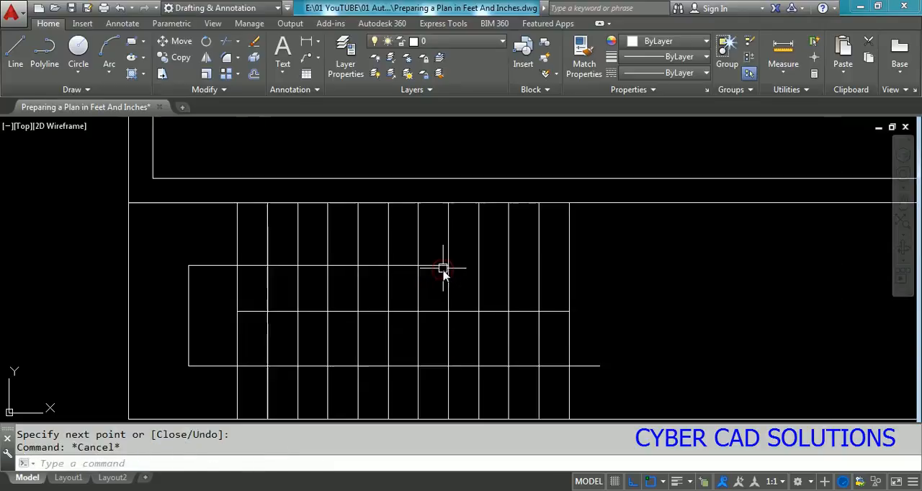
{"action": "type", "text": "l"}
{"action": "key", "text": "Return"}
{"action": "left_click", "coordinate": [438, 263]}
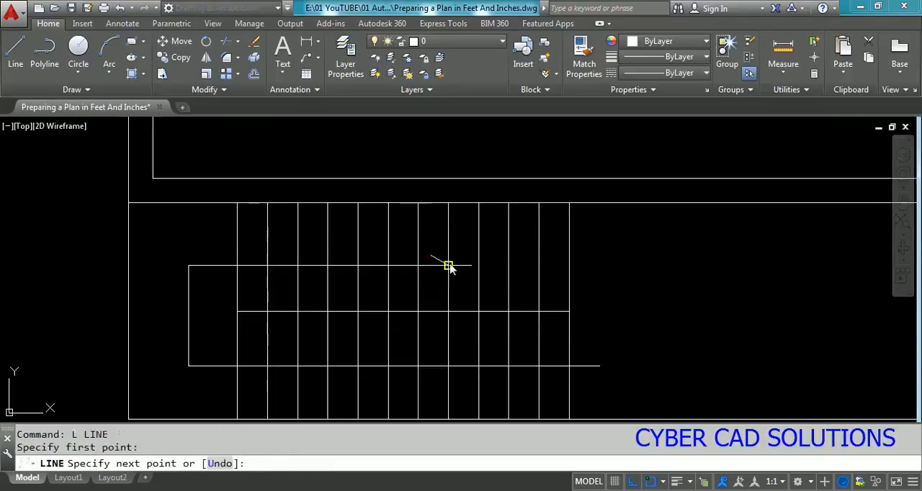
{"action": "key", "text": "Return"}
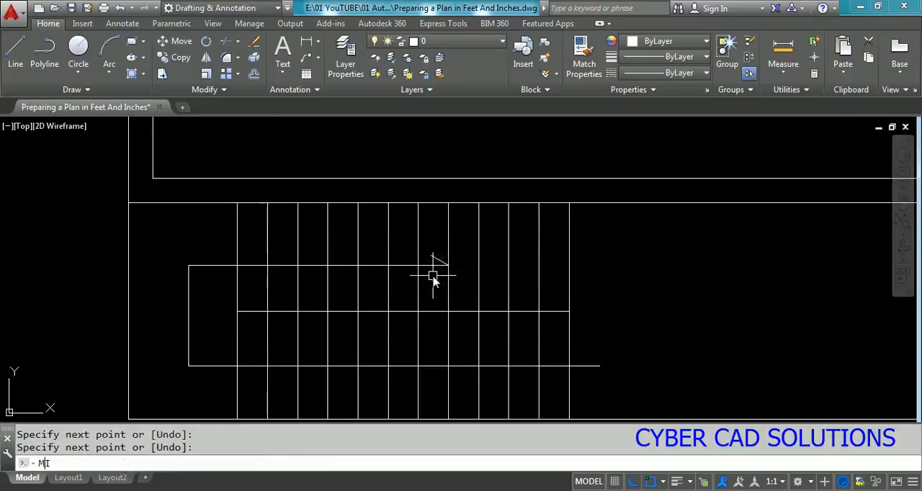
{"action": "type", "text": "MIl"}
{"action": "key", "text": "Return"}
{"action": "key", "text": "Return"}
{"action": "key", "text": "Escape"}
Step: Mirror the slanted arrowhead line about the horizontal direction line, keeping the original
{"action": "type", "text": "mi"}
{"action": "key", "text": "Return"}
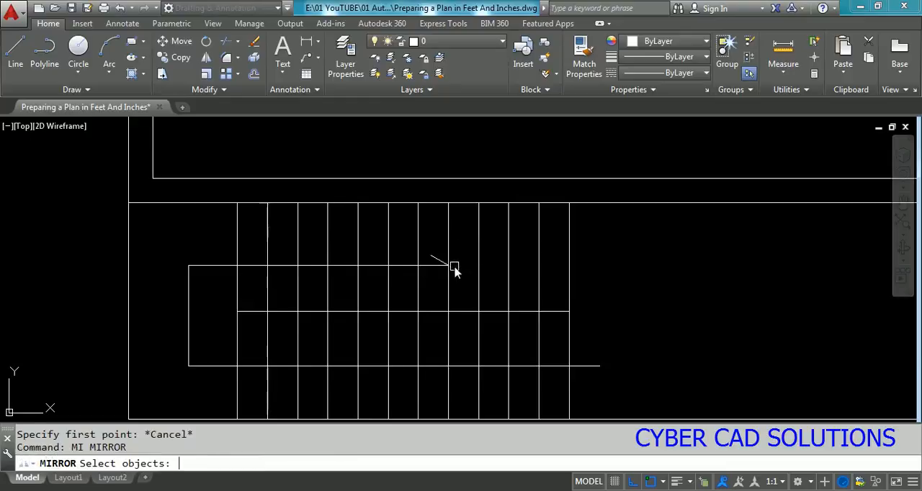
{"action": "type", "text": "l"}
{"action": "key", "text": "Return"}
{"action": "key", "text": "Return"}
{"action": "left_click", "coordinate": [449, 265]}
{"action": "left_click", "coordinate": [678, 304]}
{"action": "key", "text": "Return"}
{"action": "scroll", "coordinate": [489, 262], "scroll_direction": "down", "scroll_amount": 4}
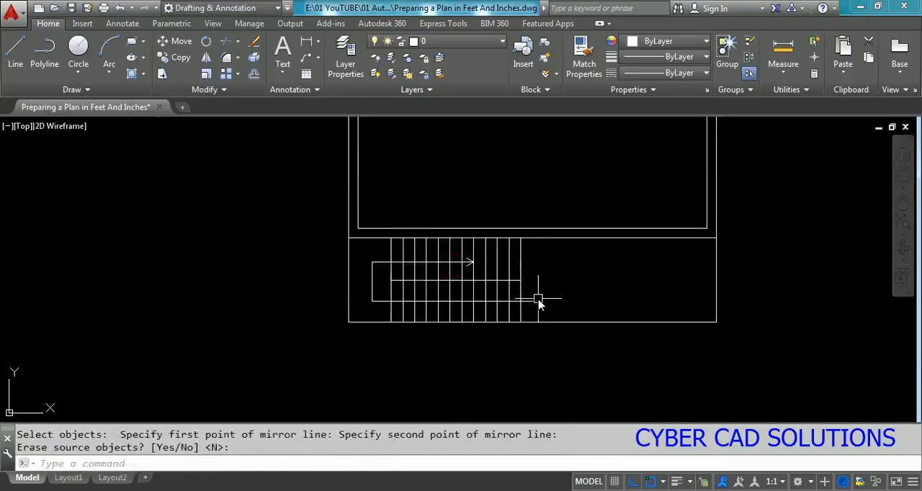
Step: Offset the outer line of the horizontal wall above the stairs 10' upward into the house
{"action": "mouse_move", "coordinate": [519, 298]}
{"action": "middle_mouse_down"}
{"action": "mouse_move", "coordinate": [510, 354]}
{"action": "mouse_move", "coordinate": [477, 366]}
{"action": "middle_mouse_up"}
{"action": "scroll", "coordinate": [478, 366], "scroll_direction": "down", "scroll_amount": 2}
{"action": "scroll", "coordinate": [491, 327], "scroll_direction": "down", "scroll_amount": 1}
{"action": "middle_click_drag", "start_coordinate": [492, 302], "coordinate": [494, 322]}
{"action": "scroll", "coordinate": [436, 379], "scroll_direction": "up", "scroll_amount": 2}
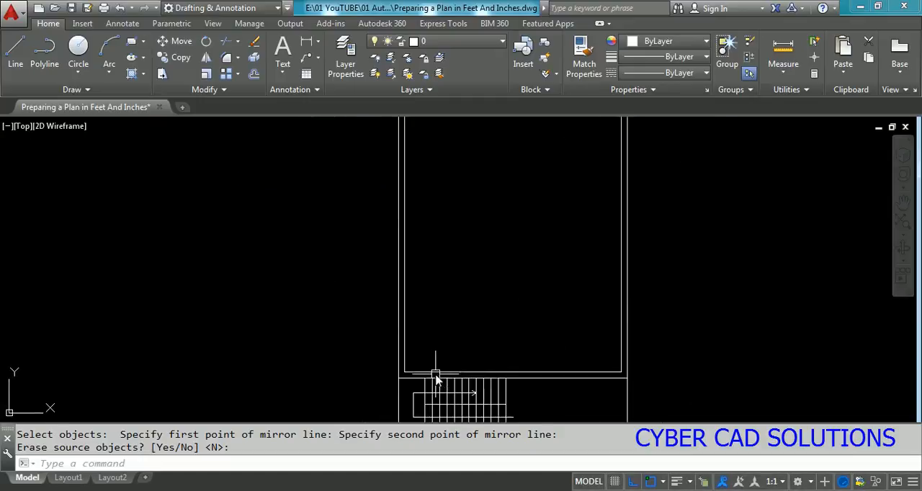
{"action": "middle_click_drag", "start_coordinate": [420, 351], "coordinate": [392, 327]}
{"action": "scroll", "coordinate": [392, 328], "scroll_direction": "up", "scroll_amount": 2}
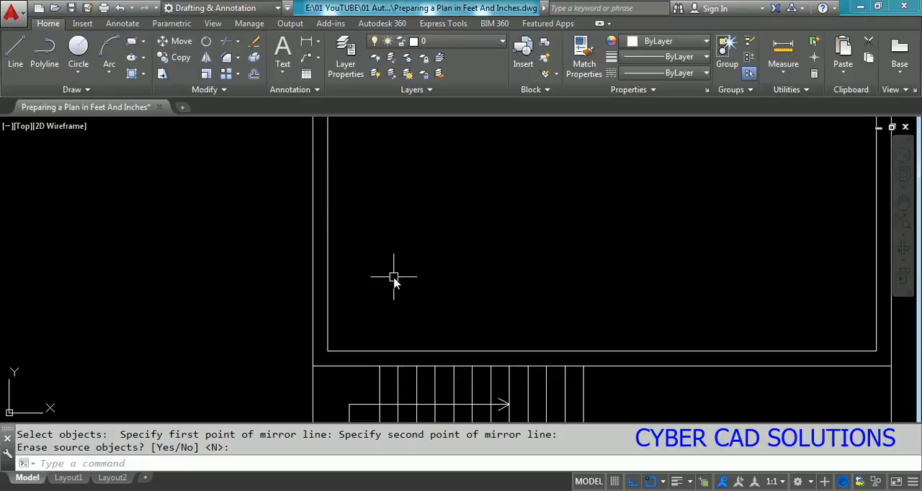
{"action": "type", "text": "o"}
{"action": "key", "text": "Return"}
{"action": "type", "text": "10"}
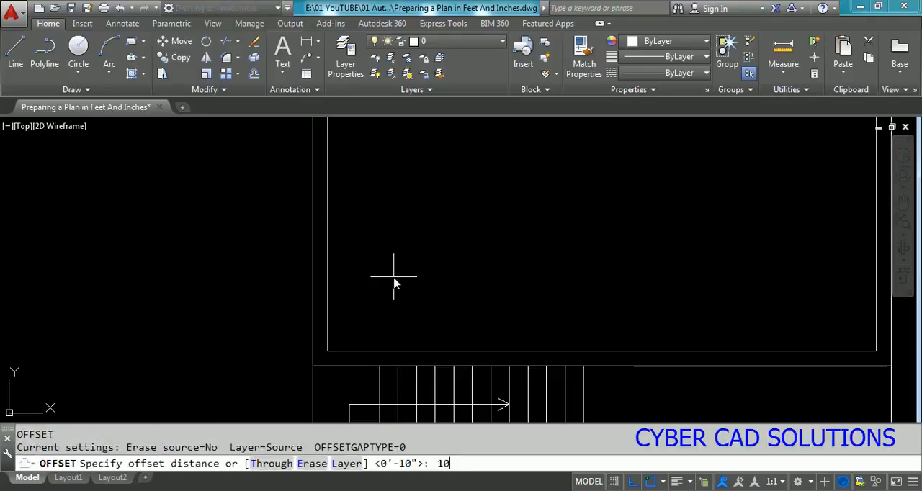
{"action": "type", "text": "'"}
{"action": "key", "text": "Return"}
{"action": "left_click", "coordinate": [353, 366]}
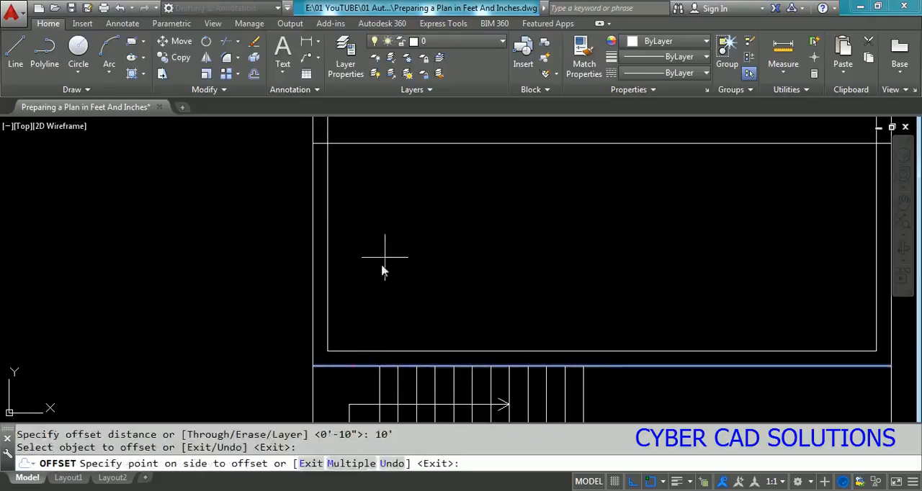
{"action": "left_click", "coordinate": [390, 245]}
{"action": "key", "text": "Return"}
Step: Offset the new horizontal partition line 4" upward to give the wall its thickness
{"action": "scroll", "coordinate": [410, 308], "scroll_direction": "down", "scroll_amount": 2}
{"action": "scroll", "coordinate": [362, 189], "scroll_direction": "up", "scroll_amount": 2}
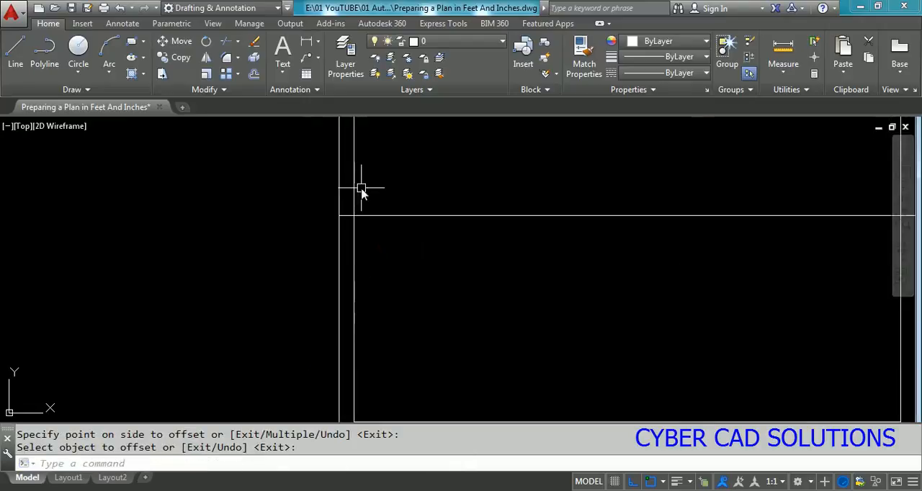
{"action": "type", "text": "o"}
{"action": "key", "text": "Return"}
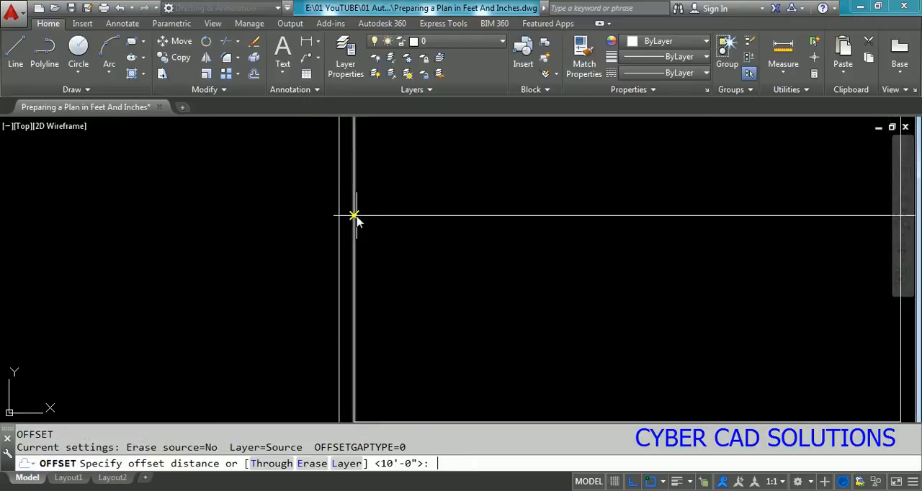
{"action": "type", "text": "4"}
{"action": "key", "text": "Return"}
{"action": "left_click", "coordinate": [379, 214]}
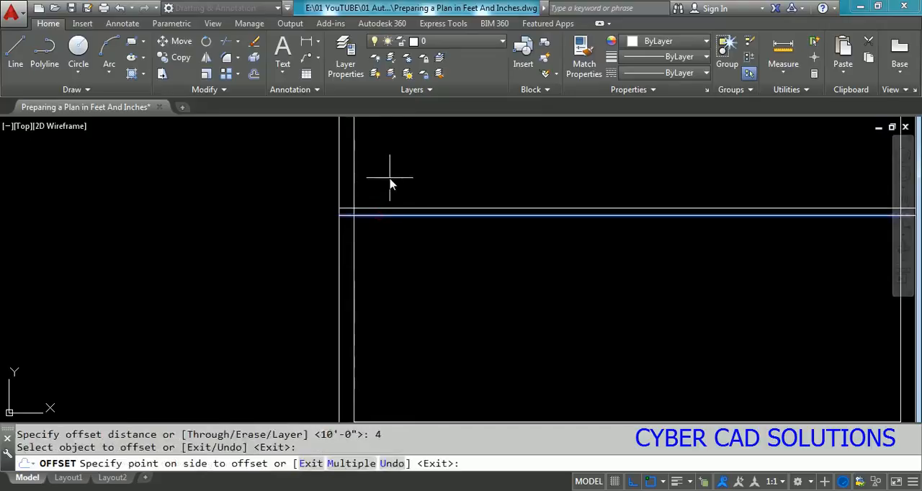
{"action": "left_click", "coordinate": [390, 181]}
{"action": "scroll", "coordinate": [390, 278], "scroll_direction": "down", "scroll_amount": 2}
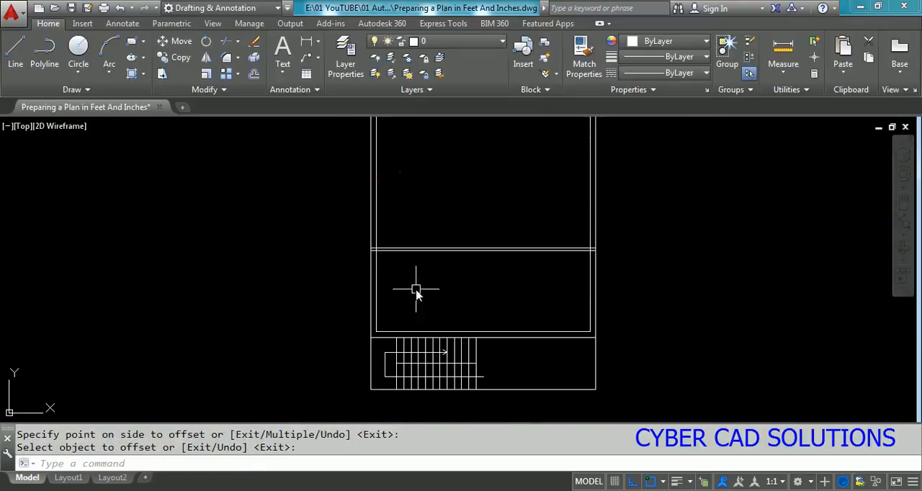
Step: Offset the outer left wall line 10' inward to place a vertical partition
{"action": "scroll", "coordinate": [416, 289], "scroll_direction": "up", "scroll_amount": 2}
{"action": "key", "text": "Return"}
{"action": "key", "text": "Return"}
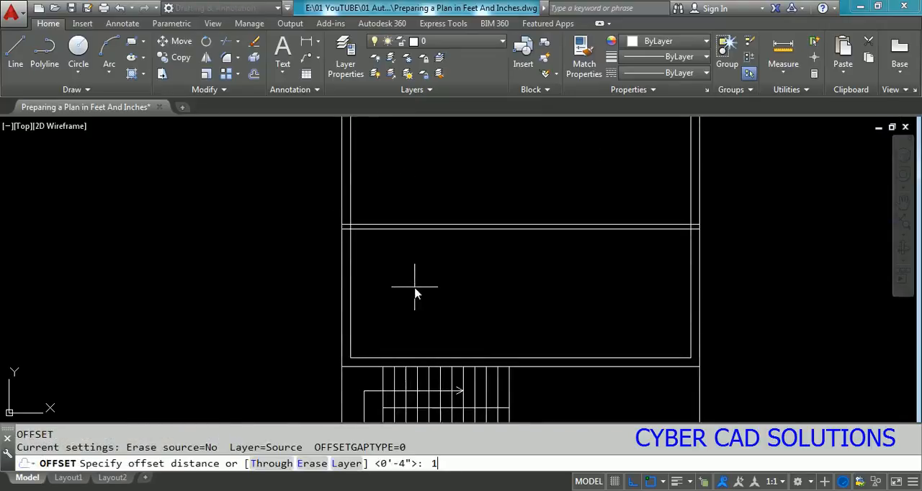
{"action": "type", "text": "10'"}
{"action": "key", "text": "Return"}
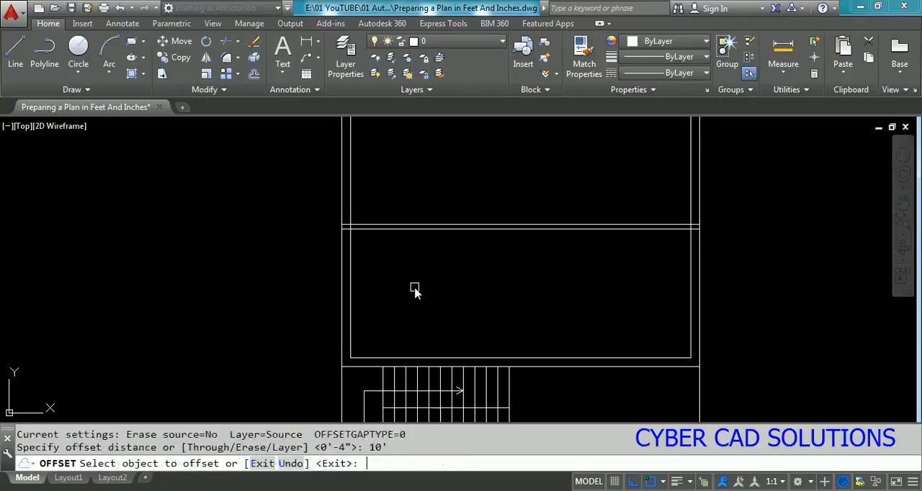
{"action": "left_click", "coordinate": [350, 295]}
{"action": "left_click", "coordinate": [458, 296]}
{"action": "key", "text": "Return"}
{"action": "key", "text": "Return"}
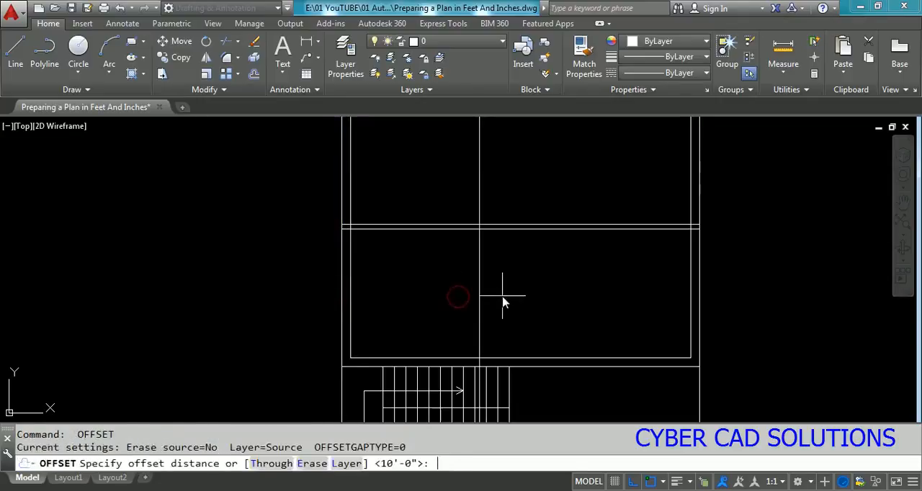
Step: Offset the vertical partition line 4" away from the left wall to give it thickness
{"action": "type", "text": "O"}
{"action": "key", "text": "Return"}
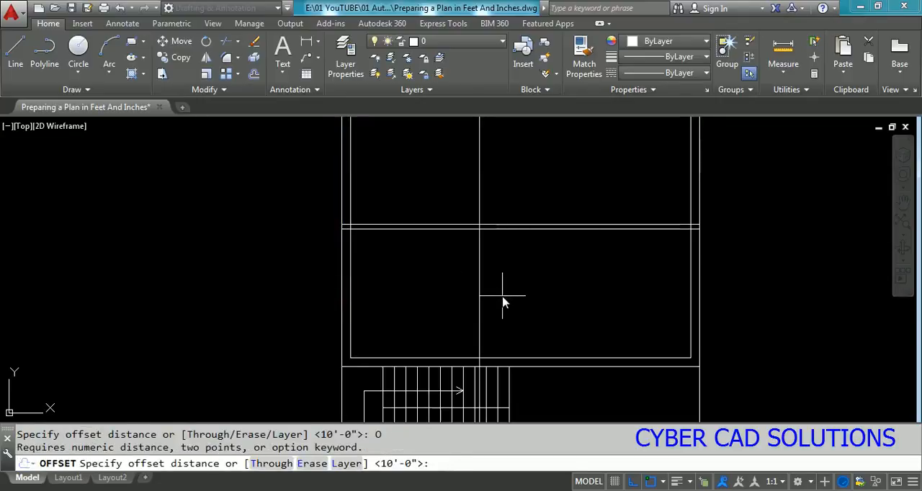
{"action": "type", "text": "4"}
{"action": "key", "text": "Return"}
{"action": "left_click", "coordinate": [480, 289]}
{"action": "left_click", "coordinate": [540, 287]}
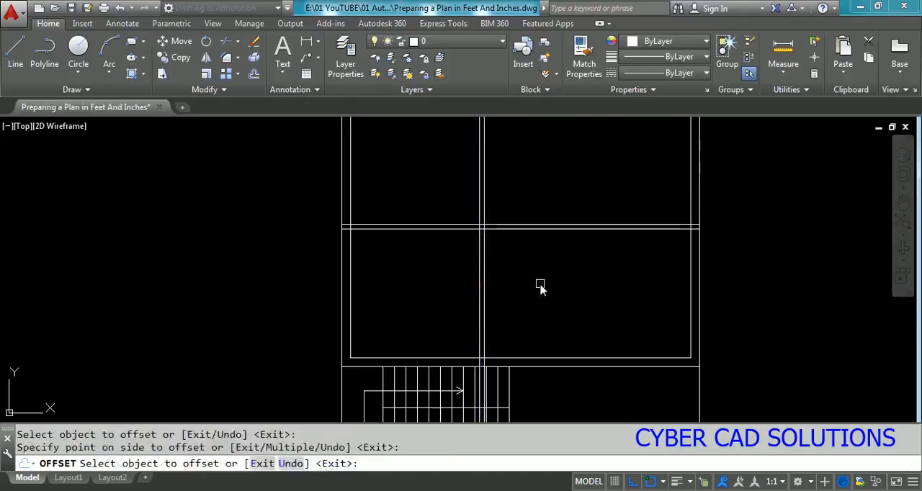
{"action": "key", "text": "Return"}
Step: Trim the crossing partitions, removing the vertical pair above the horizontal partition and the horizontal pair right of the vertical one
{"action": "type", "text": "tr"}
{"action": "key", "text": "Return"}
{"action": "left_click", "coordinate": [508, 206]}
{"action": "left_click", "coordinate": [455, 246]}
{"action": "key", "text": "Return"}
{"action": "left_click", "coordinate": [523, 179]}
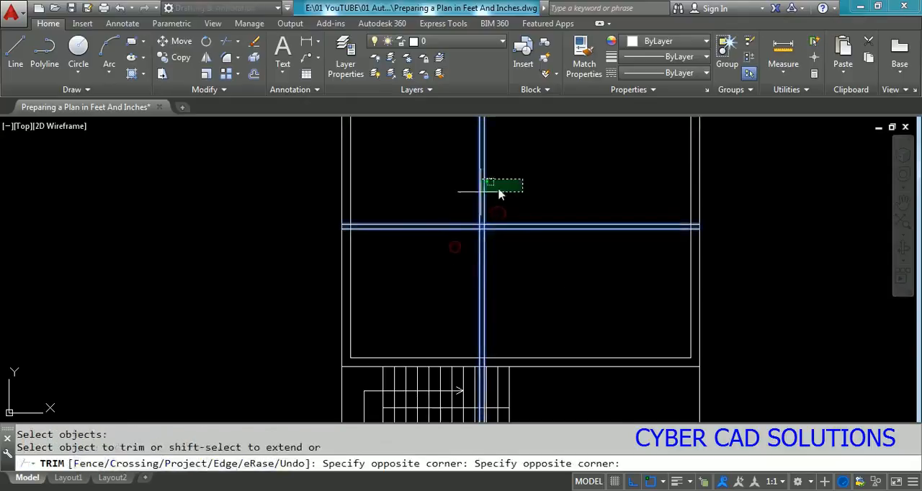
{"action": "left_click", "coordinate": [457, 198]}
{"action": "left_click", "coordinate": [572, 185]}
{"action": "left_click", "coordinate": [531, 286]}
{"action": "key", "text": "Return"}
Step: Trim the vertical partition pair below the inner line of the wall above the staircase
{"action": "scroll", "coordinate": [490, 381], "scroll_direction": "up", "scroll_amount": 4}
{"action": "type", "text": "tr"}
{"action": "key", "text": "Return"}
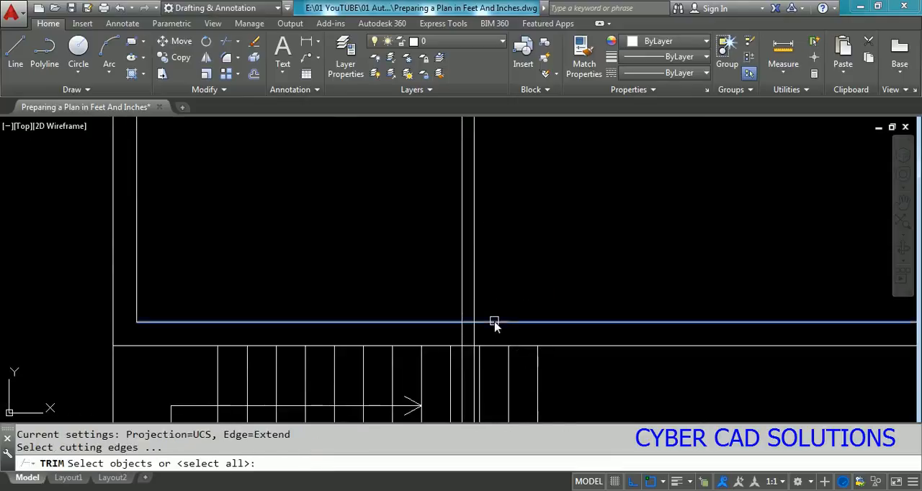
{"action": "key", "text": "Return"}
{"action": "left_click", "coordinate": [499, 330]}
{"action": "left_click", "coordinate": [425, 344]}
{"action": "scroll", "coordinate": [505, 339], "scroll_direction": "down", "scroll_amount": 2}
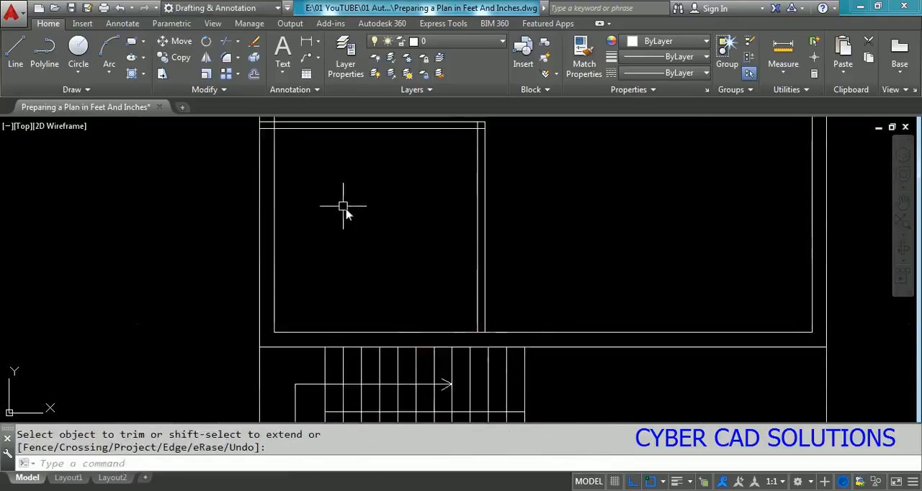
Step: Trim the horizontal partition's ends inside the left exterior wall and the inner wall line between the two partition lines
{"action": "middle_click_drag", "start_coordinate": [345, 208], "coordinate": [428, 318]}
{"action": "scroll", "coordinate": [359, 235], "scroll_direction": "up", "scroll_amount": 4}
{"action": "type", "text": "tr"}
{"action": "key", "text": "Return"}
{"action": "left_click", "coordinate": [431, 208]}
{"action": "left_click", "coordinate": [301, 276]}
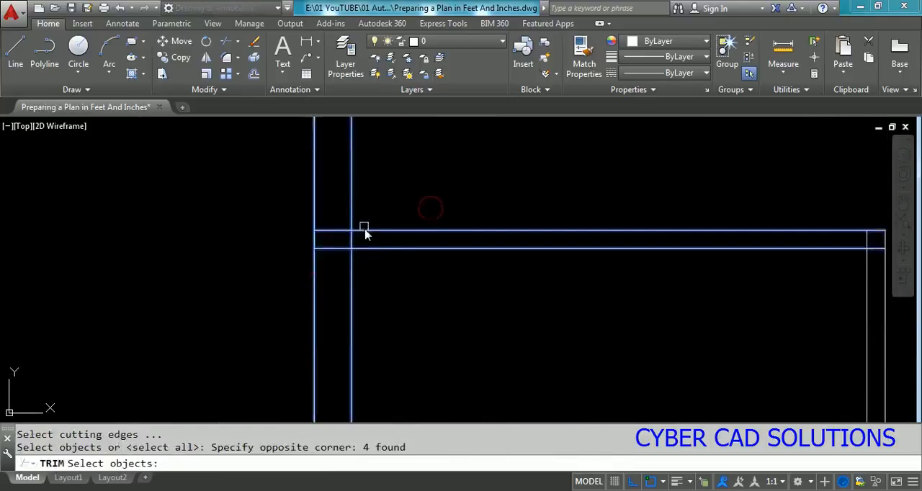
{"action": "key", "text": "Return"}
{"action": "left_click", "coordinate": [328, 208]}
{"action": "left_click", "coordinate": [322, 263]}
{"action": "left_click", "coordinate": [357, 239]}
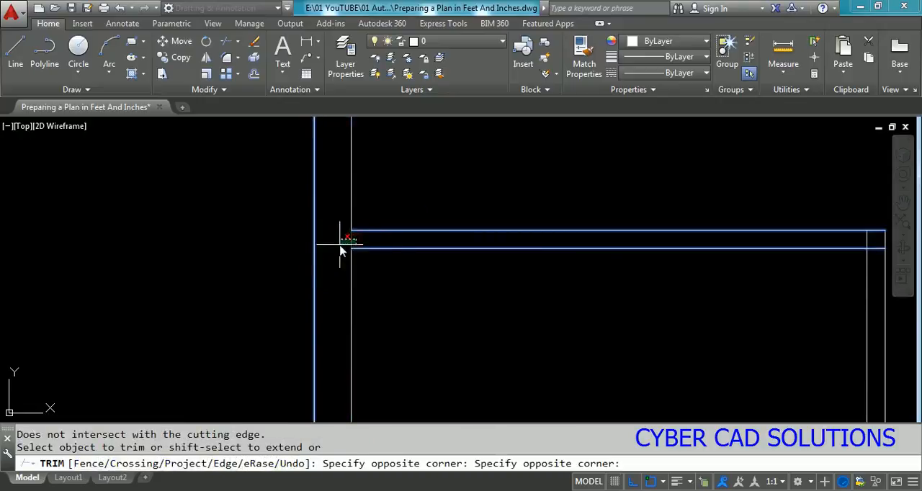
{"action": "left_click", "coordinate": [339, 243]}
{"action": "key", "text": "Return"}
{"action": "key", "text": "Escape"}
{"action": "scroll", "coordinate": [338, 201], "scroll_direction": "down", "scroll_amount": 5}
{"action": "scroll", "coordinate": [483, 211], "scroll_direction": "up", "scroll_amount": 5}
{"action": "type", "text": "tr"}
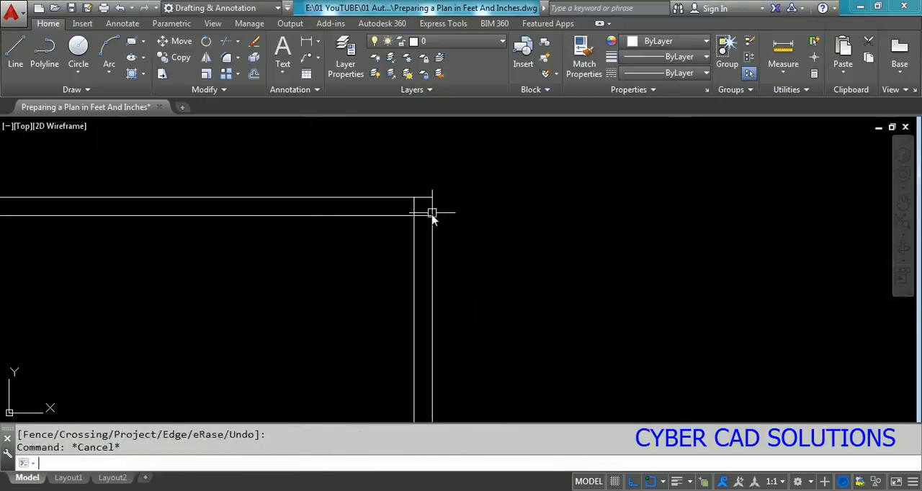
{"action": "key", "text": "Return"}
{"action": "left_click", "coordinate": [385, 237]}
{"action": "key", "text": "Return"}
{"action": "key", "text": "Escape"}
{"action": "key", "text": "Escape"}
Step: Trim the overlapping inner line ends where the horizontal and vertical partitions meet, leaving a clean corner
{"action": "type", "text": "tr"}
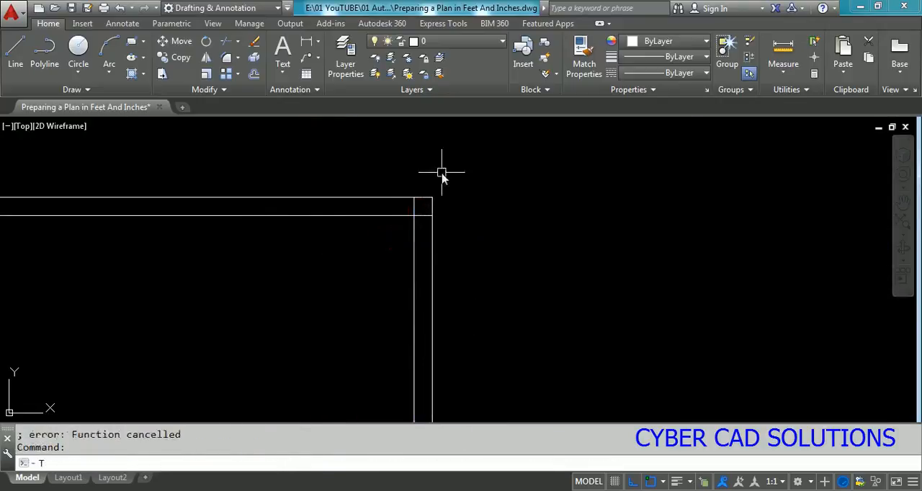
{"action": "key", "text": "Return"}
{"action": "left_click", "coordinate": [468, 166]}
{"action": "left_click", "coordinate": [380, 235]}
{"action": "key", "text": "Return"}
{"action": "left_click", "coordinate": [414, 207]}
{"action": "left_click", "coordinate": [425, 214]}
{"action": "right_click", "coordinate": [420, 209]}
{"action": "scroll", "coordinate": [485, 229], "scroll_direction": "down", "scroll_amount": 5}
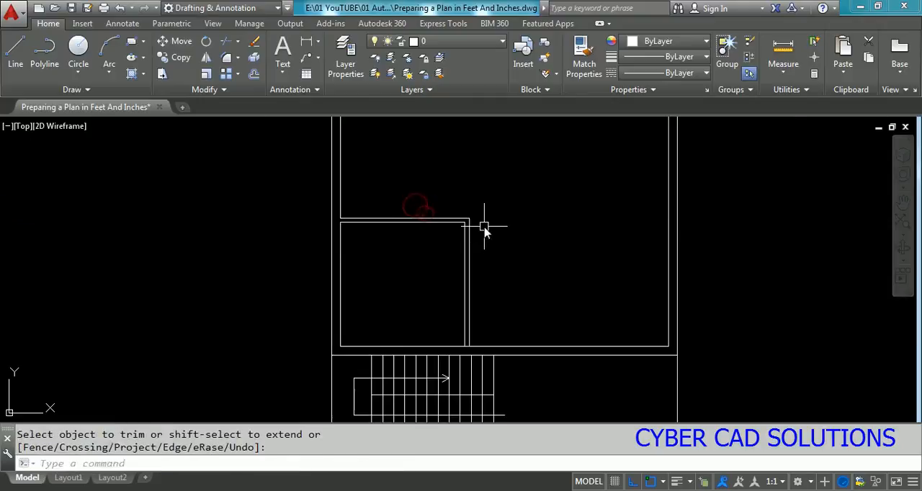
Step: Trim the inner wall line between the two vertical partition lines above the staircase
{"action": "scroll", "coordinate": [483, 351], "scroll_direction": "up", "scroll_amount": 7}
{"action": "type", "text": "tr"}
{"action": "key", "text": "Return"}
{"action": "left_click", "coordinate": [442, 268]}
{"action": "left_click", "coordinate": [330, 302]}
{"action": "key", "text": "Return"}
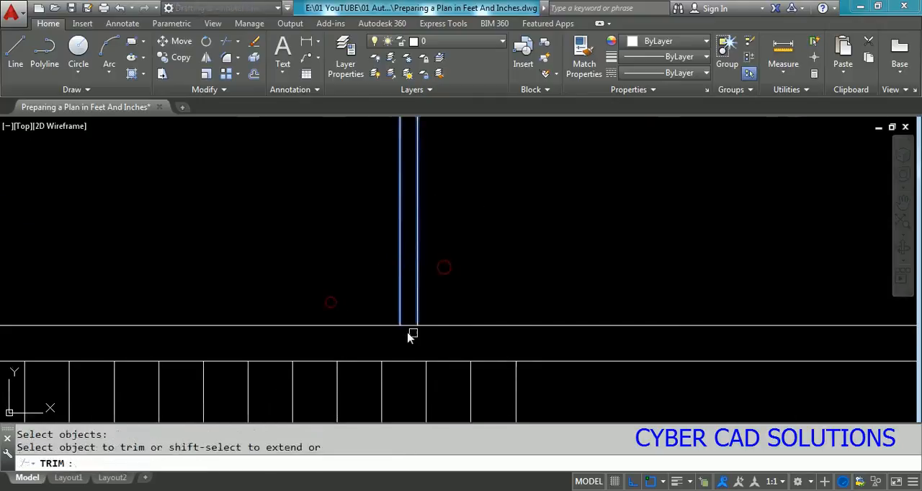
{"action": "left_click", "coordinate": [408, 326]}
{"action": "left_click", "coordinate": [407, 325]}
{"action": "scroll", "coordinate": [516, 370], "scroll_direction": "down", "scroll_amount": 6}
{"action": "key", "text": "Return"}
Step: Offset the upper line of the horizontal partition 10' upward
{"action": "middle_click_drag", "start_coordinate": [540, 290], "coordinate": [540, 294]}
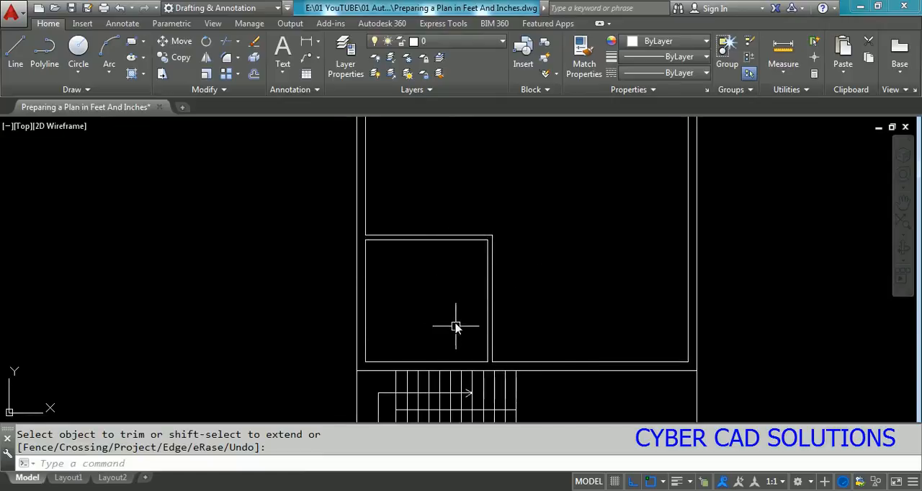
{"action": "middle_click_drag", "start_coordinate": [423, 282], "coordinate": [426, 397]}
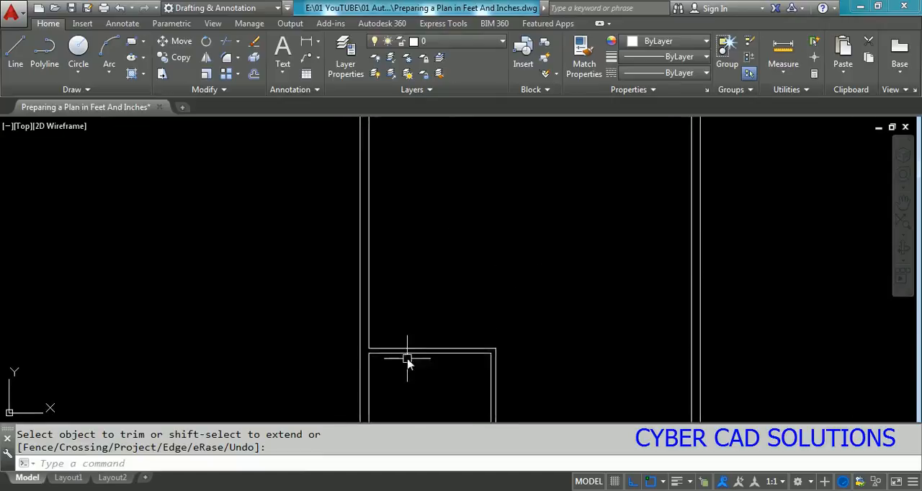
{"action": "scroll", "coordinate": [407, 358], "scroll_direction": "up", "scroll_amount": 2}
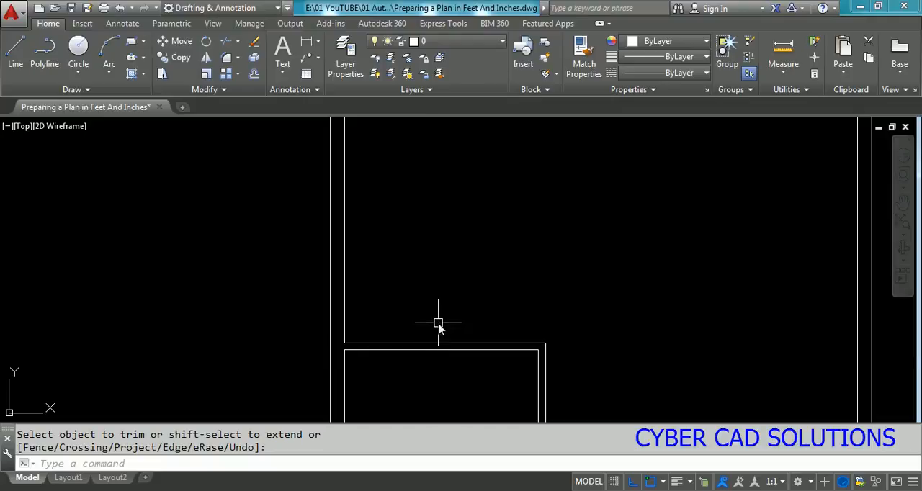
{"action": "scroll", "coordinate": [391, 329], "scroll_direction": "down", "scroll_amount": 2}
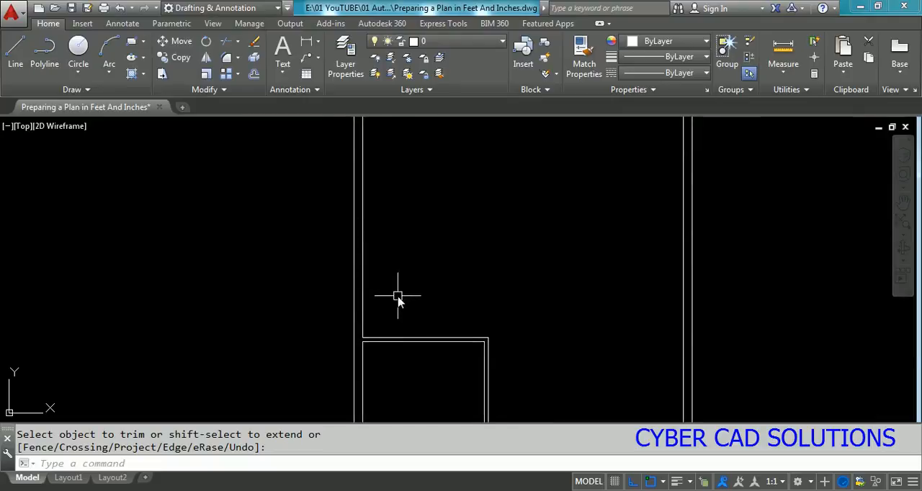
{"action": "key", "text": "Return"}
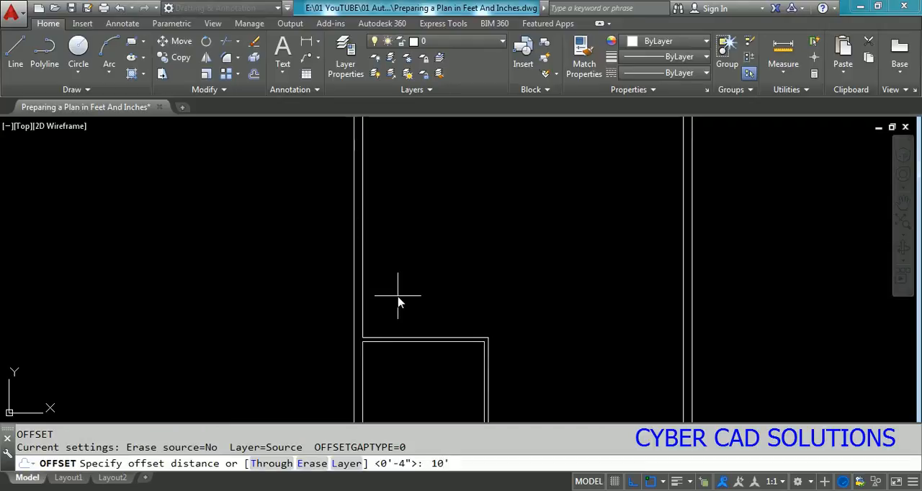
{"action": "type", "text": "10'"}
{"action": "key", "text": "Return"}
{"action": "left_click", "coordinate": [408, 338]}
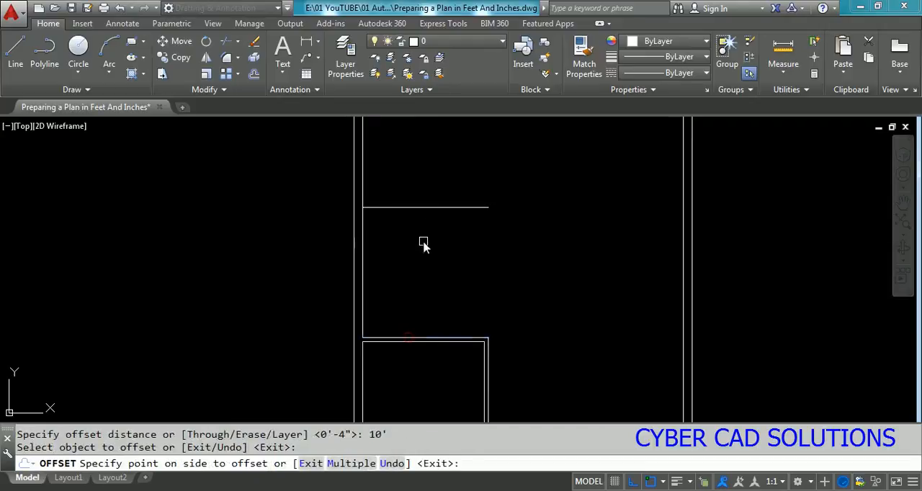
{"action": "left_click", "coordinate": [423, 242]}
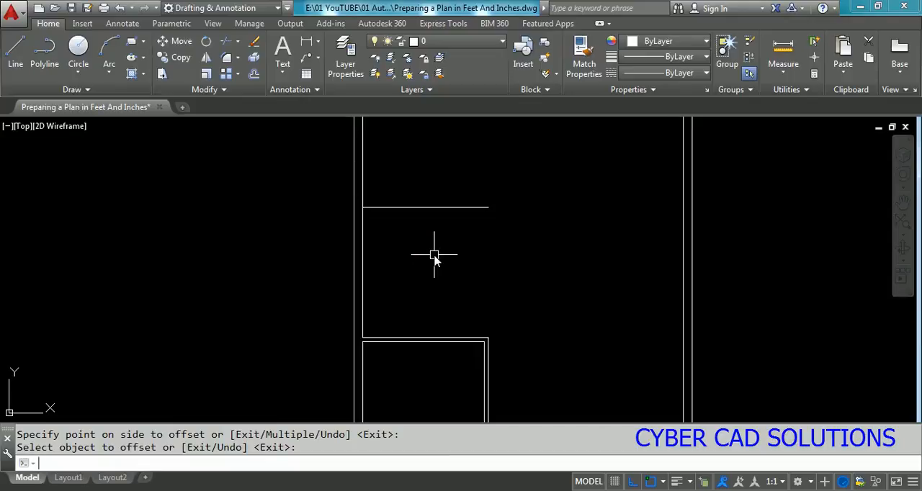
{"action": "key", "text": "Return"}
{"action": "key", "text": "Return"}
Step: Offset the new short horizontal line 4" upward to form the second partition's thickness
{"action": "type", "text": "4"}
{"action": "key", "text": "Return"}
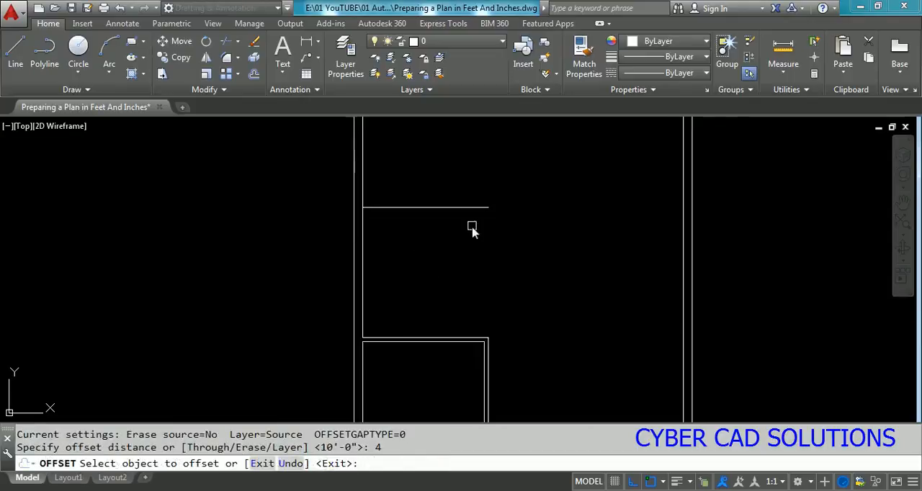
{"action": "left_click", "coordinate": [457, 207]}
{"action": "left_click", "coordinate": [457, 171]}
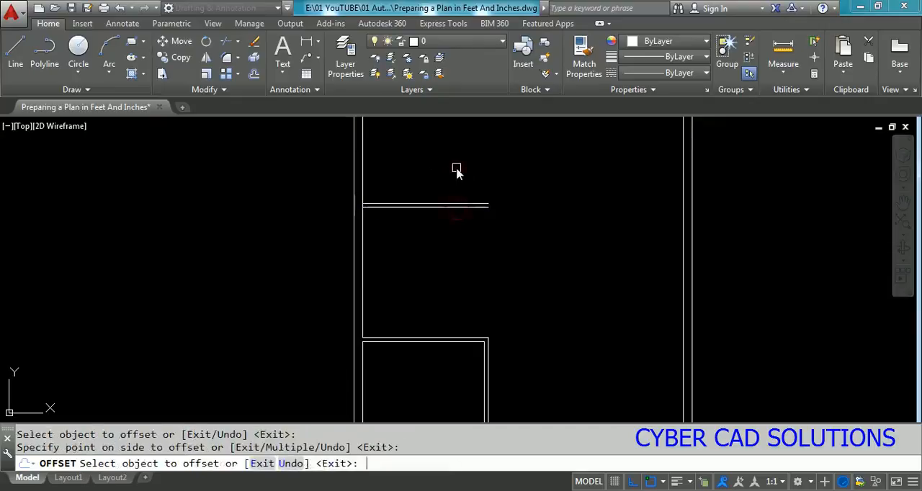
{"action": "key", "text": "Return"}
Step: Extend both lines of the second horizontal partition to the inner line of the right exterior wall
{"action": "type", "text": "EX"}
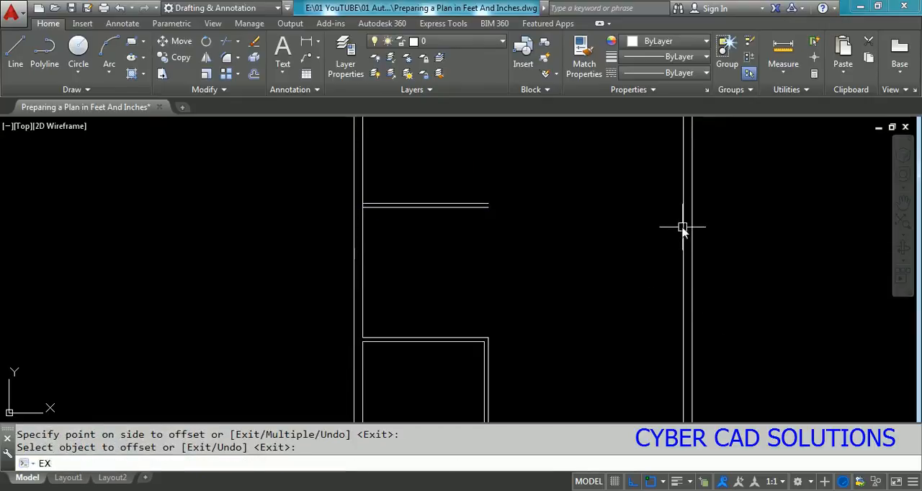
{"action": "key", "text": "Return"}
{"action": "left_click", "coordinate": [683, 227]}
{"action": "key", "text": "Return"}
{"action": "left_click", "coordinate": [514, 156]}
{"action": "left_click", "coordinate": [461, 229]}
{"action": "key", "text": "Return"}
{"action": "middle_click_drag", "start_coordinate": [518, 237], "coordinate": [524, 355]}
{"action": "key", "text": "Escape"}
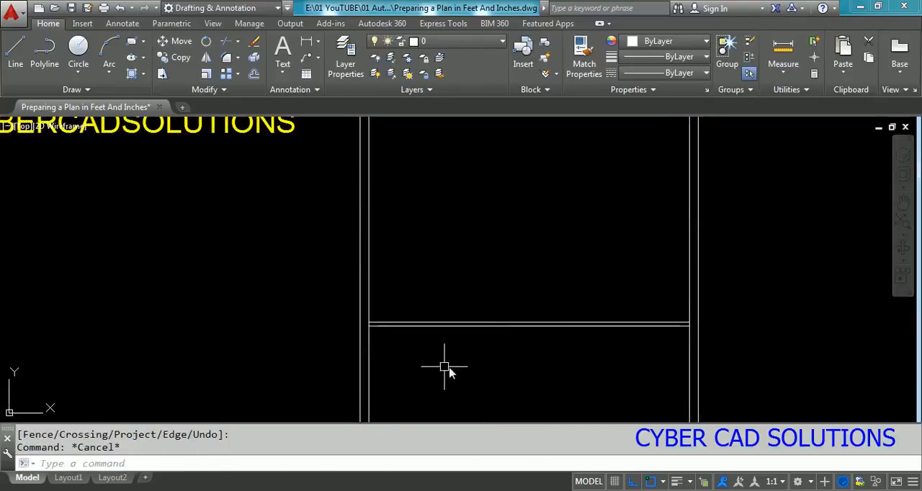
Step: Offset the upper line of the full-width partition 12' upward
{"action": "scroll", "coordinate": [445, 367], "scroll_direction": "down", "scroll_amount": 2}
{"action": "scroll", "coordinate": [413, 337], "scroll_direction": "up", "scroll_amount": 4}
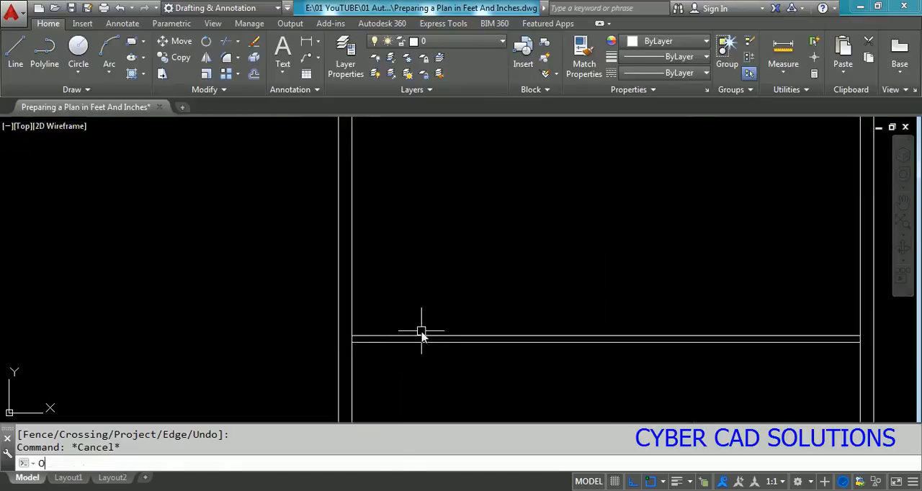
{"action": "type", "text": "O"}
{"action": "key", "text": "Return"}
{"action": "scroll", "coordinate": [470, 311], "scroll_direction": "down", "scroll_amount": 2}
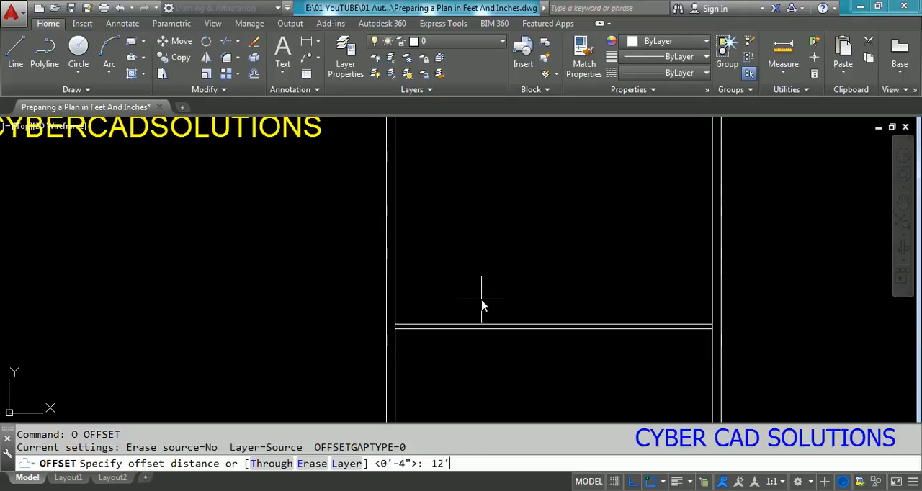
{"action": "key", "text": "Return"}
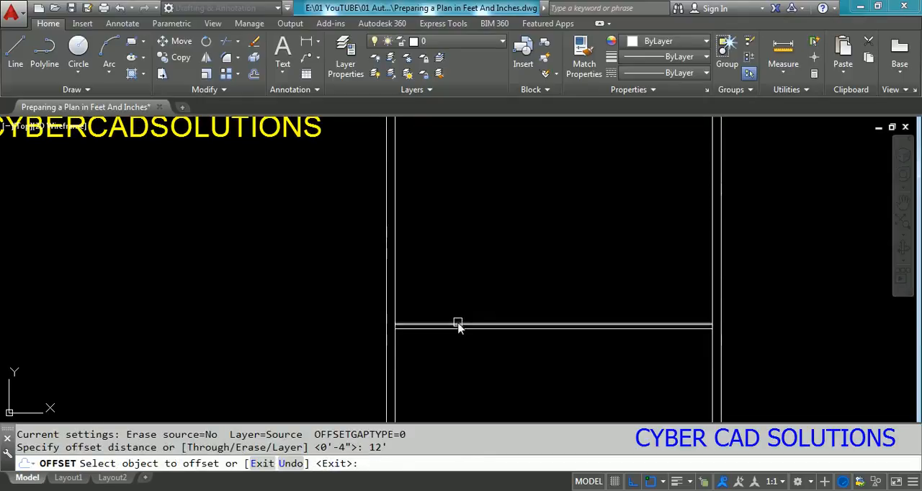
{"action": "left_click", "coordinate": [459, 323]}
{"action": "left_click", "coordinate": [459, 245]}
{"action": "key", "text": "Return"}
Step: Offset the new full-width line 4" upward to form the third partition's thickness
{"action": "middle_click_drag", "start_coordinate": [469, 214], "coordinate": [454, 306]}
{"action": "scroll", "coordinate": [455, 305], "scroll_direction": "up", "scroll_amount": 2}
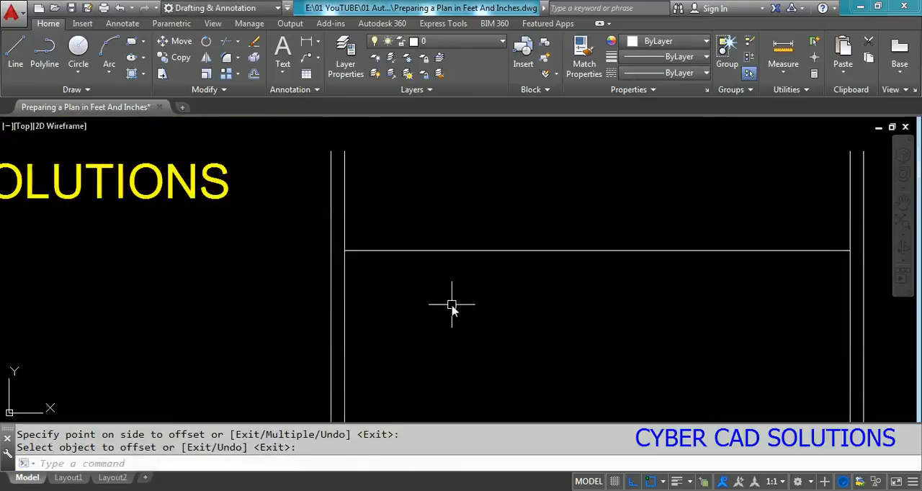
{"action": "type", "text": "O"}
{"action": "key", "text": "Return"}
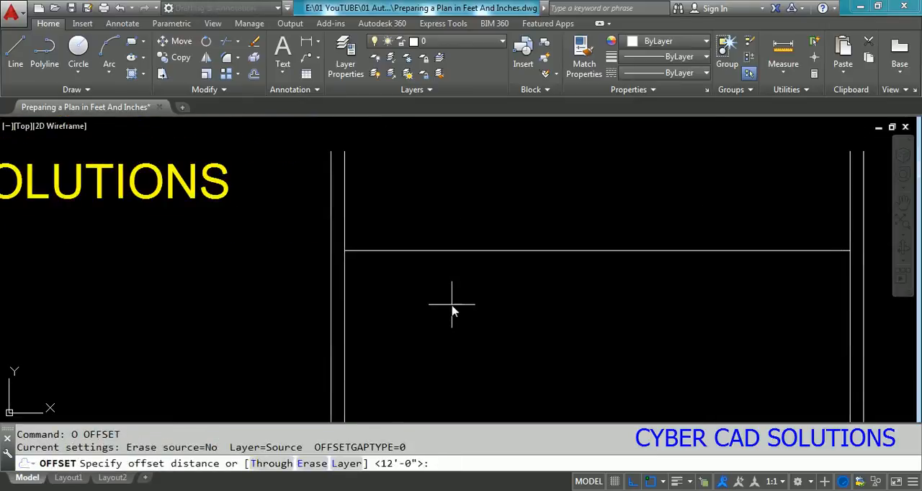
{"action": "type", "text": "4"}
{"action": "key", "text": "Return"}
{"action": "left_click", "coordinate": [422, 250]}
{"action": "left_click", "coordinate": [422, 232]}
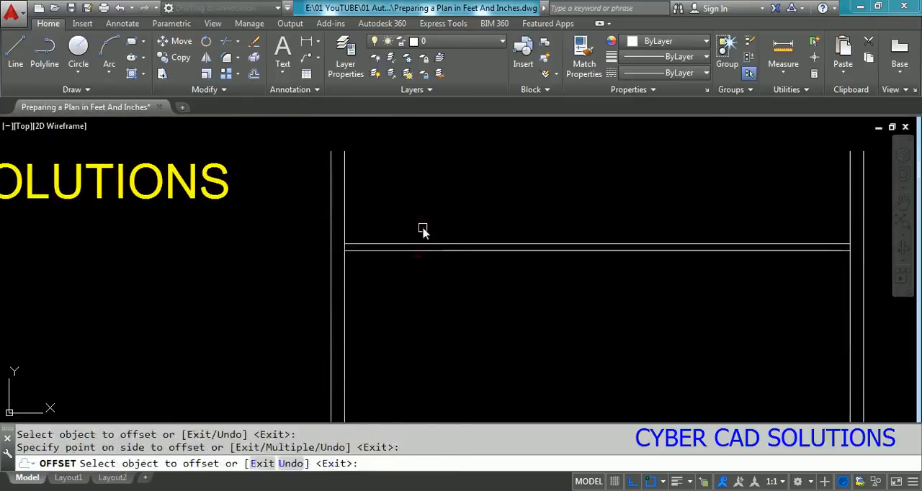
{"action": "key", "text": "Return"}
{"action": "key", "text": "Return"}
Step: Offset the third partition's upper line 4' upward to place the inner face of the top wall
{"action": "type", "text": "4'"}
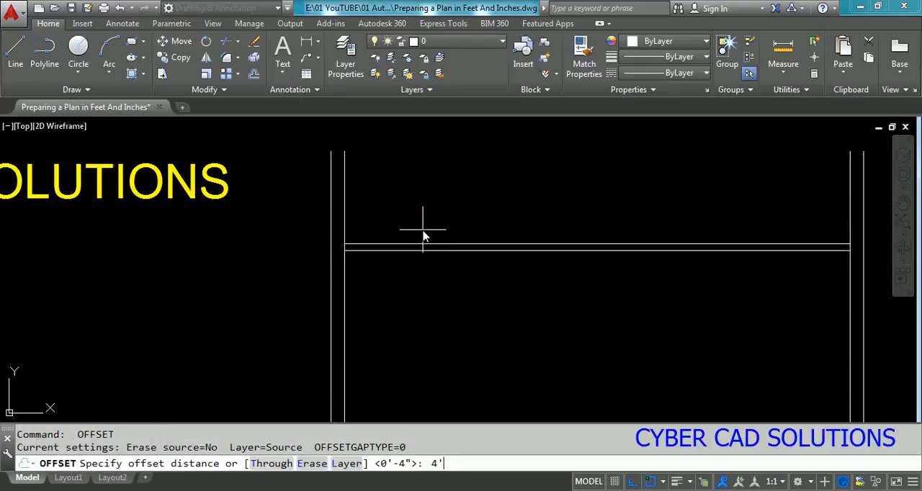
{"action": "key", "text": "Return"}
{"action": "left_click", "coordinate": [416, 244]}
{"action": "left_click", "coordinate": [415, 194]}
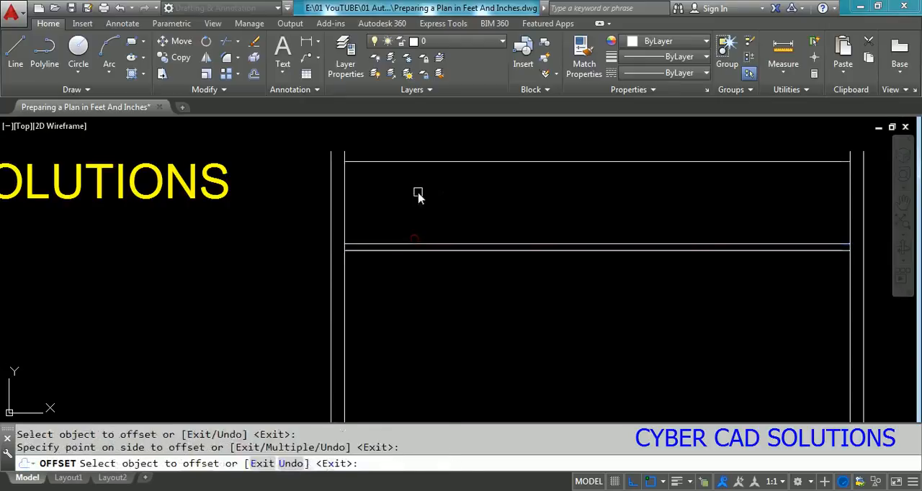
{"action": "key", "text": "Return"}
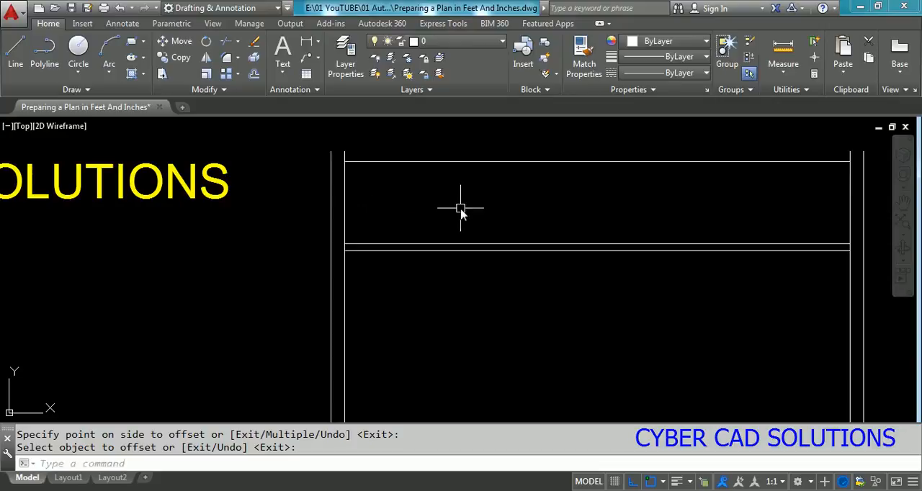
Step: Offset the top wall's inner line 8" upward to form the exterior wall thickness
{"action": "type", "text": "o"}
{"action": "key", "text": "Return"}
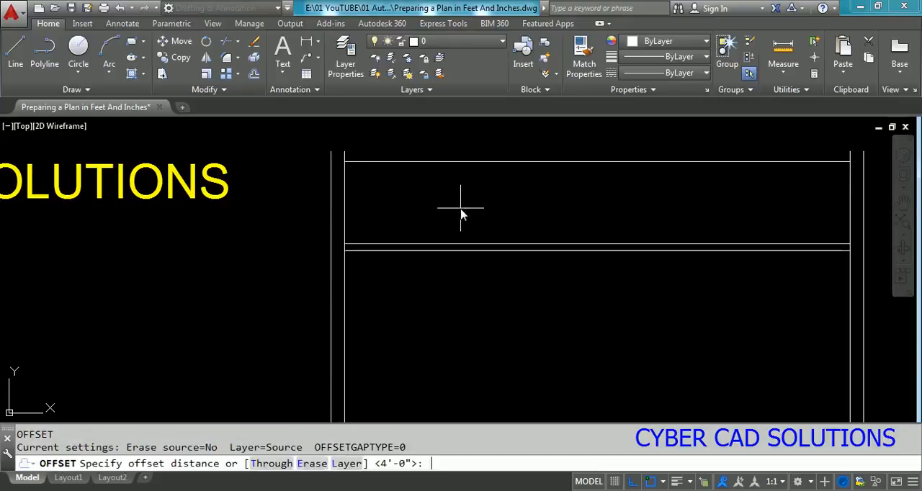
{"action": "type", "text": "8"}
{"action": "key", "text": "Return"}
{"action": "left_click", "coordinate": [442, 161]}
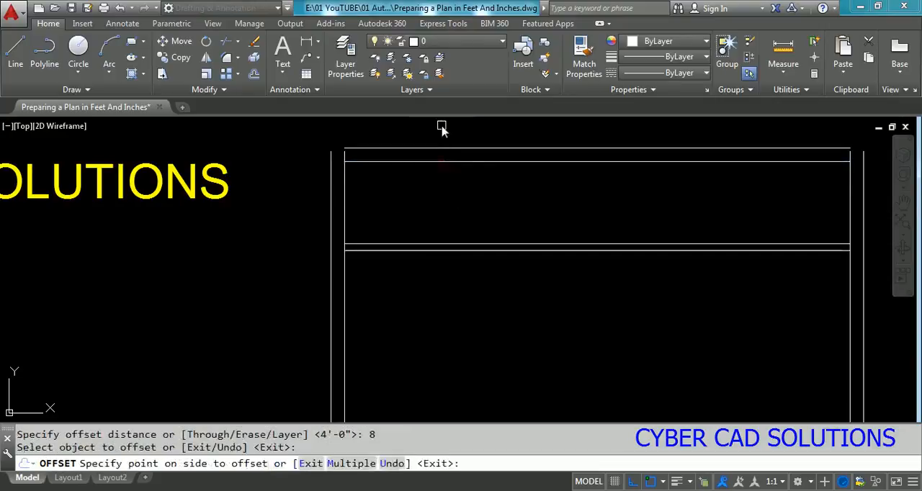
{"action": "left_click", "coordinate": [441, 127]}
Step: Extend the outermost top wall line to the outer line of the left exterior wall
{"action": "type", "text": "ex"}
{"action": "key", "text": "Return"}
{"action": "left_click", "coordinate": [333, 159]}
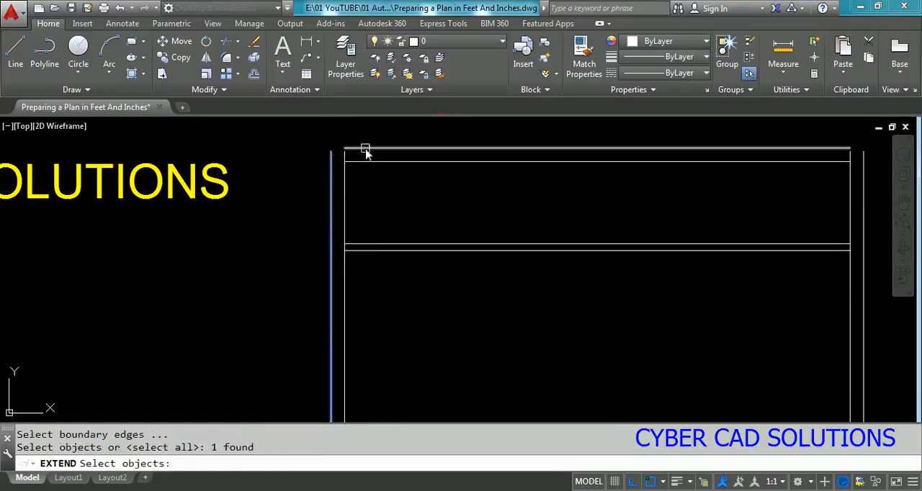
{"action": "key", "text": "Return"}
{"action": "left_click", "coordinate": [363, 160]}
{"action": "scroll", "coordinate": [346, 144], "scroll_direction": "up", "scroll_amount": 4}
{"action": "key", "text": "Escape"}
Step: Extend both left exterior wall lines up to the outermost top wall line
{"action": "type", "text": "ex"}
{"action": "key", "text": "Return"}
{"action": "left_click", "coordinate": [334, 154]}
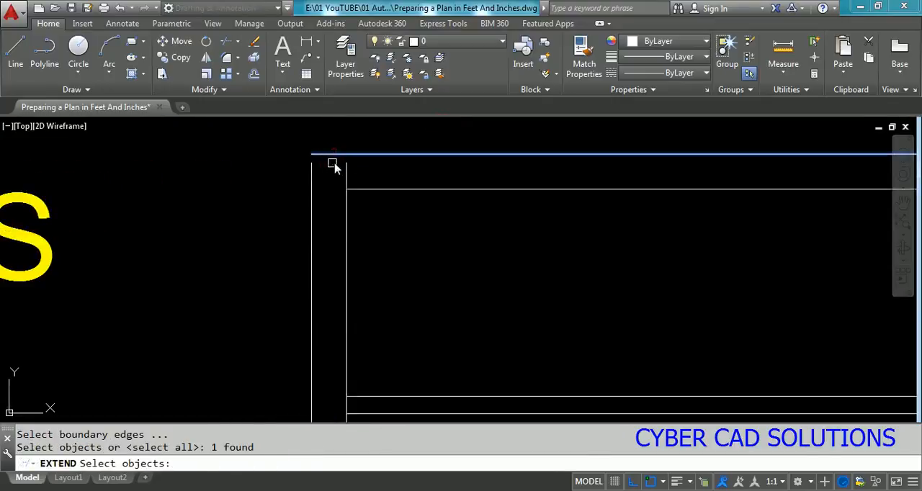
{"action": "key", "text": "Return"}
{"action": "left_click", "coordinate": [378, 171]}
{"action": "left_click", "coordinate": [284, 180]}
{"action": "scroll", "coordinate": [294, 185], "scroll_direction": "down", "scroll_amount": 2}
{"action": "key", "text": "Escape"}
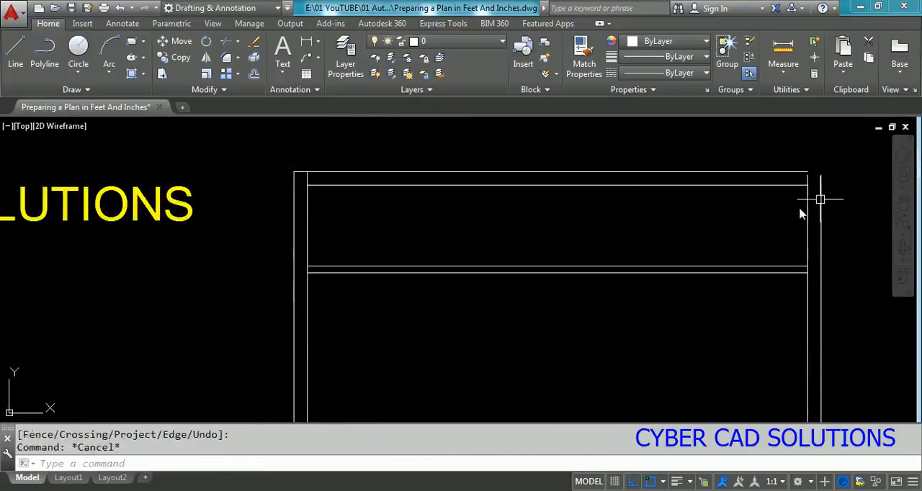
Step: Extend both top wall lines to the outer line of the right exterior wall
{"action": "scroll", "coordinate": [836, 187], "scroll_direction": "up", "scroll_amount": 3}
{"action": "type", "text": "ex"}
{"action": "key", "text": "Return"}
{"action": "left_click", "coordinate": [803, 181]}
{"action": "key", "text": "Return"}
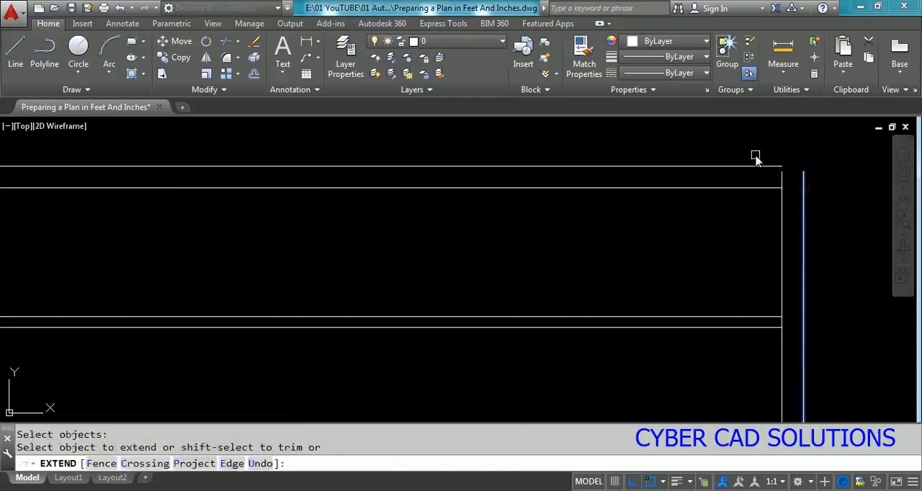
{"action": "left_click", "coordinate": [754, 154]}
{"action": "left_click", "coordinate": [614, 227]}
{"action": "key", "text": "Return"}
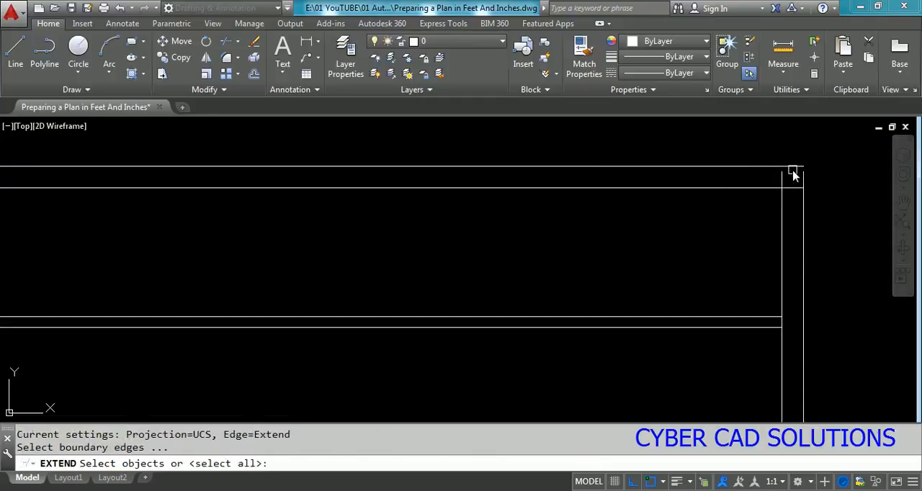
Step: Extend both right exterior wall lines up to the outermost top wall line
{"action": "left_click", "coordinate": [792, 166]}
{"action": "right_click", "coordinate": [815, 203]}
{"action": "key", "text": "Return"}
{"action": "type", "text": "fc"}
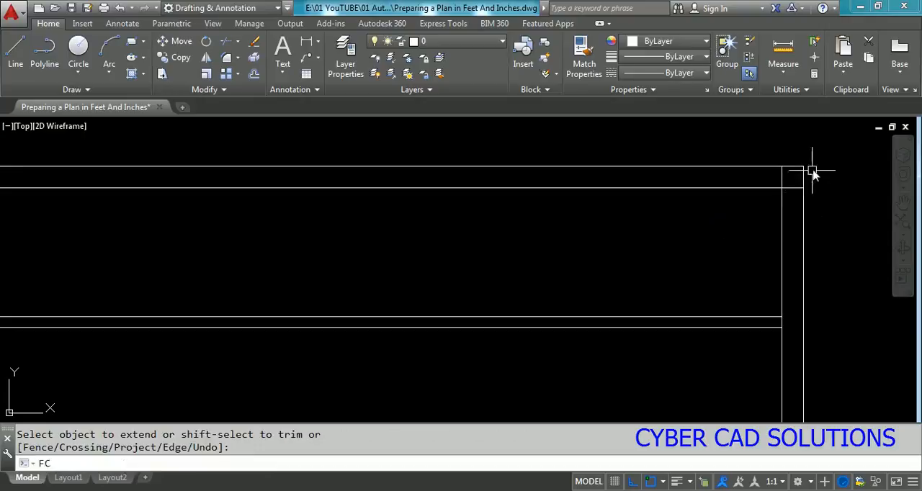
{"action": "key", "text": "Return"}
{"action": "key", "text": "Escape"}
Step: Trim the inner wall lines where they overlap inside the upper right exterior corner
{"action": "type", "text": "tr"}
{"action": "key", "text": "Return"}
{"action": "left_click", "coordinate": [812, 148]}
{"action": "left_click", "coordinate": [701, 220]}
{"action": "key", "text": "Return"}
{"action": "left_click", "coordinate": [784, 178]}
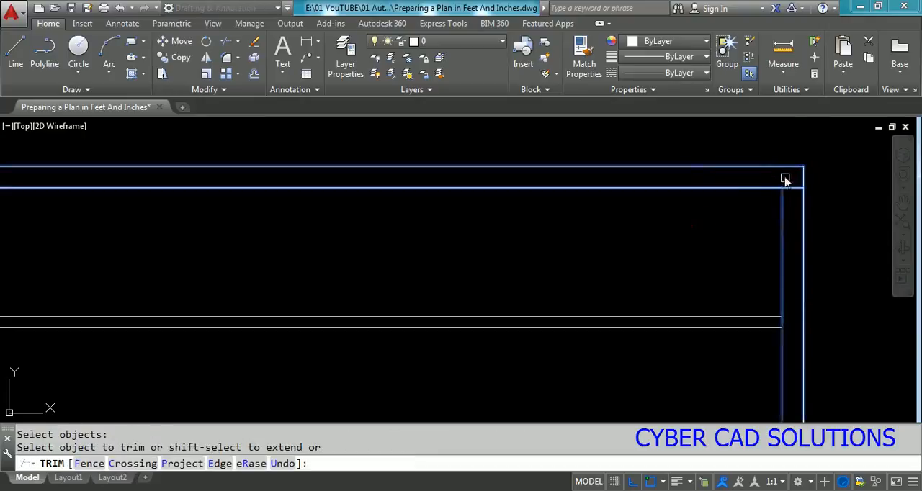
{"action": "left_click", "coordinate": [791, 188]}
Step: Trim the right exterior wall's inner line between the two lines of the uppermost horizontal interior wall
{"action": "type", "text": "tr"}
{"action": "key", "text": "Return"}
{"action": "left_click", "coordinate": [764, 295]}
{"action": "left_click", "coordinate": [737, 348]}
{"action": "key", "text": "Return"}
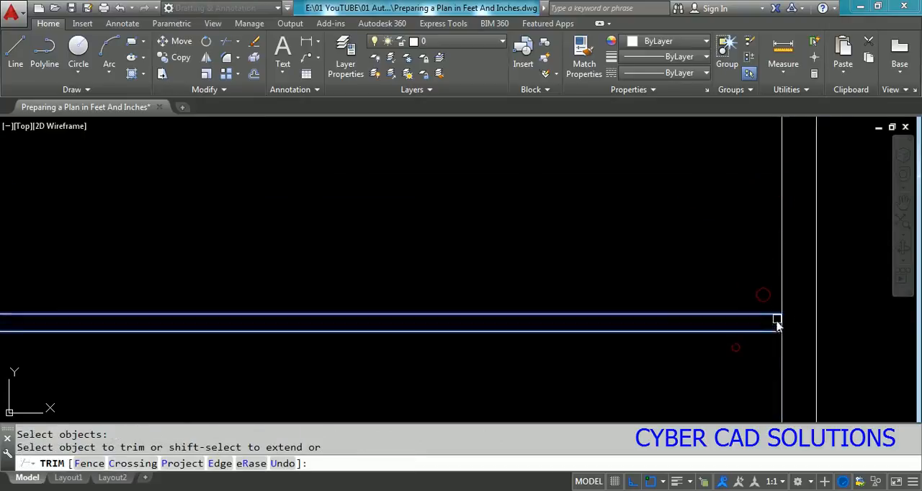
{"action": "left_click", "coordinate": [782, 324]}
{"action": "key", "text": "Return"}
{"action": "scroll", "coordinate": [806, 332], "scroll_direction": "down", "scroll_amount": 5}
{"action": "key", "text": "Escape"}
{"action": "scroll", "coordinate": [518, 296], "scroll_direction": "up", "scroll_amount": 3}
Step: Trim both left exterior wall lines between the two top wall lines at the upper left corner
{"action": "type", "text": "tr"}
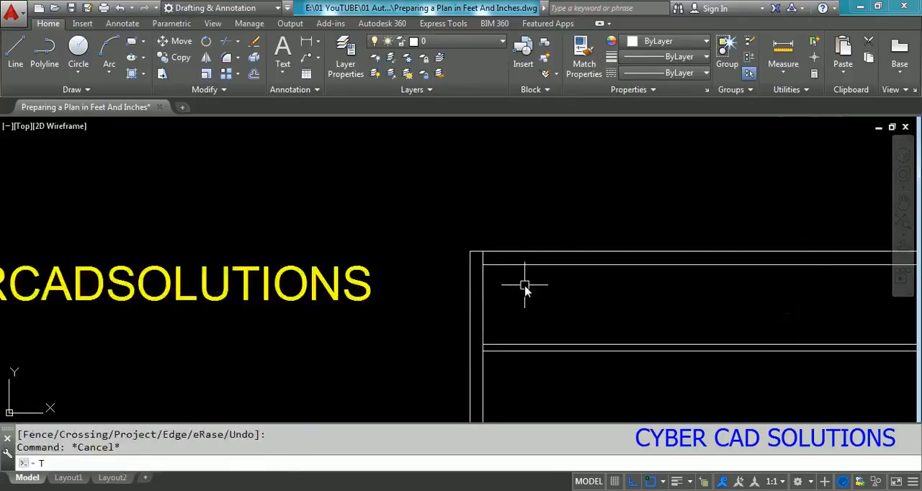
{"action": "key", "text": "Return"}
{"action": "left_click", "coordinate": [537, 207]}
{"action": "left_click", "coordinate": [432, 375]}
{"action": "scroll", "coordinate": [497, 269], "scroll_direction": "up", "scroll_amount": 3}
{"action": "left_click", "coordinate": [471, 224]}
{"action": "left_click", "coordinate": [434, 231]}
{"action": "key", "text": "Return"}
{"action": "scroll", "coordinate": [440, 196], "scroll_direction": "down", "scroll_amount": 2}
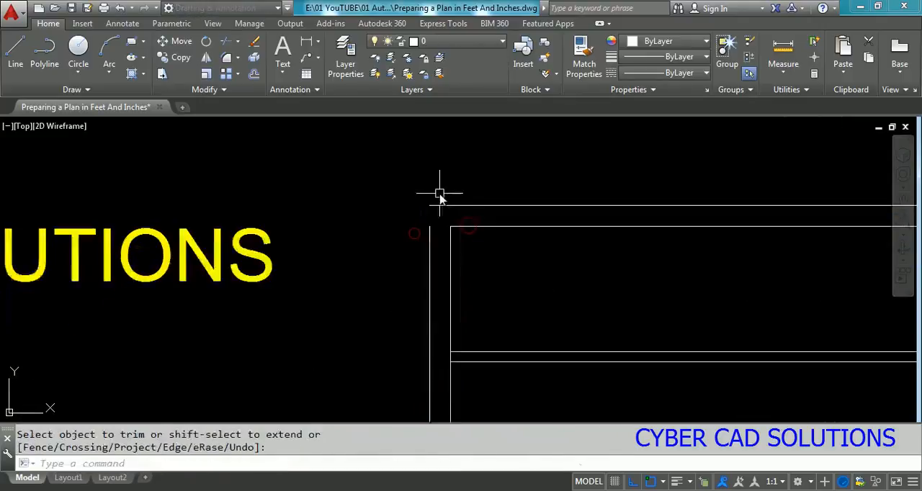
Step: Extend the left exterior wall's outer line back up to the outermost top wall line
{"action": "type", "text": "ex"}
{"action": "key", "text": "Return"}
{"action": "left_click", "coordinate": [441, 206]}
{"action": "key", "text": "Return"}
{"action": "left_click", "coordinate": [428, 239]}
Step: Trim the left exterior wall's inner line between the two lines of the uppermost horizontal interior wall
{"action": "key", "text": "Return"}
{"action": "scroll", "coordinate": [431, 234], "scroll_direction": "down", "scroll_amount": 4}
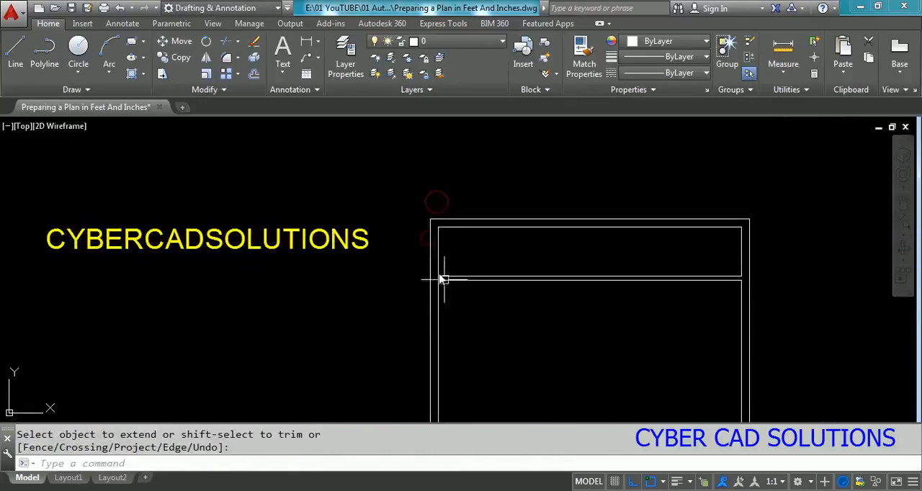
{"action": "scroll", "coordinate": [452, 282], "scroll_direction": "up", "scroll_amount": 6}
{"action": "key", "text": "Return"}
{"action": "left_click", "coordinate": [385, 260]}
{"action": "scroll", "coordinate": [404, 245], "scroll_direction": "down", "scroll_amount": 3}
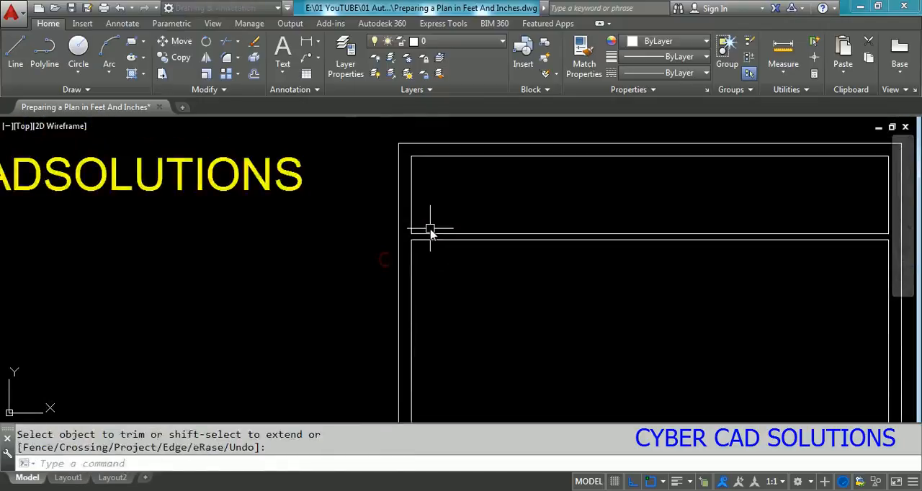
{"action": "scroll", "coordinate": [434, 222], "scroll_direction": "down", "scroll_amount": 4}
{"action": "scroll", "coordinate": [529, 249], "scroll_direction": "up", "scroll_amount": 2}
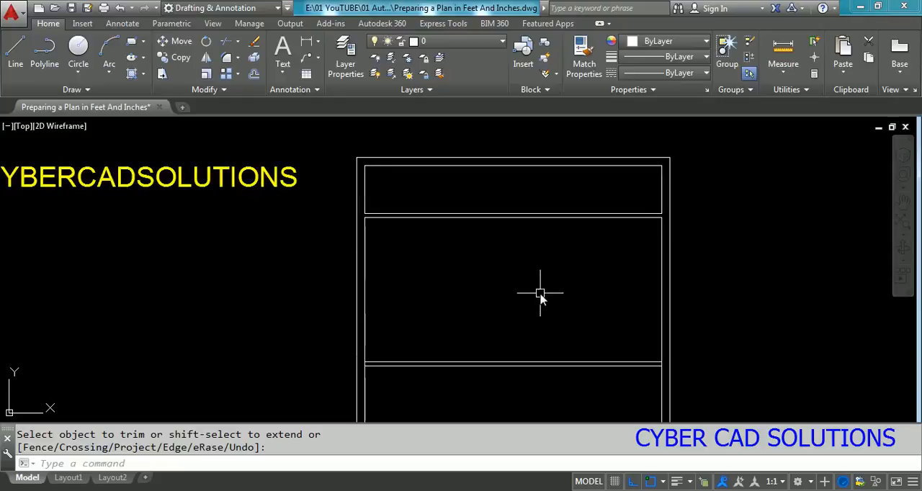
Step: Draw a vertical line from the midpoint of the top wall's inner line to the lower line of the second horizontal interior wall
{"action": "key", "text": "Return"}
{"action": "type", "text": "l"}
{"action": "key", "text": "Return"}
{"action": "left_click", "coordinate": [513, 166]}
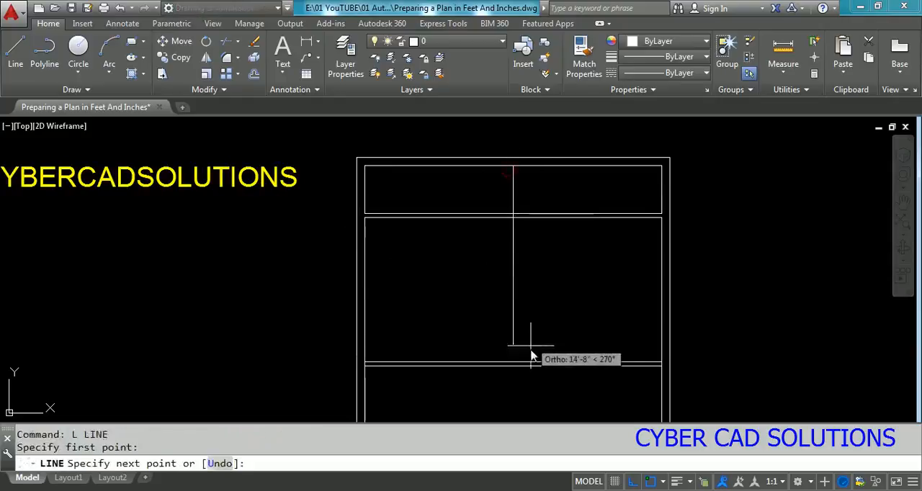
{"action": "left_click", "coordinate": [532, 373]}
{"action": "key", "text": "Return"}
Step: Offset the vertical centre line 2" to each side to form the partition wall
{"action": "type", "text": "o"}
{"action": "key", "text": "Return"}
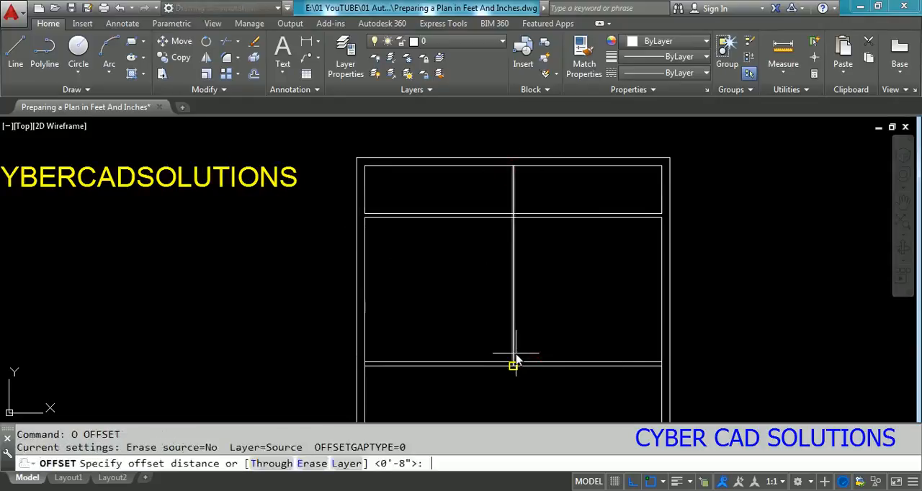
{"action": "type", "text": "2"}
{"action": "key", "text": "Return"}
{"action": "left_click", "coordinate": [515, 330]}
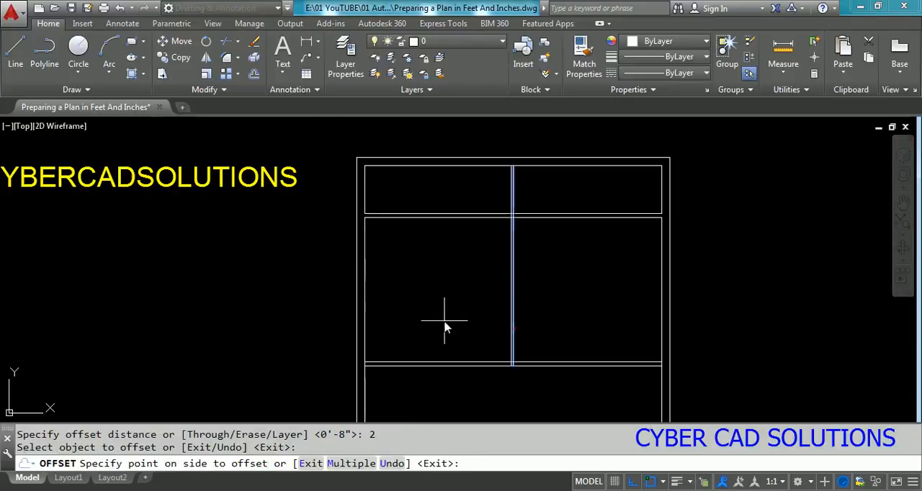
{"action": "left_click", "coordinate": [445, 319]}
{"action": "scroll", "coordinate": [511, 335], "scroll_direction": "up", "scroll_amount": 4}
{"action": "left_click", "coordinate": [518, 334]}
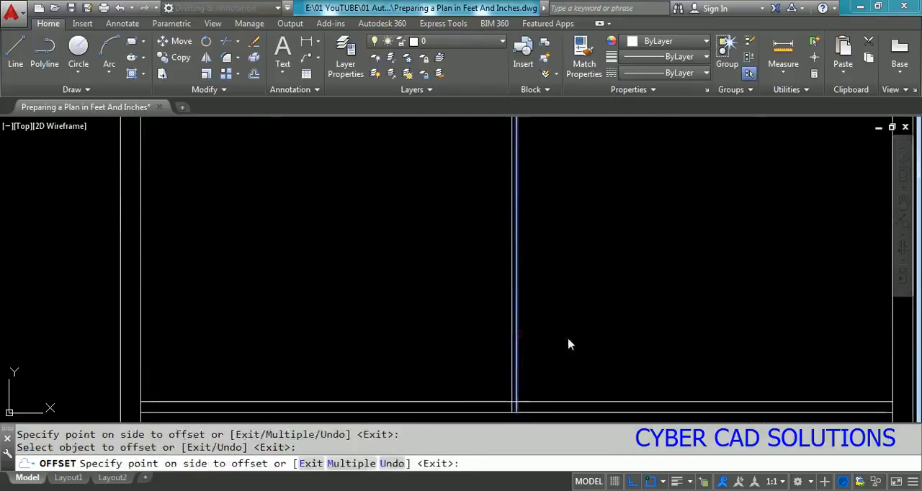
{"action": "left_click", "coordinate": [569, 340]}
{"action": "key", "text": "Return"}
Step: Erase the centre line between the two partition wall lines
{"action": "scroll", "coordinate": [509, 348], "scroll_direction": "up", "scroll_amount": 2}
{"action": "left_click", "coordinate": [520, 345]}
{"action": "type", "text": "e"}
{"action": "key", "text": "Return"}
{"action": "scroll", "coordinate": [529, 353], "scroll_direction": "down", "scroll_amount": 6}
{"action": "key", "text": "Escape"}
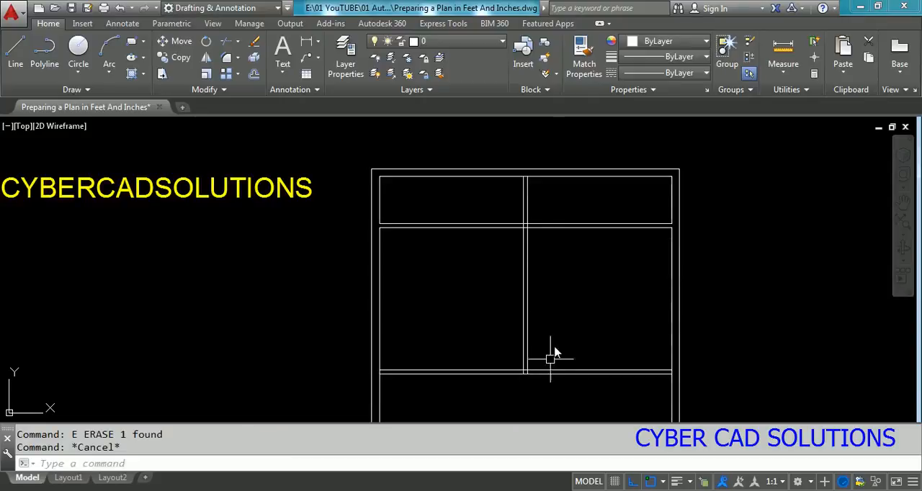
Step: Trim the overlapping lines where the vertical partition meets the second horizontal interior wall, leaving an open T-junction
{"action": "scroll", "coordinate": [548, 360], "scroll_direction": "up", "scroll_amount": 4}
{"action": "type", "text": "tr"}
{"action": "key", "text": "Return"}
{"action": "left_click", "coordinate": [559, 261]}
{"action": "left_click", "coordinate": [437, 345]}
{"action": "key", "text": "Return"}
{"action": "scroll", "coordinate": [502, 313], "scroll_direction": "up", "scroll_amount": 4}
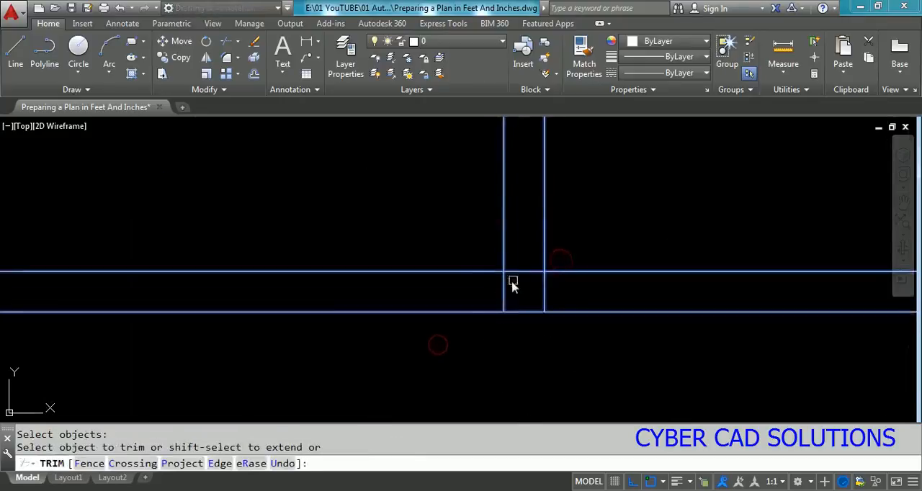
{"action": "left_click", "coordinate": [526, 272]}
{"action": "left_click", "coordinate": [544, 288]}
{"action": "left_click", "coordinate": [503, 296]}
{"action": "key", "text": "Return"}
{"action": "scroll", "coordinate": [502, 295], "scroll_direction": "down", "scroll_amount": 5}
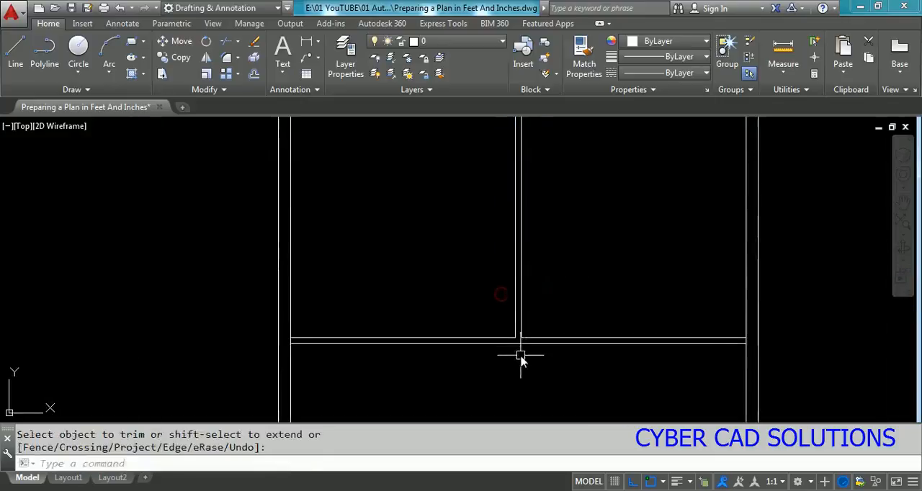
Step: Trim the overlapping lines inside the crossing of the vertical partition and the uppermost horizontal interior wall
{"action": "type", "text": "TR"}
{"action": "key", "text": "Return"}
{"action": "left_click", "coordinate": [551, 141]}
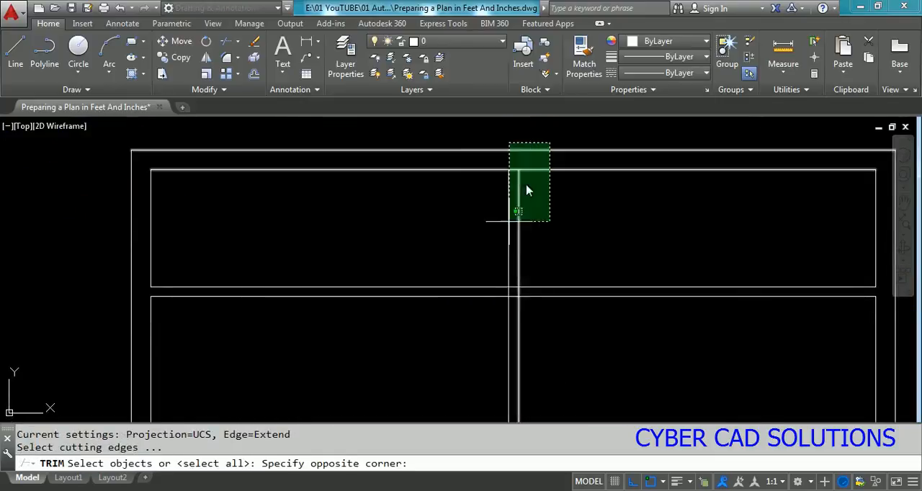
{"action": "left_click", "coordinate": [515, 315]}
{"action": "key", "text": "Return"}
{"action": "scroll", "coordinate": [529, 267], "scroll_direction": "up", "scroll_amount": 4}
{"action": "left_click", "coordinate": [527, 263]}
{"action": "left_click", "coordinate": [468, 265]}
{"action": "left_click", "coordinate": [497, 245]}
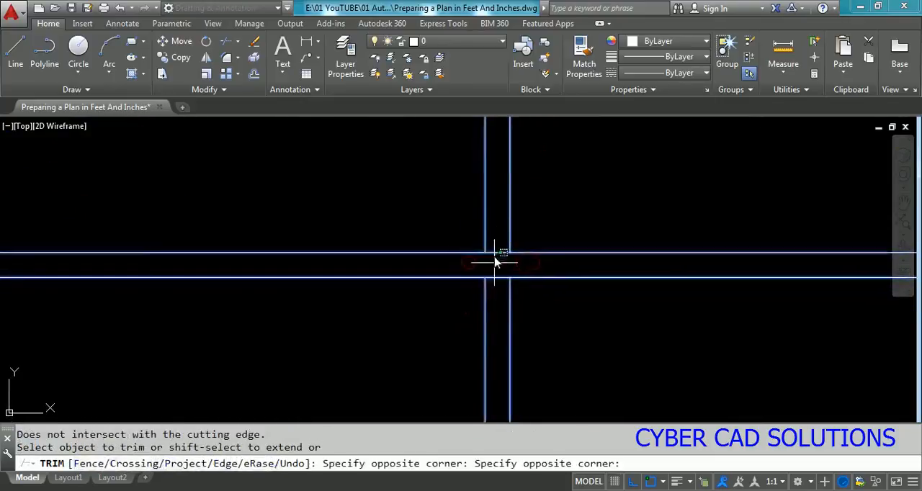
{"action": "left_click", "coordinate": [494, 282]}
{"action": "scroll", "coordinate": [503, 368], "scroll_direction": "down", "scroll_amount": 4}
{"action": "key", "text": "Return"}
Step: Trim the top exterior wall's inner line between the two vertical partition lines
{"action": "scroll", "coordinate": [511, 198], "scroll_direction": "up", "scroll_amount": 4}
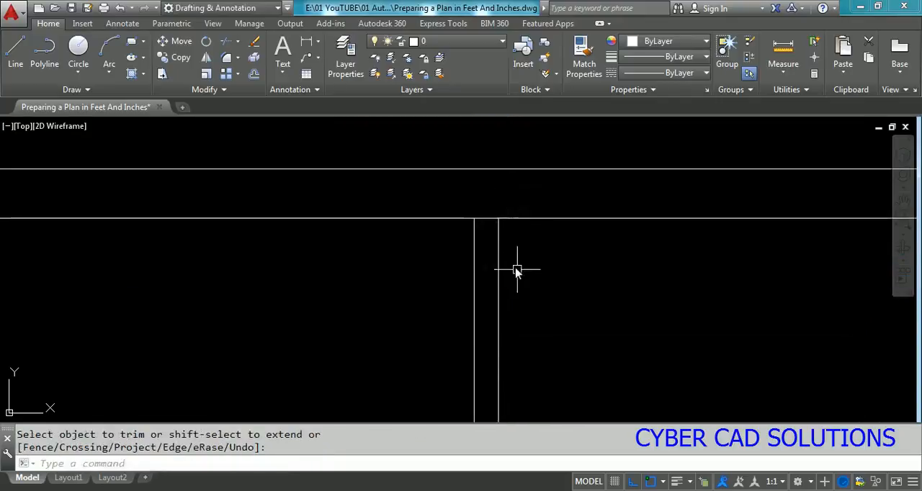
{"action": "type", "text": "TR"}
{"action": "key", "text": "Return"}
{"action": "left_click", "coordinate": [545, 251]}
{"action": "left_click", "coordinate": [464, 266]}
{"action": "key", "text": "Return"}
{"action": "left_click", "coordinate": [485, 219]}
{"action": "key", "text": "Return"}
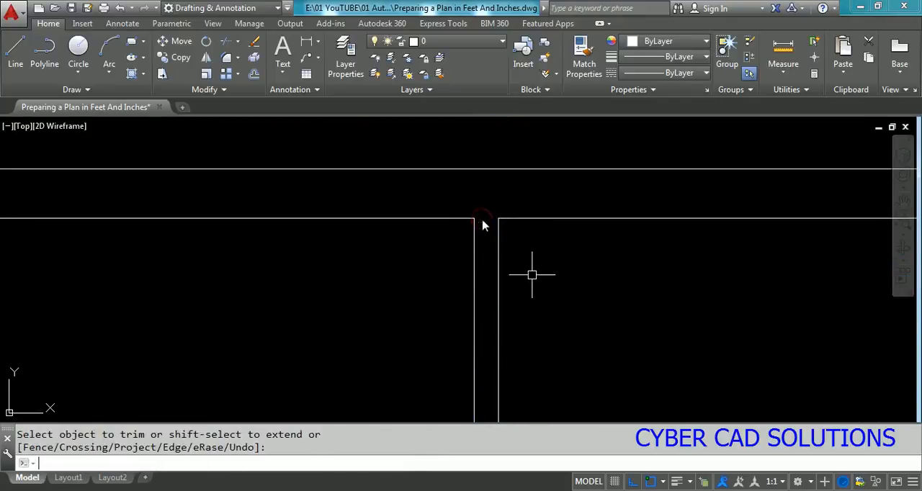
{"action": "scroll", "coordinate": [588, 238], "scroll_direction": "down", "scroll_amount": 4}
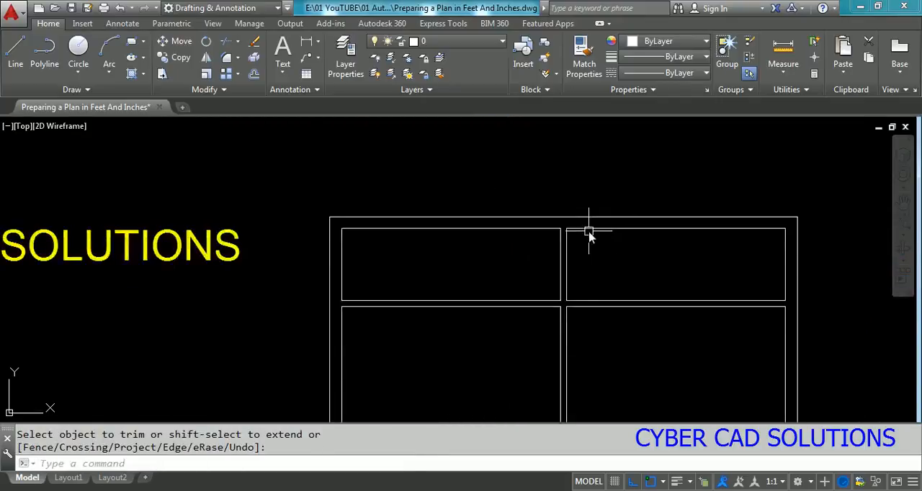
Step: Draw a door jamb line perpendicularly across the wall above the staircase, tracked 9" left of the inner lower right corner
{"action": "scroll", "coordinate": [498, 315], "scroll_direction": "down", "scroll_amount": 5}
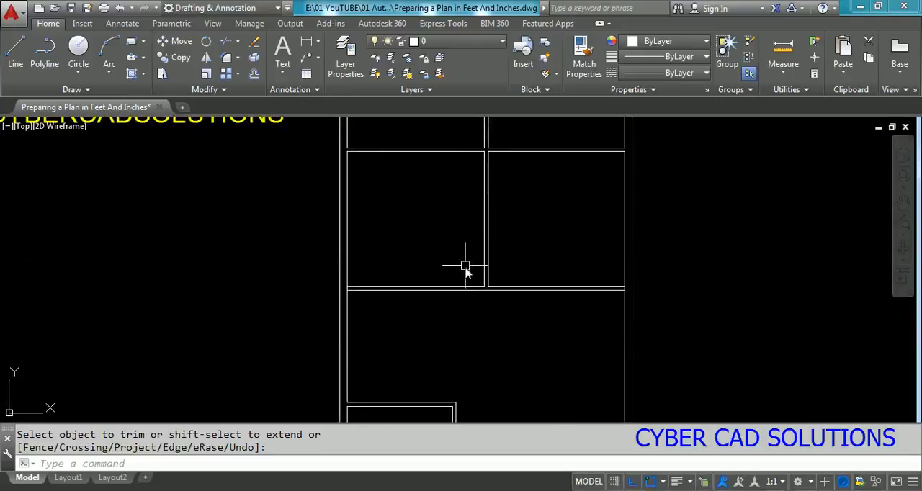
{"action": "scroll", "coordinate": [472, 326], "scroll_direction": "up", "scroll_amount": 2}
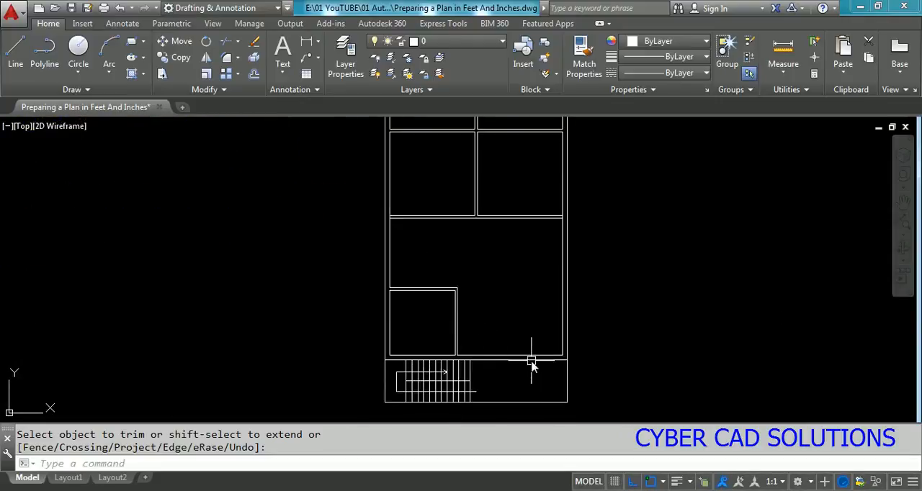
{"action": "scroll", "coordinate": [531, 367], "scroll_direction": "up", "scroll_amount": 5}
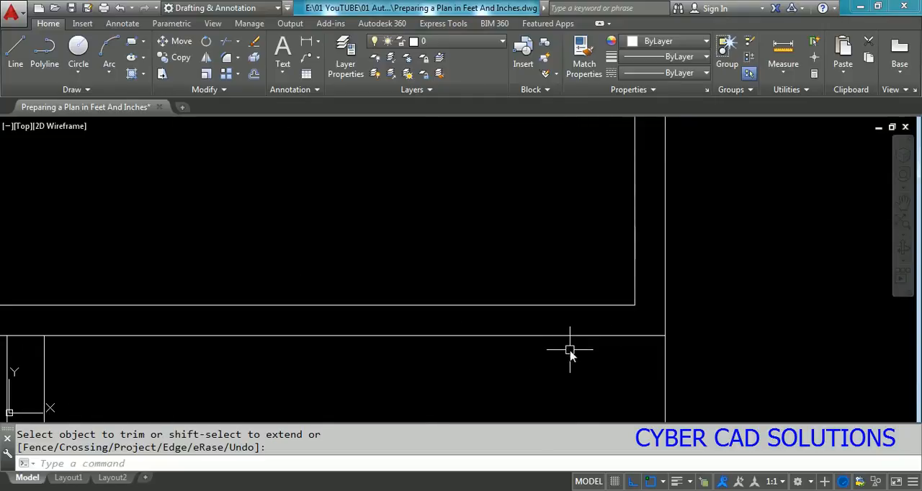
{"action": "key", "text": "Return"}
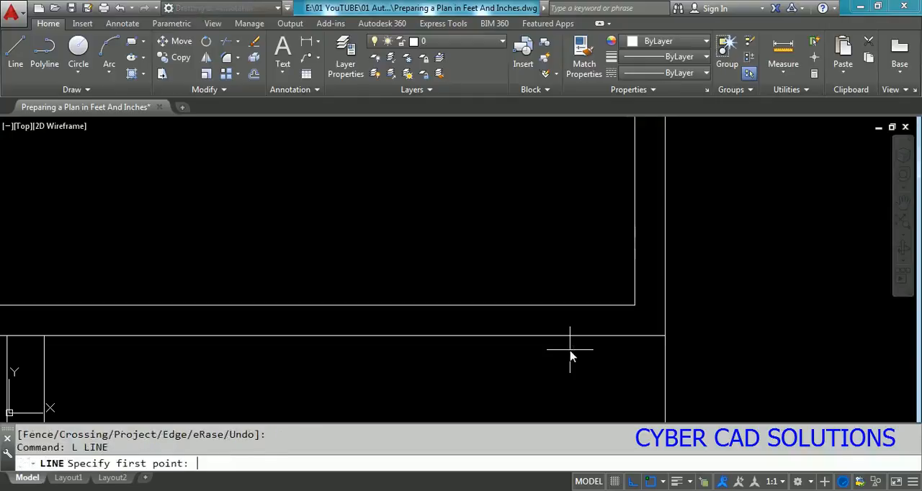
{"action": "type", "text": "TRA"}
{"action": "key", "text": "Return"}
{"action": "left_click", "coordinate": [634, 306]}
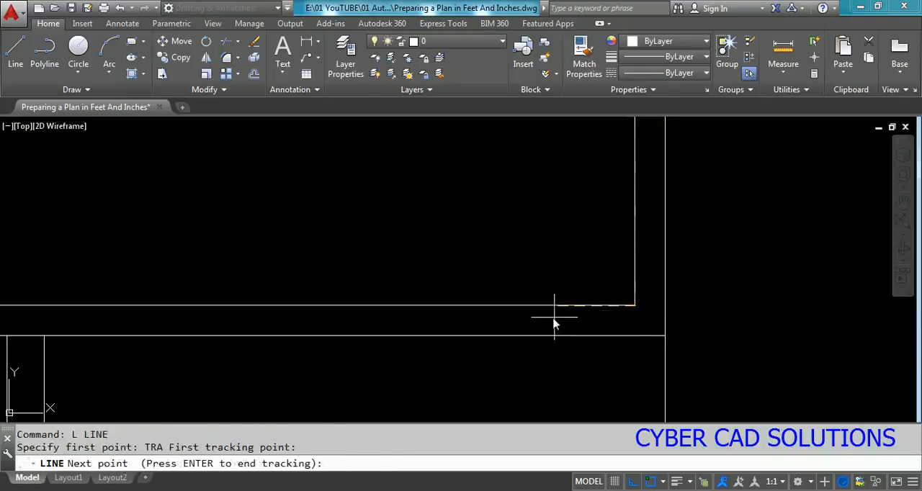
{"action": "type", "text": ".2"}
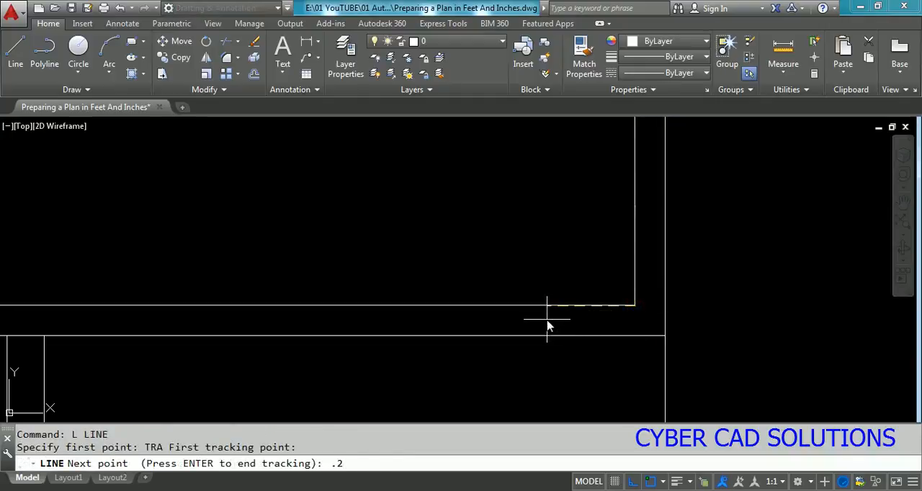
{"action": "key", "text": "BackSpace"}
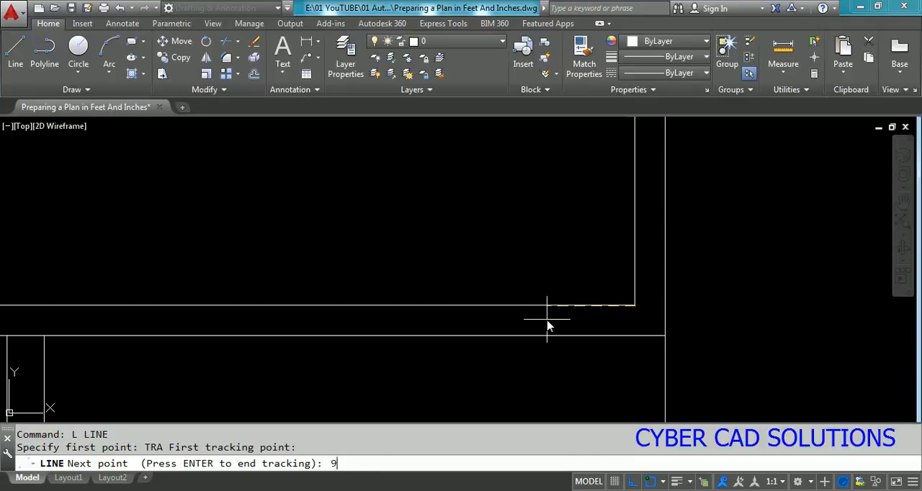
{"action": "type", "text": "9"}
{"action": "key", "text": "Return"}
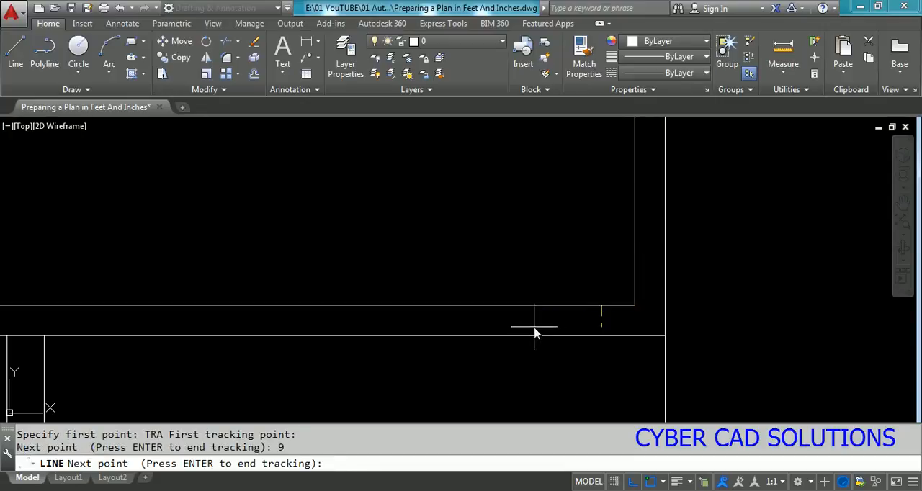
{"action": "key", "text": "Return"}
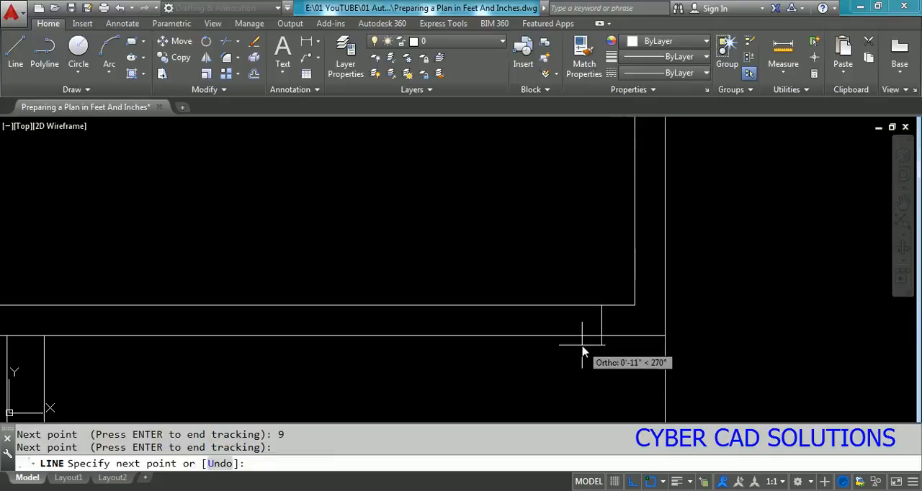
{"action": "type", "text": "R"}
{"action": "key", "text": "Return"}
{"action": "left_click", "coordinate": [608, 336]}
{"action": "key", "text": "Return"}
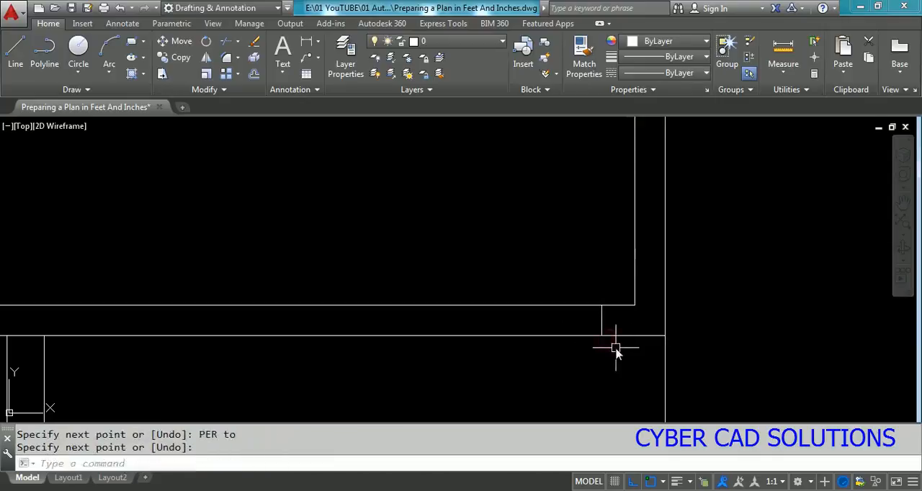
Step: Offset the door jamb line 36" to the left to mark the other side of the opening
{"action": "type", "text": "o"}
{"action": "key", "text": "Return"}
{"action": "key", "text": "Return"}
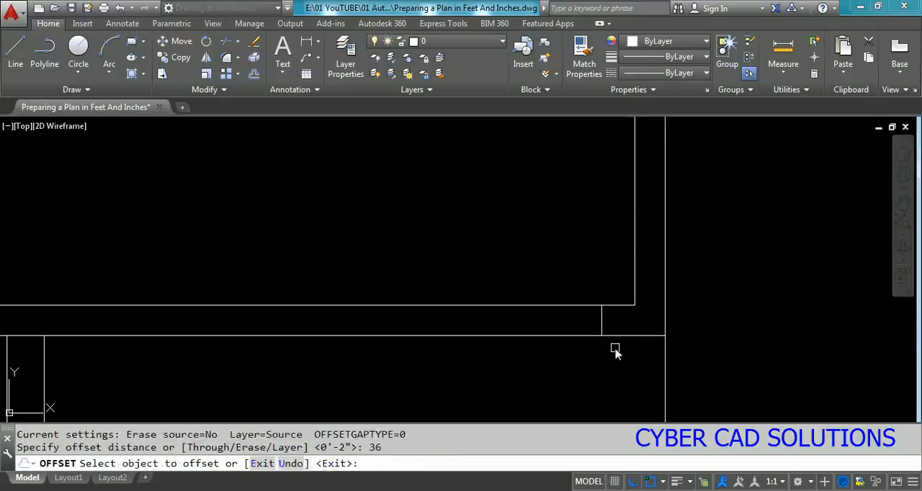
{"action": "left_click", "coordinate": [602, 322]}
{"action": "left_click", "coordinate": [397, 318]}
Step: Trim both wall lines between the two jamb lines to open the doorway
{"action": "key", "text": "Return"}
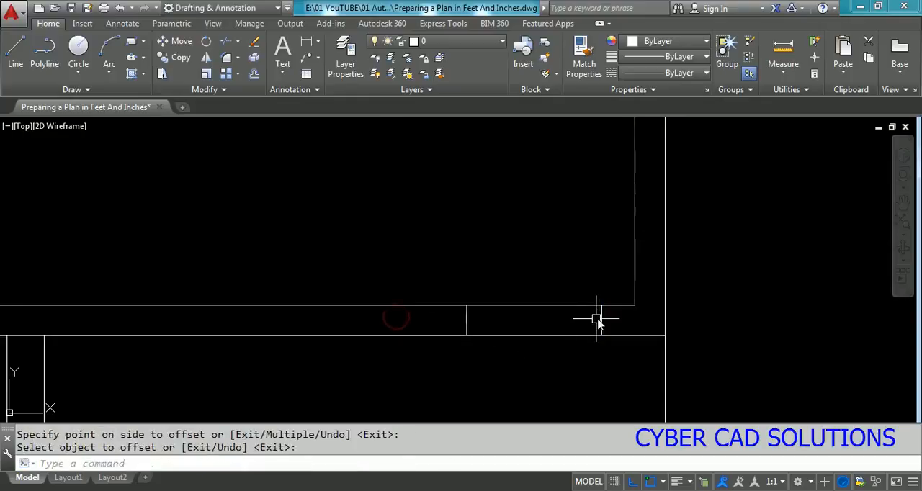
{"action": "type", "text": "tr"}
{"action": "key", "text": "Return"}
{"action": "left_click", "coordinate": [617, 314]}
{"action": "left_click", "coordinate": [469, 331]}
{"action": "key", "text": "Return"}
{"action": "left_click", "coordinate": [558, 295]}
{"action": "left_click", "coordinate": [545, 359]}
{"action": "key", "text": "Return"}
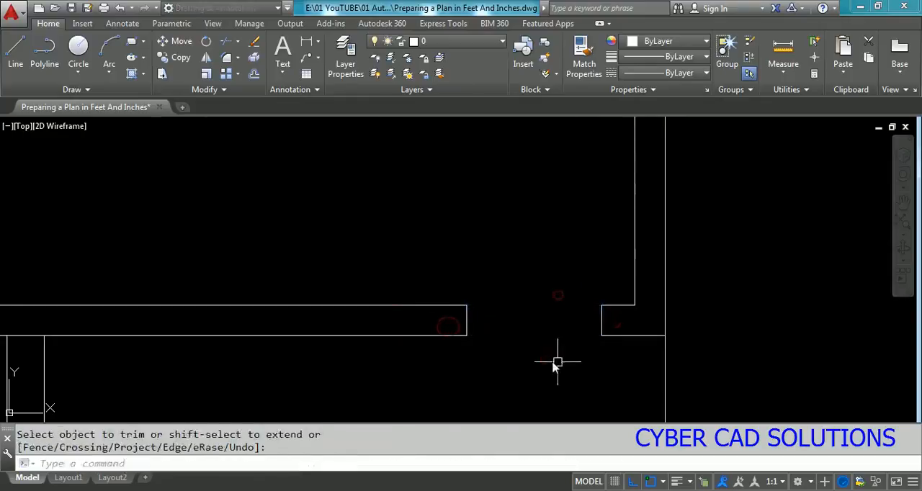
{"action": "scroll", "coordinate": [572, 371], "scroll_direction": "down", "scroll_amount": 4}
{"action": "key", "text": "Escape"}
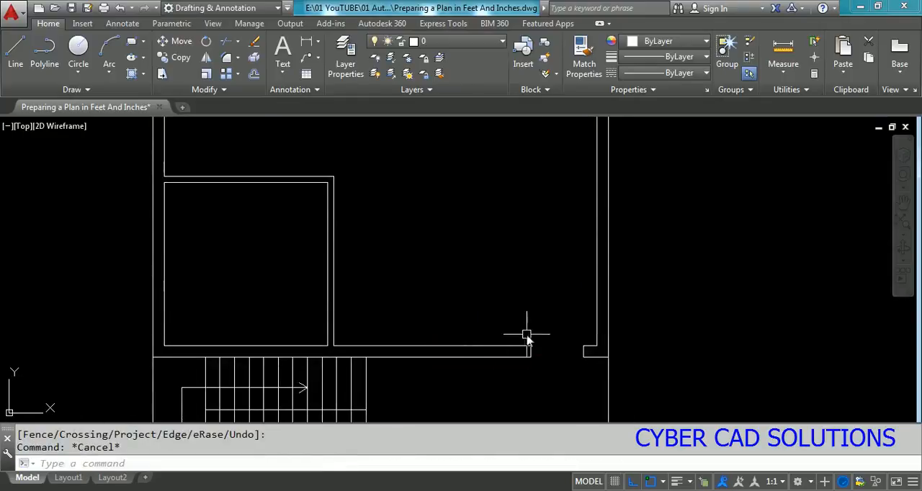
{"action": "scroll", "coordinate": [558, 334], "scroll_direction": "down", "scroll_amount": 2}
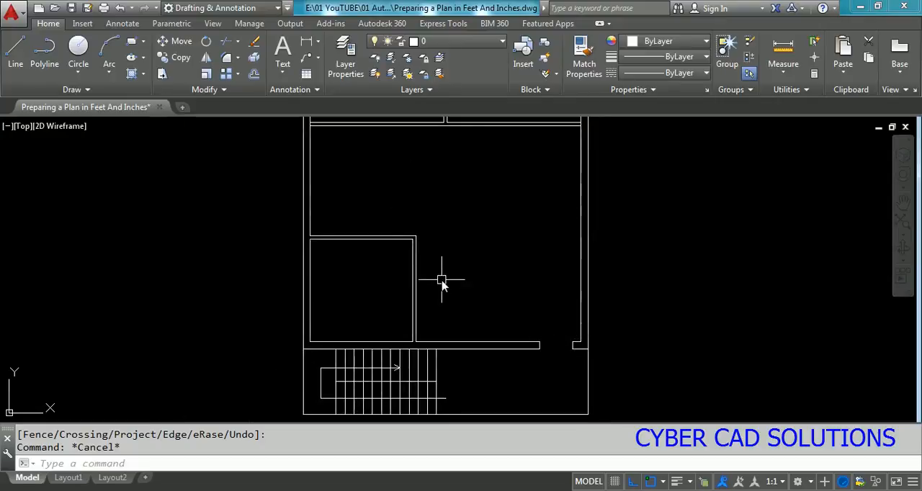
Step: Draw a door jamb line perpendicularly across the small room's upper wall, tracked 9" left of its inner upper right corner
{"action": "scroll", "coordinate": [380, 238], "scroll_direction": "up", "scroll_amount": 6}
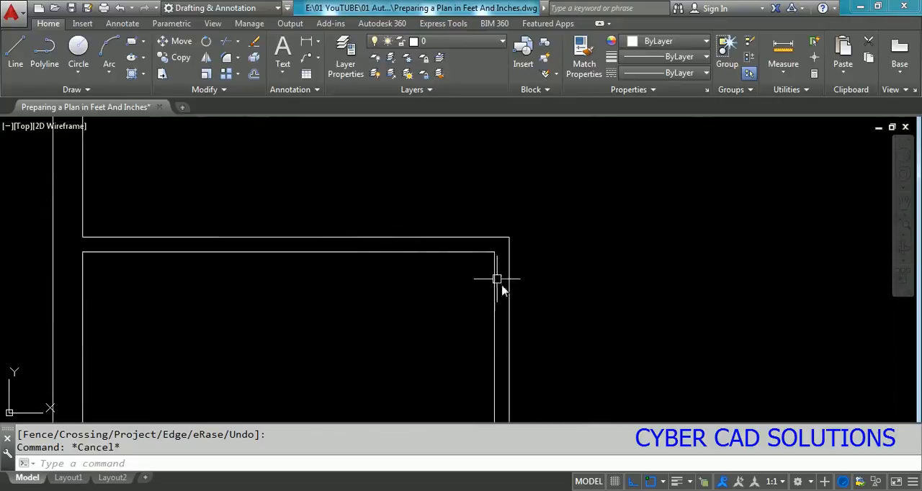
{"action": "middle_click_drag", "start_coordinate": [459, 267], "coordinate": [509, 299]}
{"action": "scroll", "coordinate": [509, 295], "scroll_direction": "up", "scroll_amount": 2}
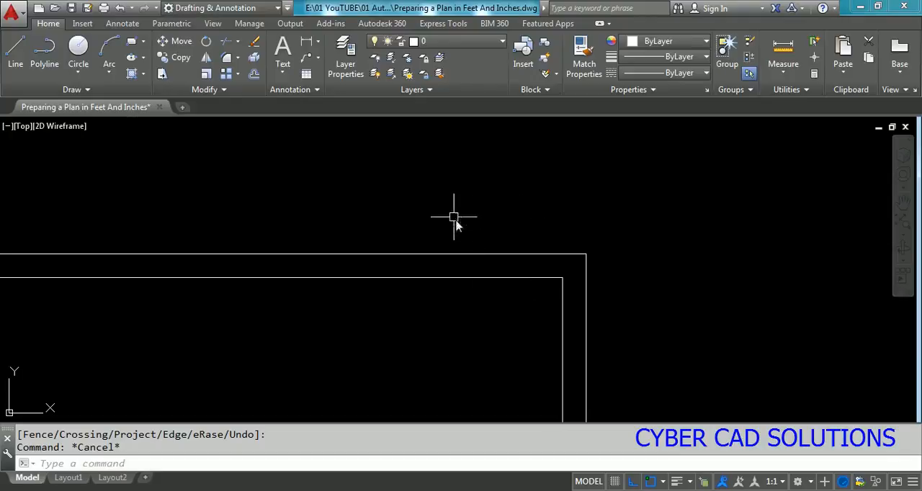
{"action": "scroll", "coordinate": [461, 238], "scroll_direction": "down", "scroll_amount": 5}
{"action": "scroll", "coordinate": [494, 226], "scroll_direction": "up", "scroll_amount": 3}
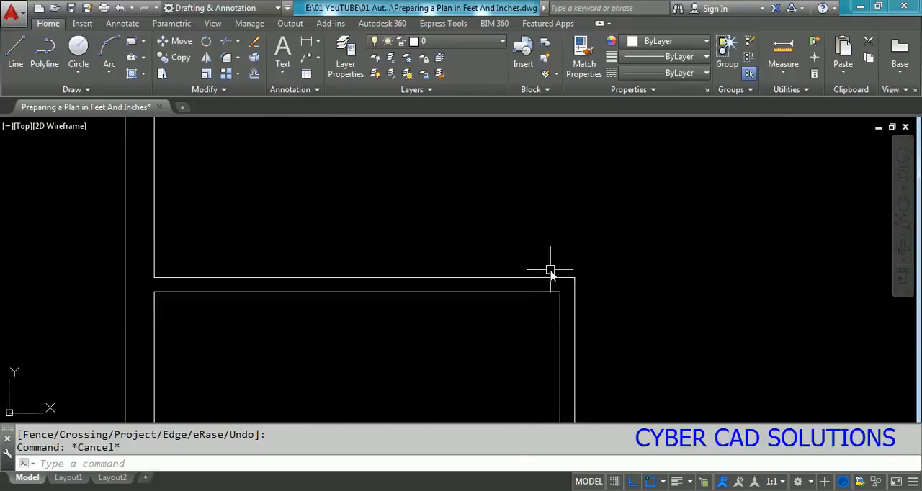
{"action": "type", "text": "L"}
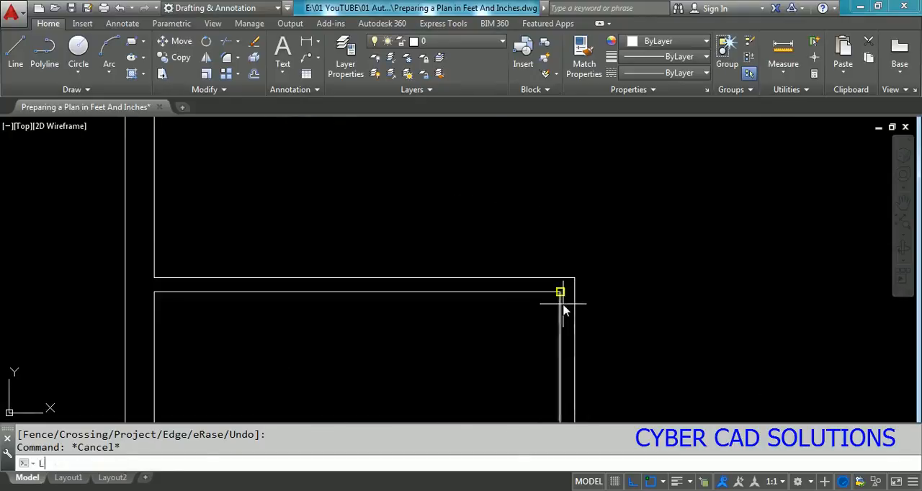
{"action": "key", "text": "Return"}
{"action": "type", "text": "TRA"}
{"action": "key", "text": "Return"}
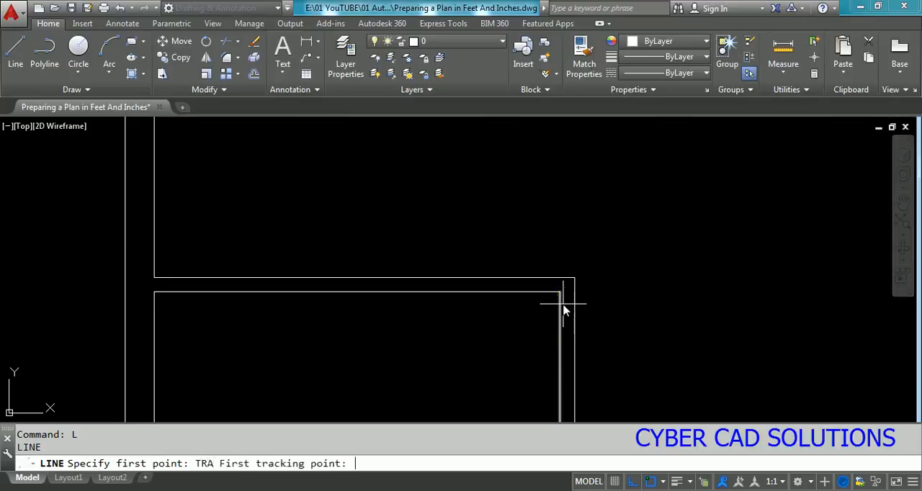
{"action": "left_click", "coordinate": [561, 292]}
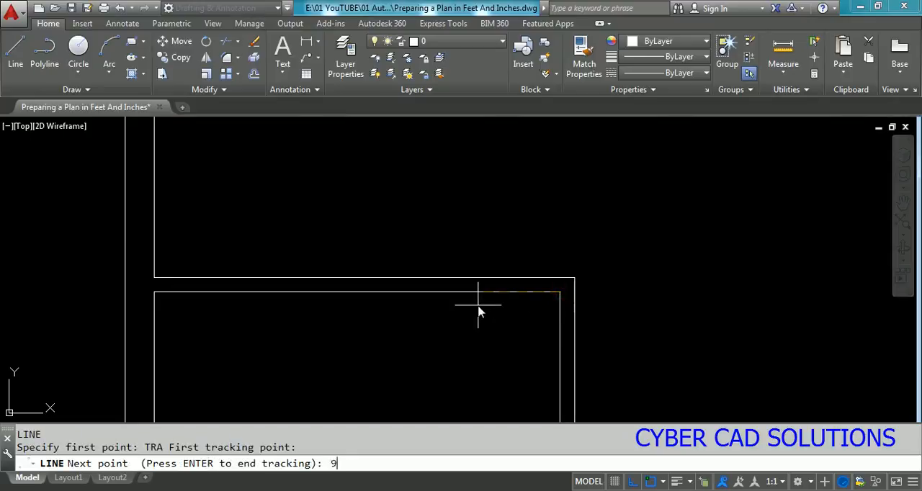
{"action": "key", "text": "Return"}
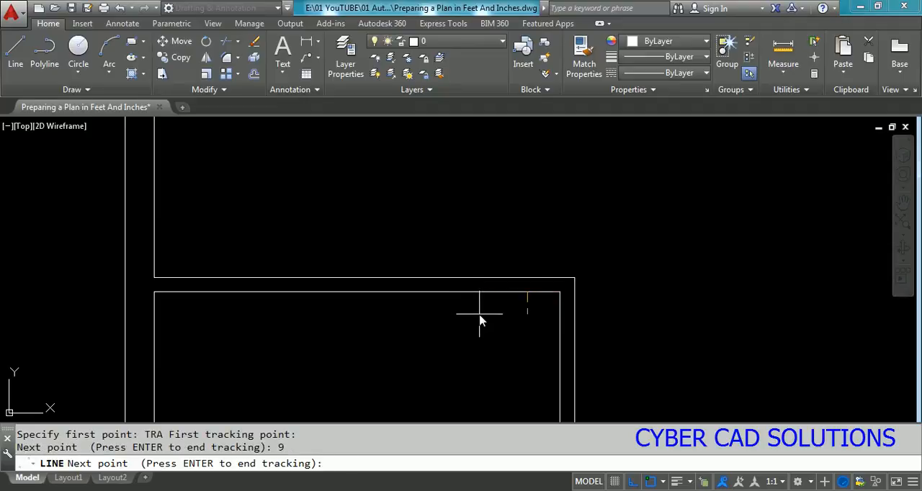
{"action": "key", "text": "Return"}
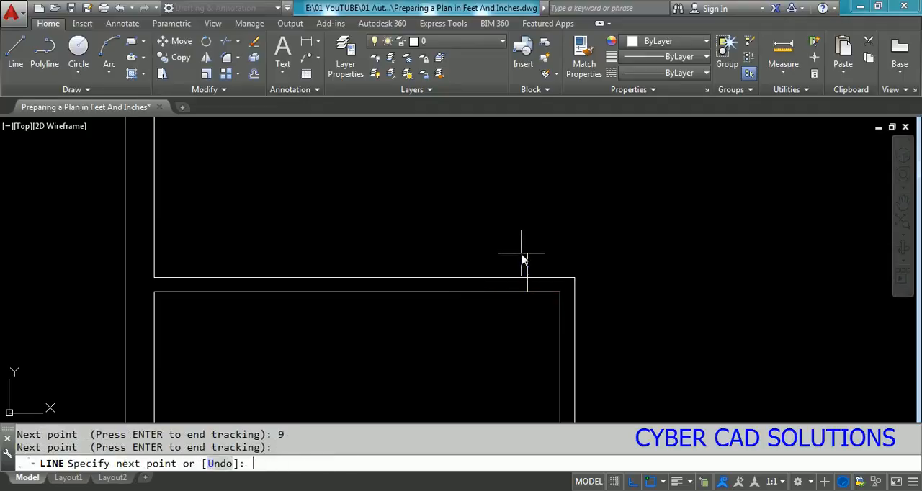
{"action": "type", "text": "PER"}
{"action": "key", "text": "Return"}
{"action": "left_click", "coordinate": [523, 277]}
{"action": "key", "text": "Return"}
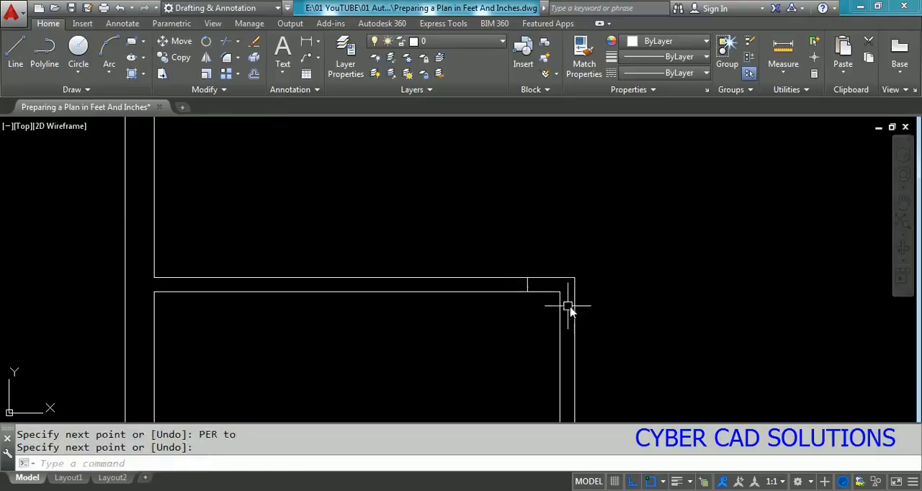
{"action": "scroll", "coordinate": [547, 310], "scroll_direction": "up", "scroll_amount": 2}
{"action": "type", "text": "O"}
{"action": "key", "text": "Return"}
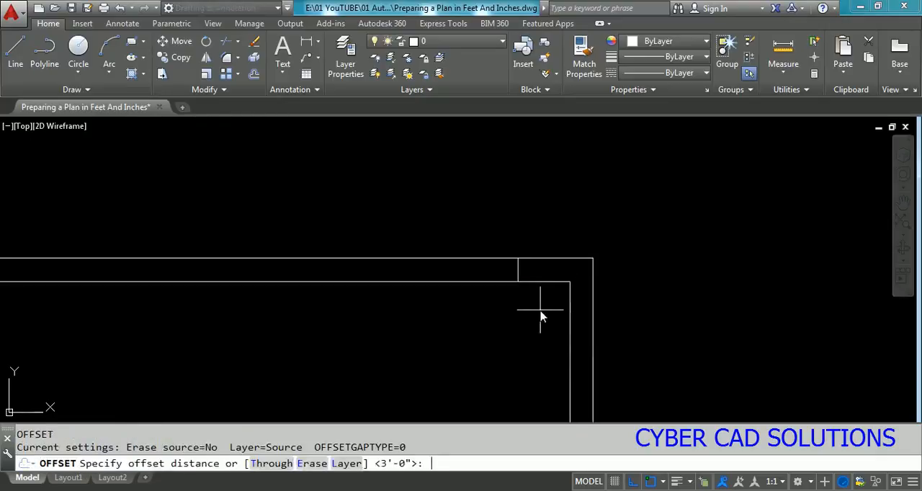
{"action": "type", "text": "1"}
{"action": "key", "text": "Return"}
Step: Offset the jamb line in the small room's upper wall 36" to the left
{"action": "key", "text": "Return"}
{"action": "key", "text": "Return"}
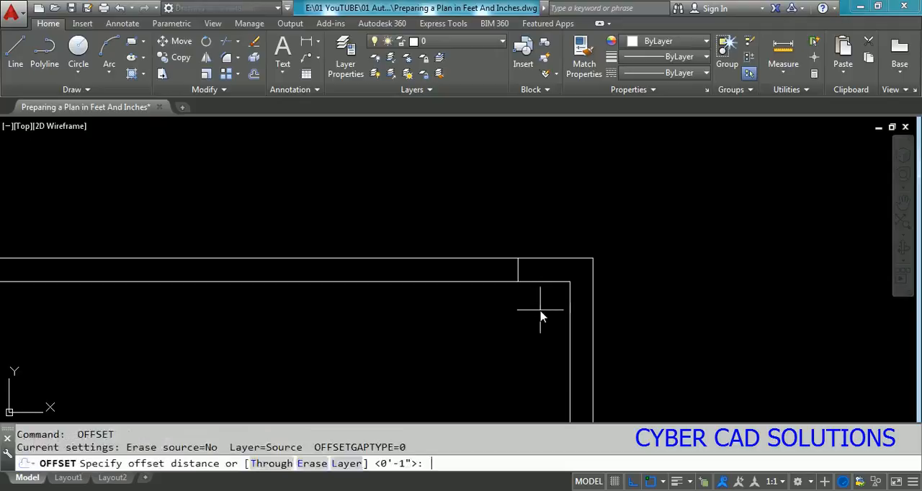
{"action": "type", "text": "36"}
{"action": "key", "text": "Return"}
{"action": "left_click", "coordinate": [519, 268]}
{"action": "left_click", "coordinate": [466, 301]}
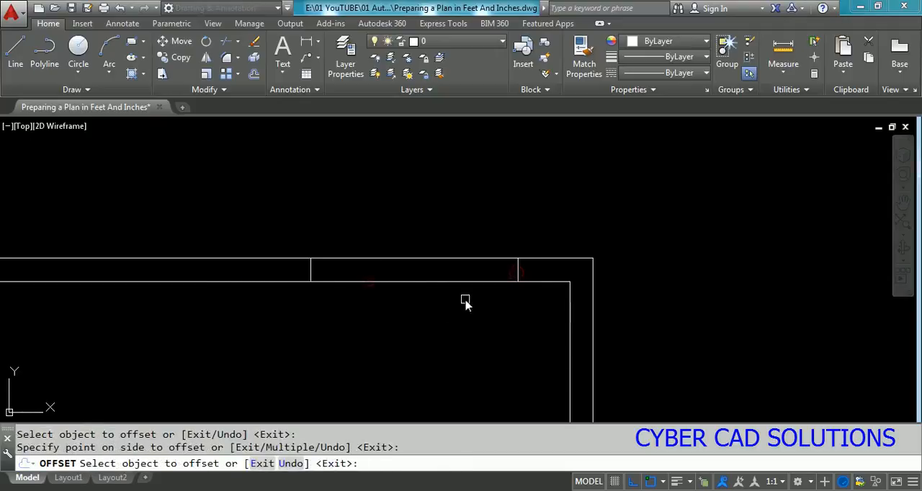
{"action": "key", "text": "Return"}
Step: Trim both lines of the small room's upper wall between the two jamb lines to open the doorway
{"action": "type", "text": "TR"}
{"action": "key", "text": "Return"}
{"action": "left_click", "coordinate": [536, 239]}
{"action": "left_click", "coordinate": [224, 317]}
{"action": "key", "text": "Return"}
{"action": "left_click", "coordinate": [468, 207]}
{"action": "left_click", "coordinate": [424, 306]}
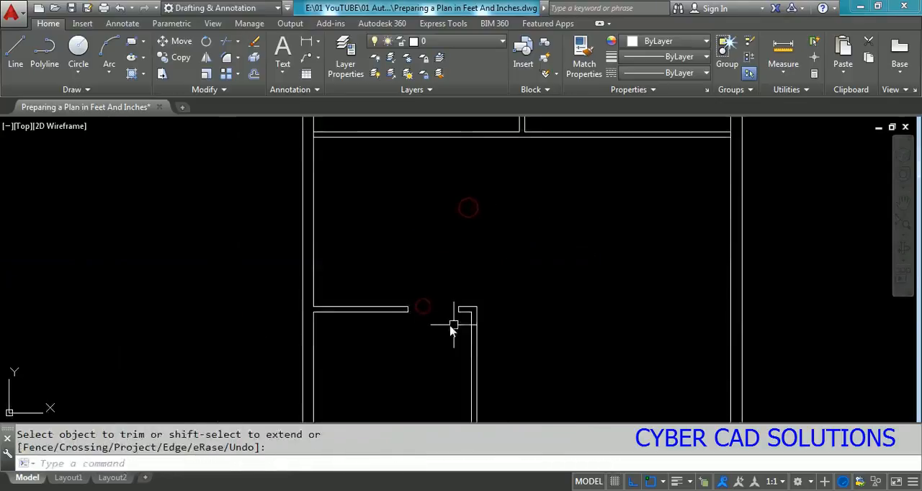
{"action": "key", "text": "Escape"}
Step: Trim the right exterior wall's inner line between the two lines of the horizontal partition below the upper rooms
{"action": "scroll", "coordinate": [454, 281], "scroll_direction": "down", "scroll_amount": 2}
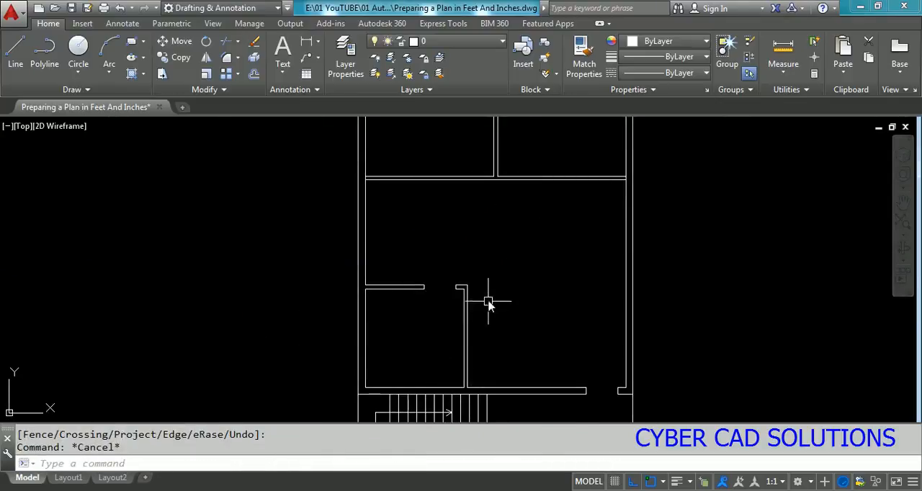
{"action": "middle_click_drag", "start_coordinate": [528, 262], "coordinate": [505, 318]}
{"action": "scroll", "coordinate": [553, 224], "scroll_direction": "up", "scroll_amount": 2}
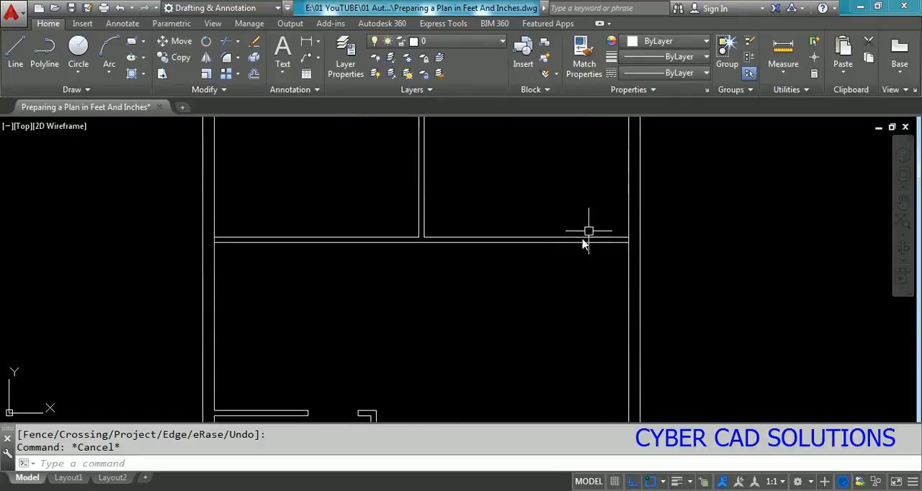
{"action": "scroll", "coordinate": [525, 261], "scroll_direction": "down", "scroll_amount": 2}
{"action": "scroll", "coordinate": [553, 250], "scroll_direction": "up", "scroll_amount": 4}
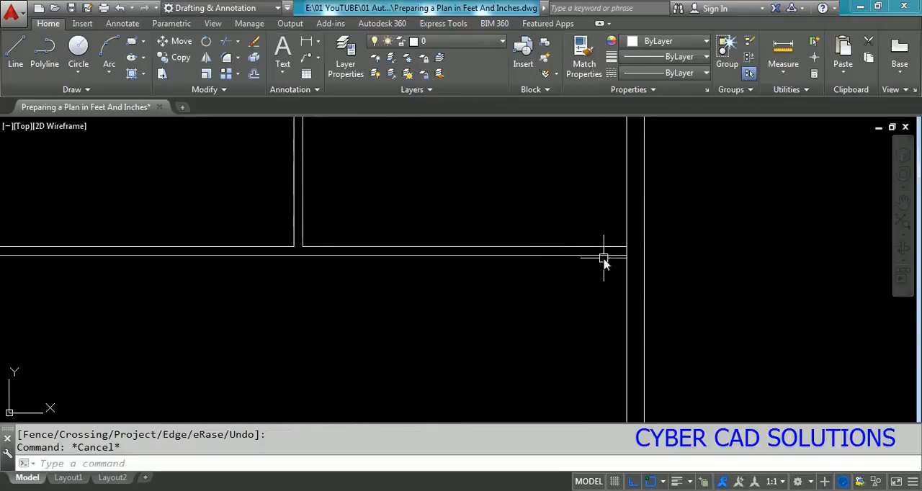
{"action": "type", "text": "TR"}
{"action": "scroll", "coordinate": [616, 264], "scroll_direction": "up", "scroll_amount": 2}
{"action": "key", "text": "Return"}
{"action": "left_click", "coordinate": [613, 215]}
{"action": "left_click", "coordinate": [590, 267]}
{"action": "key", "text": "Return"}
{"action": "scroll", "coordinate": [628, 237], "scroll_direction": "up", "scroll_amount": 3}
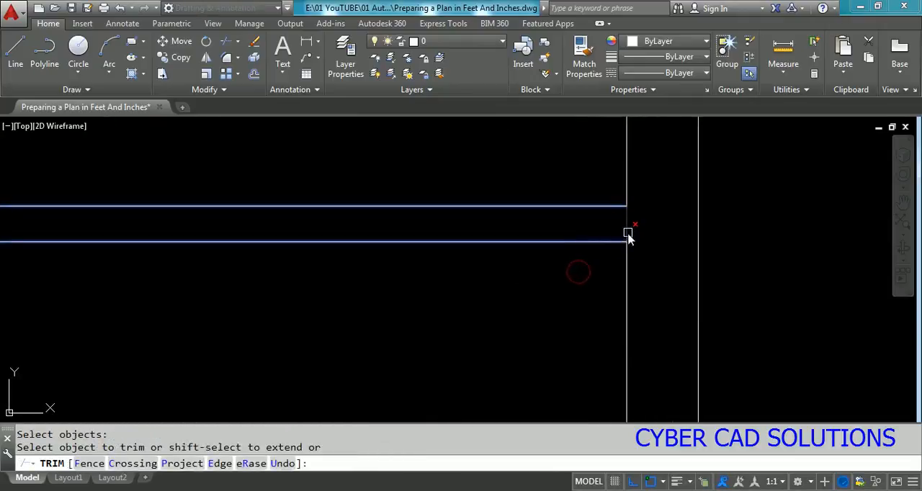
{"action": "scroll", "coordinate": [680, 313], "scroll_direction": "down", "scroll_amount": 3}
Step: Draw a polyline across the horizontal partition's thickness where it meets the right exterior wall
{"action": "type", "text": "pl"}
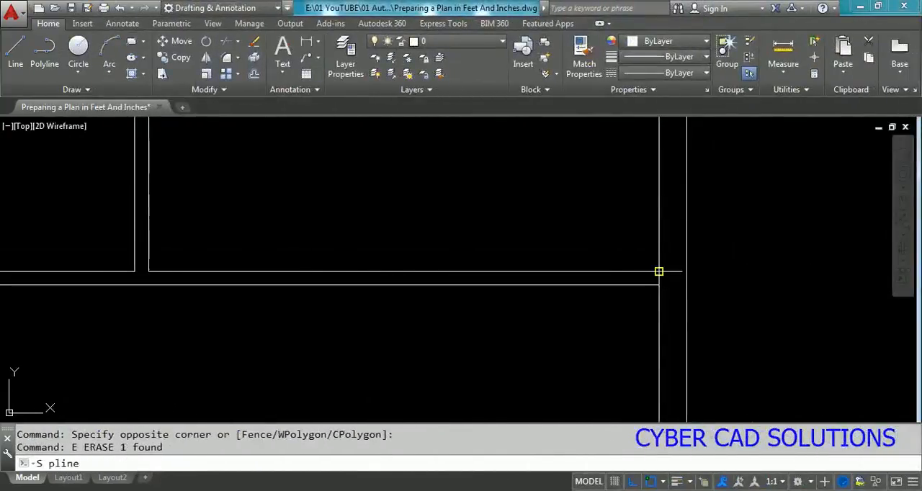
{"action": "key", "text": "Return"}
{"action": "left_click", "coordinate": [659, 272]}
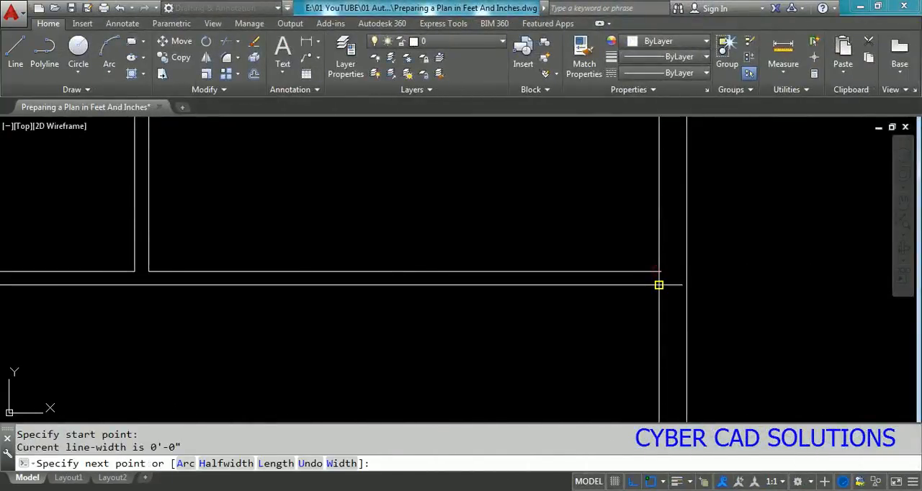
{"action": "left_click", "coordinate": [659, 284]}
{"action": "key", "text": "Return"}
Step: Move the short polyline across the partition 9" to the left to form a door jamb
{"action": "left_click", "coordinate": [658, 286]}
{"action": "left_click", "coordinate": [697, 307]}
{"action": "type", "text": "m"}
{"action": "key", "text": "Return"}
{"action": "left_click", "coordinate": [800, 311]}
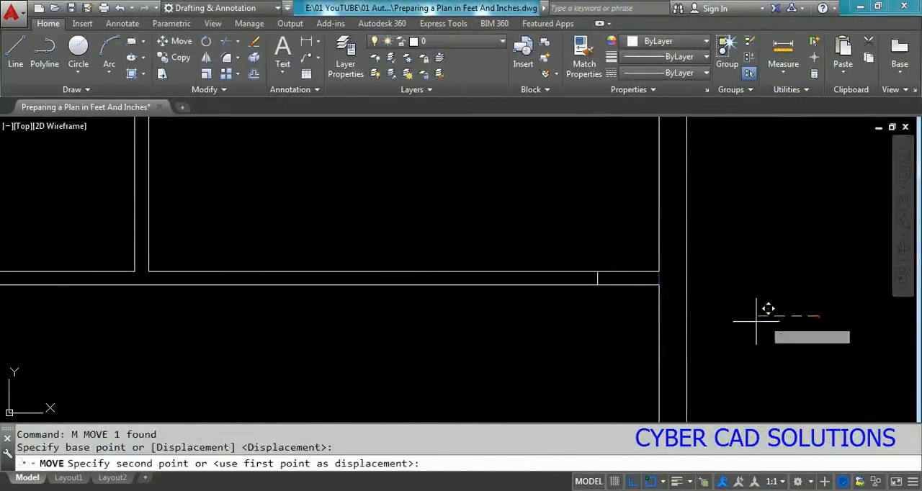
{"action": "type", "text": "9"}
{"action": "key", "text": "Return"}
{"action": "left_click", "coordinate": [602, 246]}
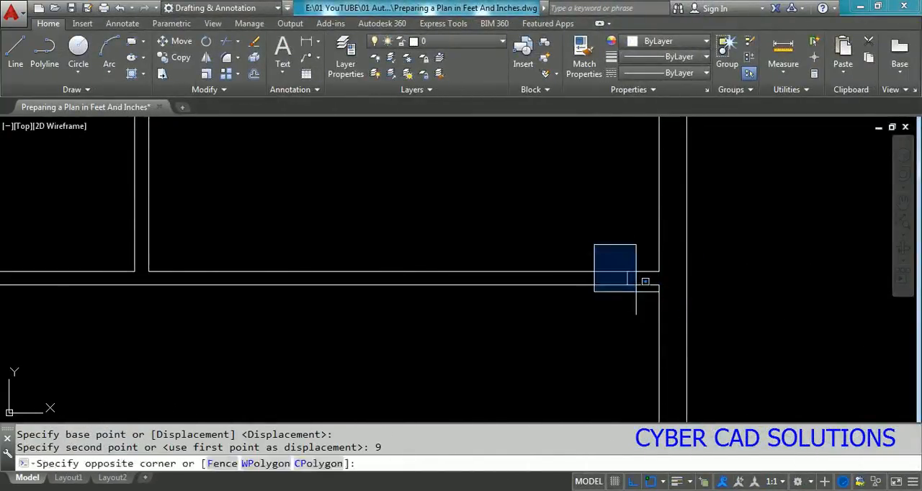
{"action": "left_click", "coordinate": [634, 294]}
{"action": "type", "text": "co"}
{"action": "key", "text": "Return"}
{"action": "left_click", "coordinate": [633, 322]}
{"action": "type", "text": "1"}
{"action": "key", "text": "Return"}
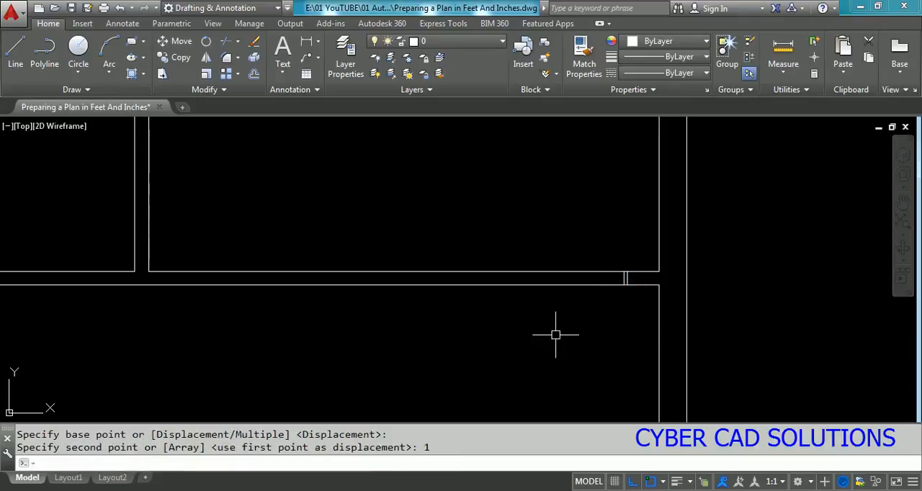
{"action": "type", "text": "u"}
{"action": "key", "text": "Return"}
{"action": "key", "text": "Escape"}
Step: Copy the jamb line near the right exterior wall 36" to the left
{"action": "type", "text": "c"}
{"action": "key", "text": "Return"}
{"action": "left_click", "coordinate": [608, 257]}
{"action": "left_click", "coordinate": [648, 297]}
{"action": "key", "text": "Return"}
{"action": "left_click", "coordinate": [620, 321]}
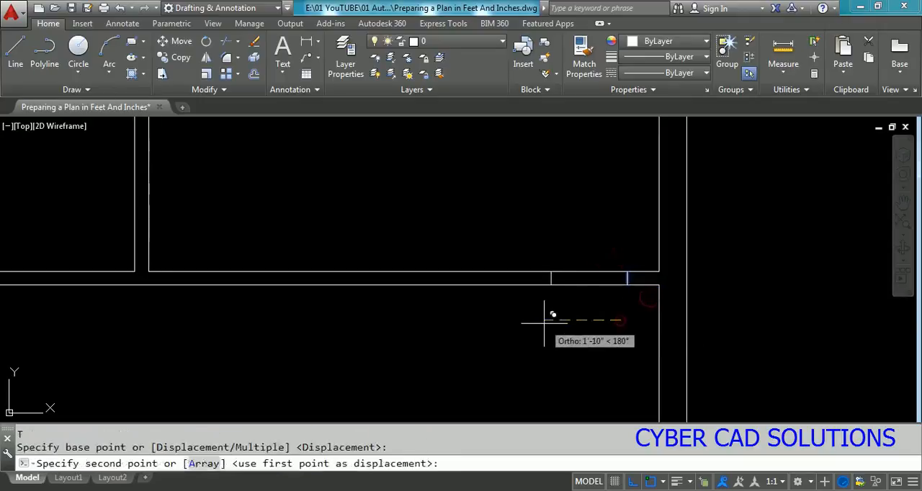
{"action": "type", "text": "36"}
{"action": "key", "text": "Return"}
{"action": "key", "text": "Escape"}
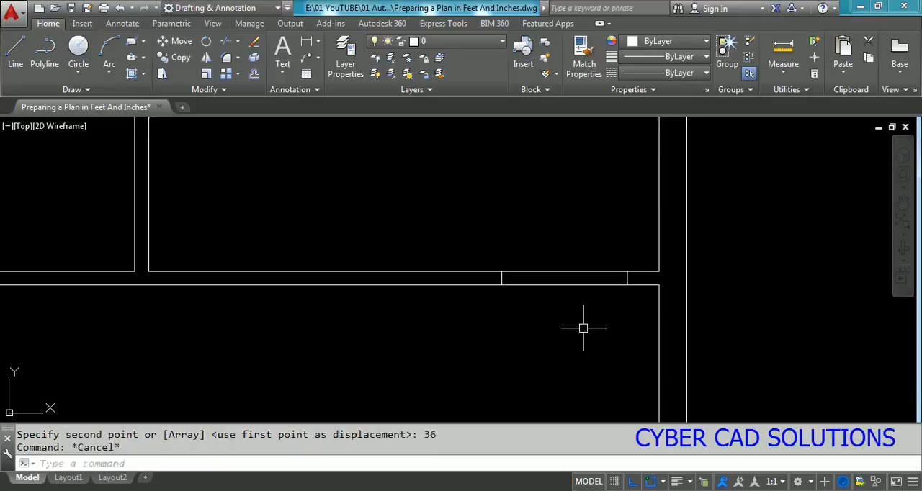
Step: Trim both partition lines between the right room's two jamb lines to open the doorway
{"action": "scroll", "coordinate": [628, 316], "scroll_direction": "down", "scroll_amount": 2}
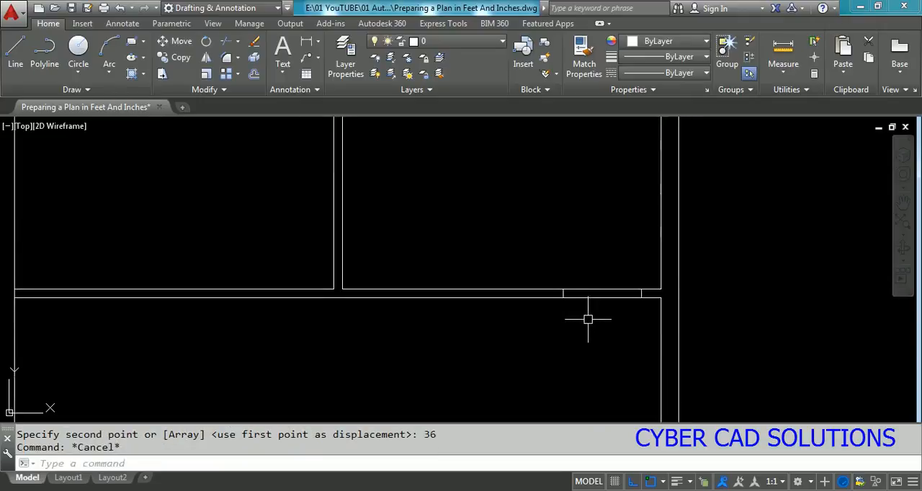
{"action": "type", "text": "tr"}
{"action": "key", "text": "Return"}
{"action": "left_click", "coordinate": [716, 259]}
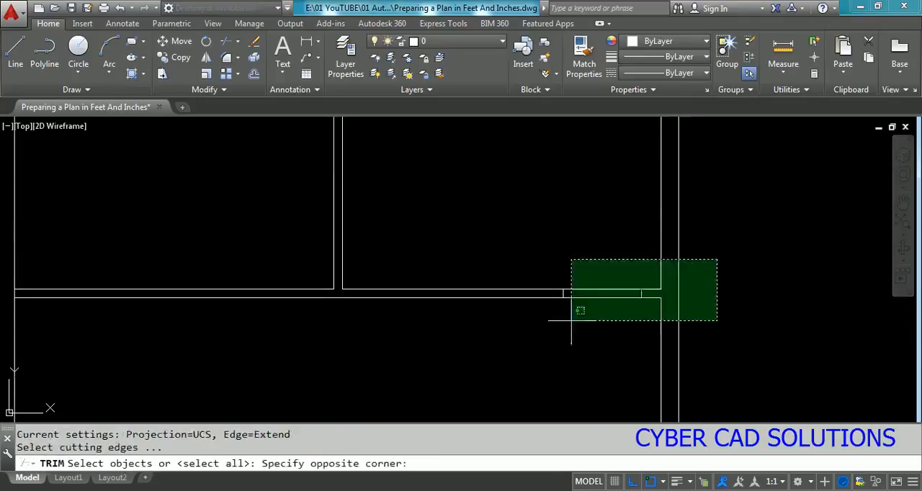
{"action": "left_click", "coordinate": [504, 339]}
{"action": "key", "text": "Return"}
{"action": "left_click", "coordinate": [606, 274]}
{"action": "left_click", "coordinate": [587, 322]}
{"action": "key", "text": "Escape"}
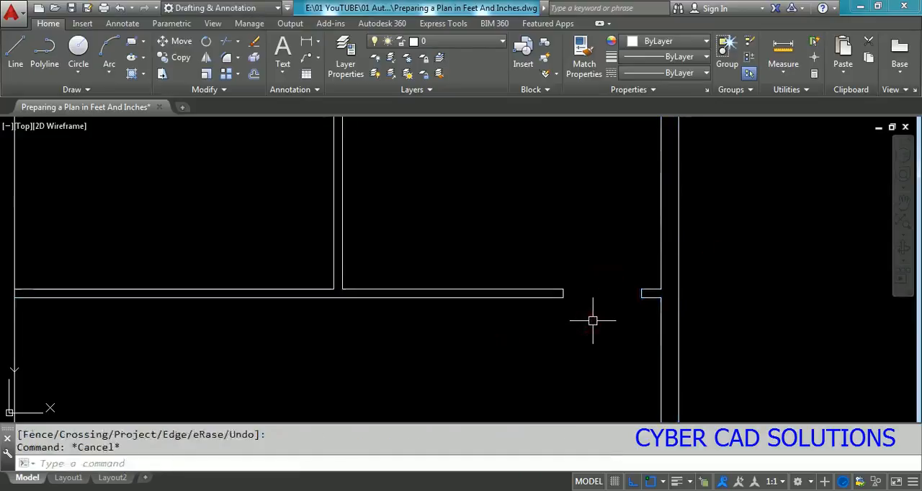
Step: Copy the right room's two jamb lines to the left room, from the exterior wall corner to the vertical partition's corner
{"action": "type", "text": "CO"}
{"action": "key", "text": "Return"}
{"action": "left_click", "coordinate": [545, 272]}
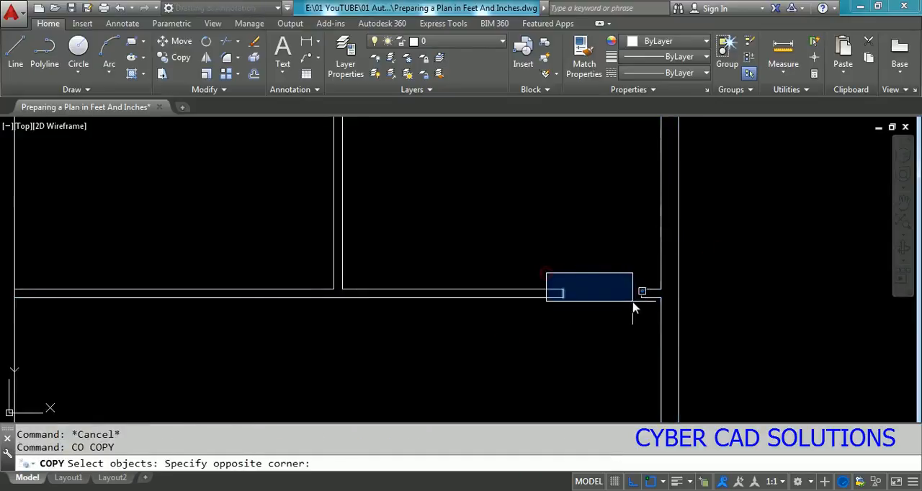
{"action": "left_click", "coordinate": [634, 305]}
{"action": "key", "text": "Return"}
{"action": "left_click", "coordinate": [661, 291]}
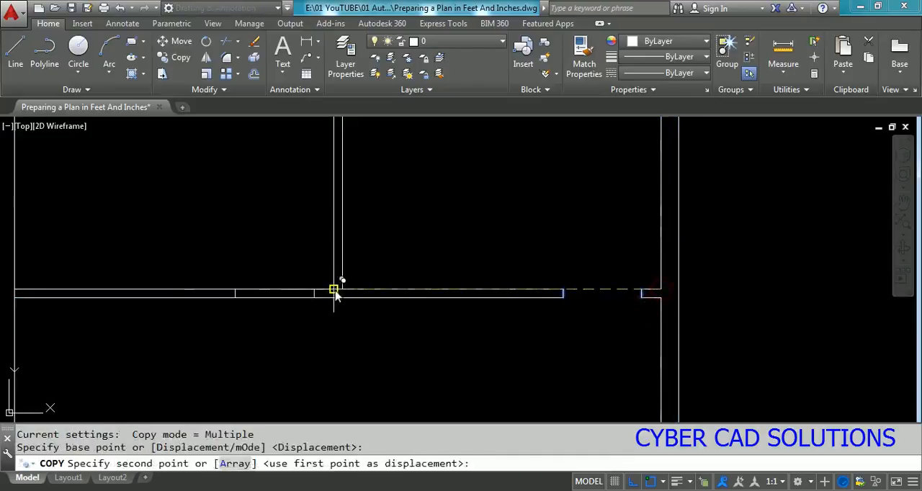
{"action": "left_click", "coordinate": [336, 292]}
{"action": "key", "text": "Return"}
Step: Trim both partition lines between the left room's two jamb lines to open the doorway
{"action": "type", "text": "TR"}
{"action": "left_click", "coordinate": [346, 312]}
{"action": "key", "text": "Return"}
{"action": "key", "text": "Return"}
{"action": "left_click", "coordinate": [303, 251]}
{"action": "left_click", "coordinate": [254, 306]}
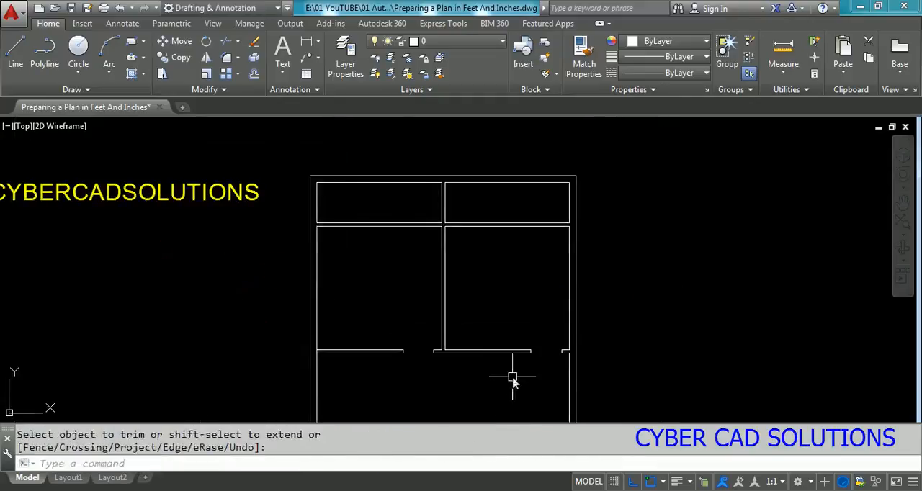
{"action": "scroll", "coordinate": [443, 375], "scroll_direction": "up", "scroll_amount": 2}
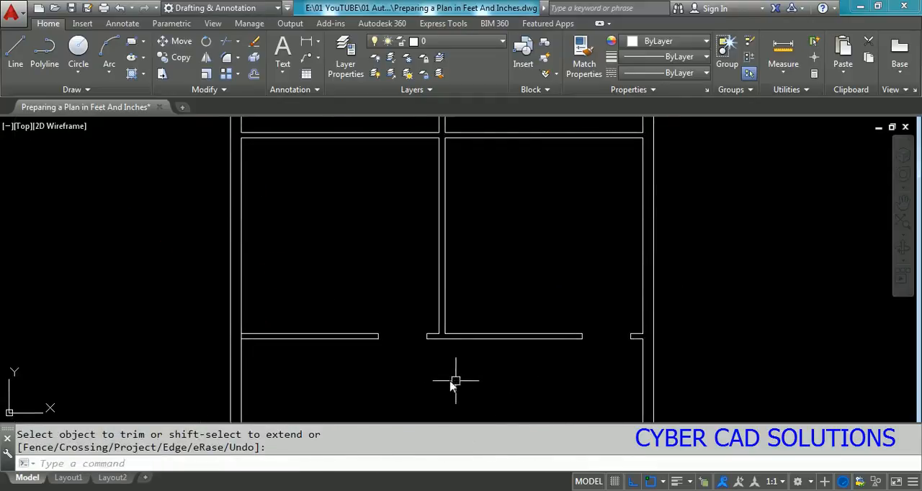
{"action": "scroll", "coordinate": [464, 375], "scroll_direction": "down", "scroll_amount": 2}
{"action": "scroll", "coordinate": [457, 325], "scroll_direction": "up", "scroll_amount": 2}
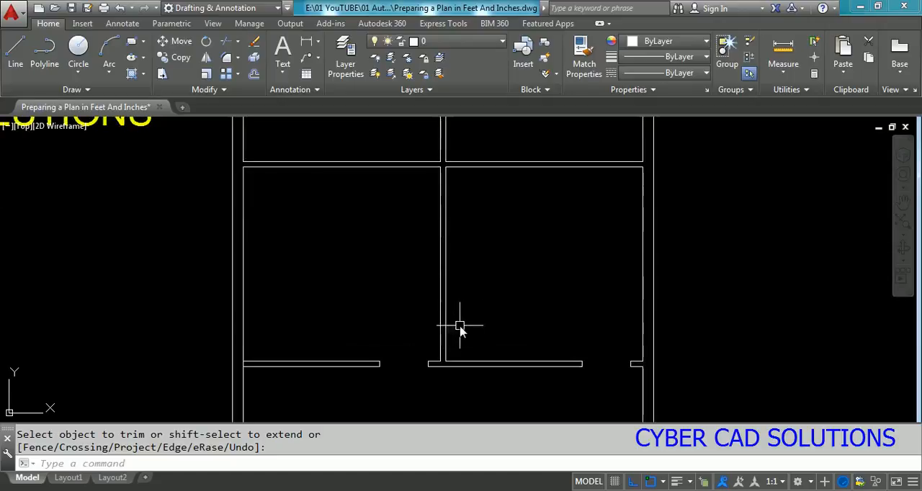
Step: Copy all four jamb lines of the two room doorways up onto the next horizontal partition, based on the right wall corner
{"action": "type", "text": "c"}
{"action": "key", "text": "Return"}
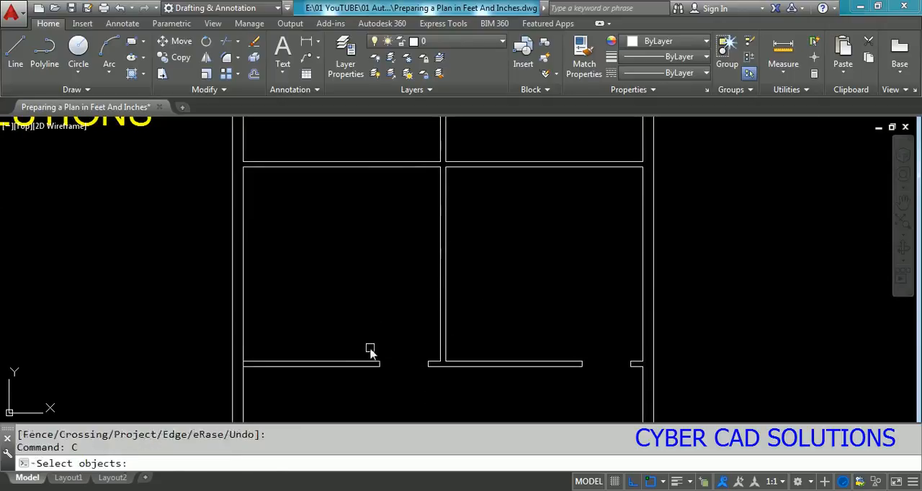
{"action": "left_click", "coordinate": [371, 354]}
{"action": "left_click", "coordinate": [430, 375]}
{"action": "left_click", "coordinate": [555, 347]}
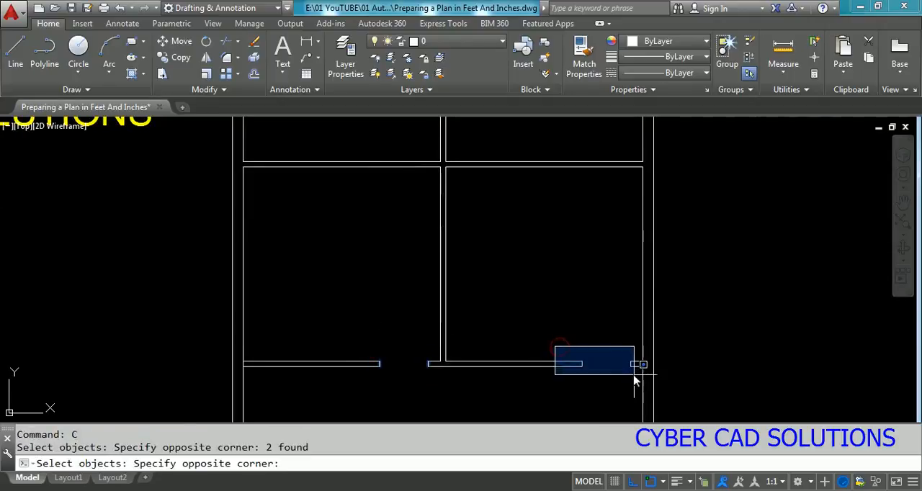
{"action": "left_click", "coordinate": [634, 376]}
{"action": "key", "text": "Return"}
{"action": "left_click", "coordinate": [642, 363]}
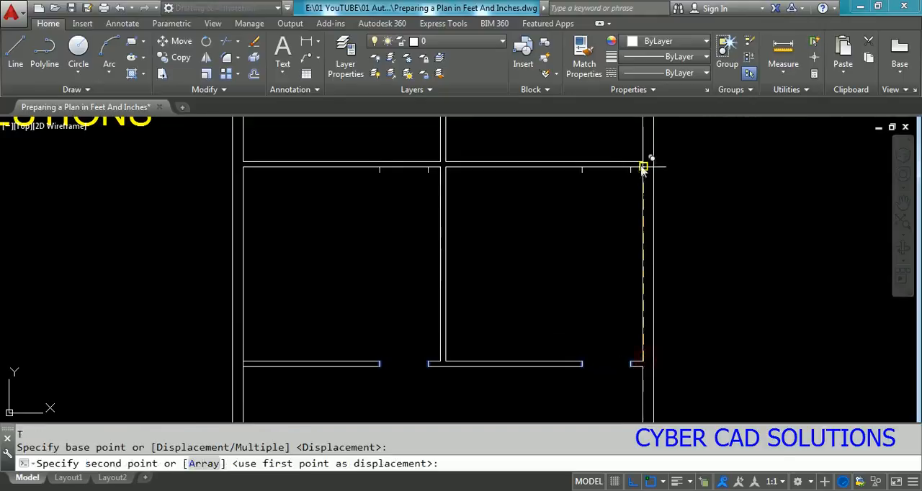
{"action": "left_click", "coordinate": [643, 162]}
{"action": "key", "text": "Escape"}
{"action": "scroll", "coordinate": [677, 259], "scroll_direction": "down", "scroll_amount": 2}
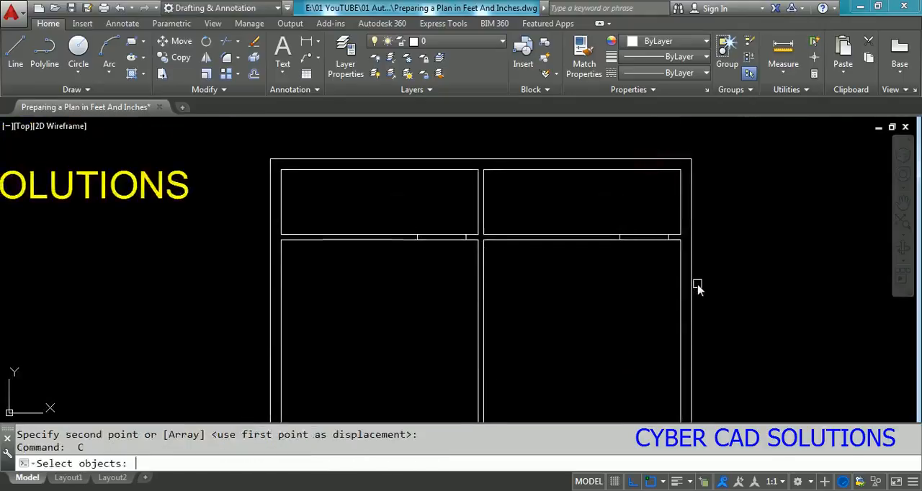
Step: Trim both lines of the uppermost horizontal partition between the jamb lines to open the left and right doorways
{"action": "type", "text": "tr"}
{"action": "key", "text": "Return"}
{"action": "left_click", "coordinate": [720, 204]}
{"action": "left_click", "coordinate": [334, 298]}
{"action": "key", "text": "Return"}
{"action": "left_click", "coordinate": [442, 220]}
{"action": "left_click", "coordinate": [431, 257]}
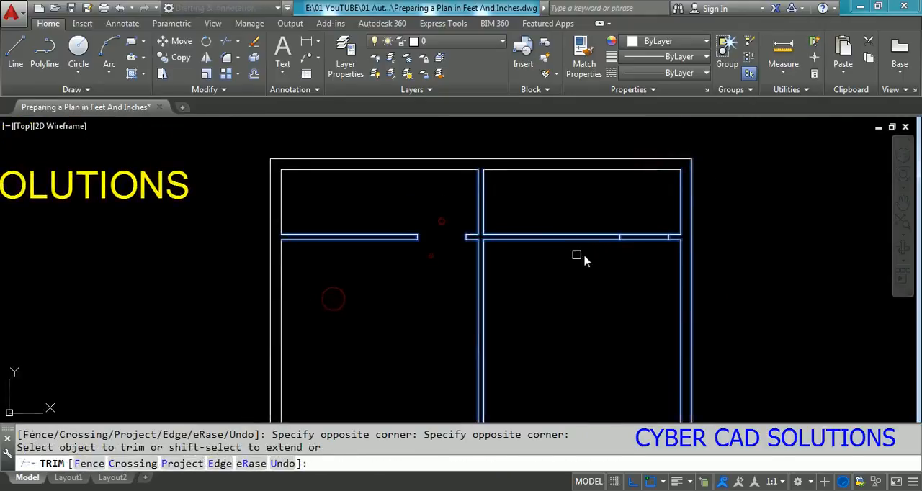
{"action": "left_click", "coordinate": [653, 253]}
{"action": "left_click", "coordinate": [642, 219]}
{"action": "scroll", "coordinate": [519, 220], "scroll_direction": "down", "scroll_amount": 3}
{"action": "key", "text": "Escape"}
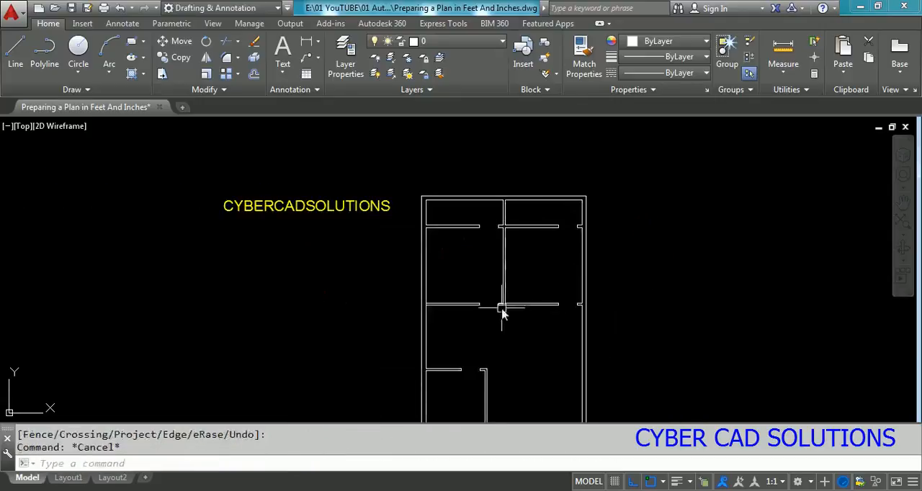
Step: Draw a perpendicular line across the front exterior wall from the midpoint of its inner line between the vertical partition and the entrance
{"action": "middle_click_drag", "start_coordinate": [502, 312], "coordinate": [531, 241]}
{"action": "middle_click_drag", "start_coordinate": [580, 358], "coordinate": [583, 367]}
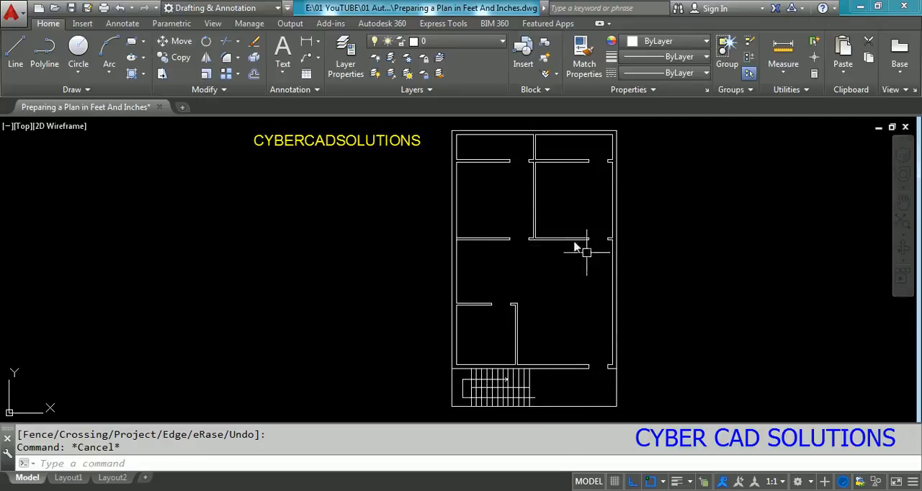
{"action": "mouse_move", "coordinate": [617, 277]}
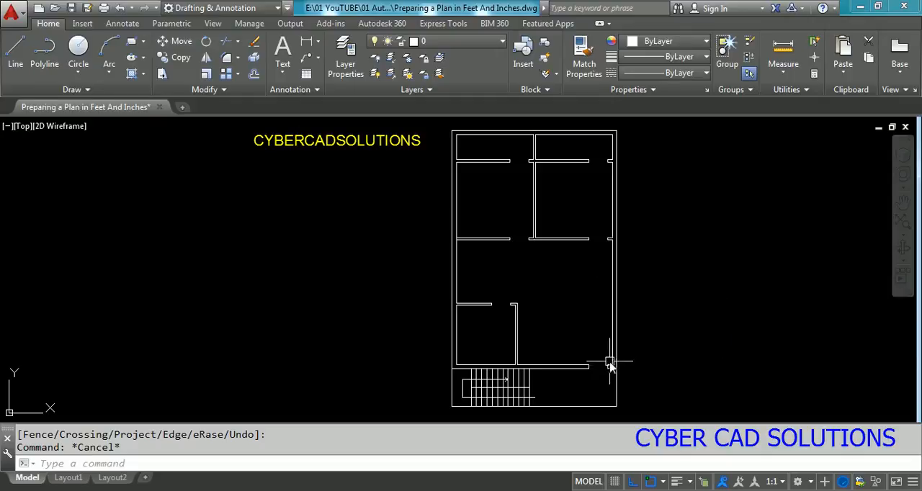
{"action": "scroll", "coordinate": [568, 367], "scroll_direction": "up", "scroll_amount": 5}
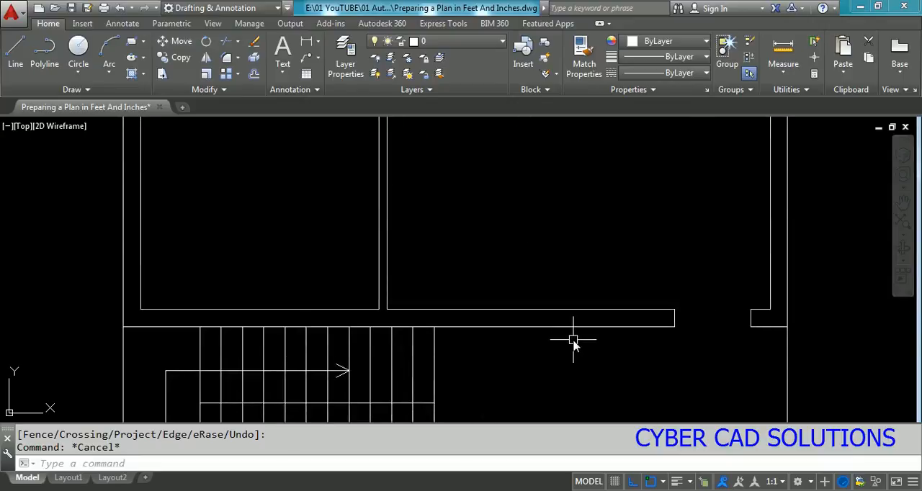
{"action": "type", "text": "l"}
{"action": "key", "text": "Return"}
{"action": "left_click", "coordinate": [569, 312]}
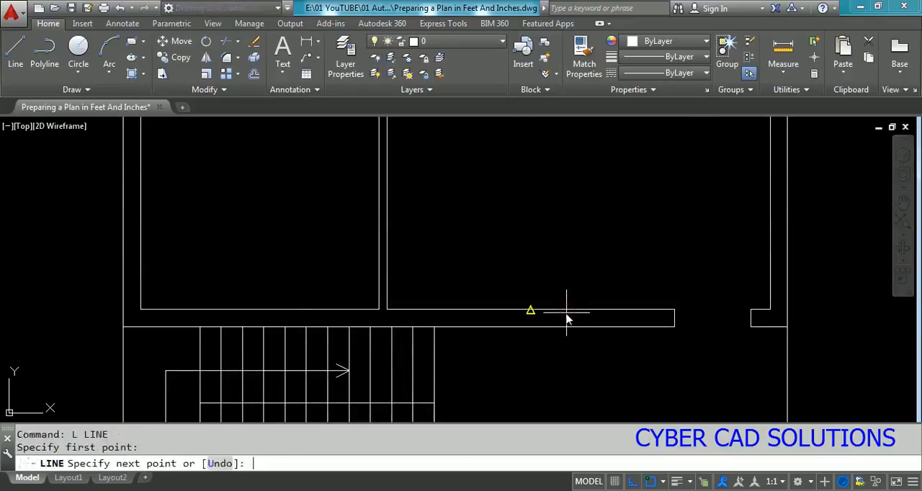
{"action": "type", "text": "per"}
{"action": "key", "text": "Return"}
{"action": "left_click", "coordinate": [548, 323]}
{"action": "key", "text": "Return"}
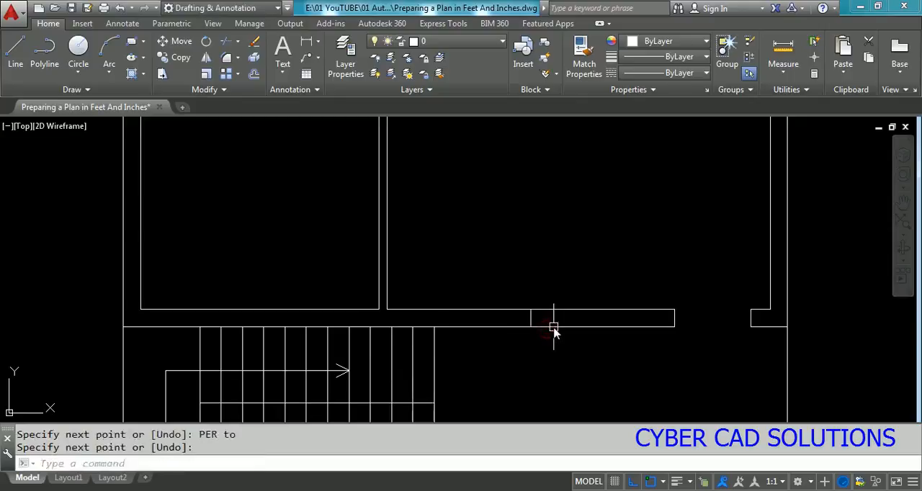
Step: Offset the new cross line in the front wall by 24" to both sides to mark the window's edges
{"action": "type", "text": "o"}
{"action": "key", "text": "Return"}
{"action": "type", "text": "24"}
{"action": "key", "text": "Return"}
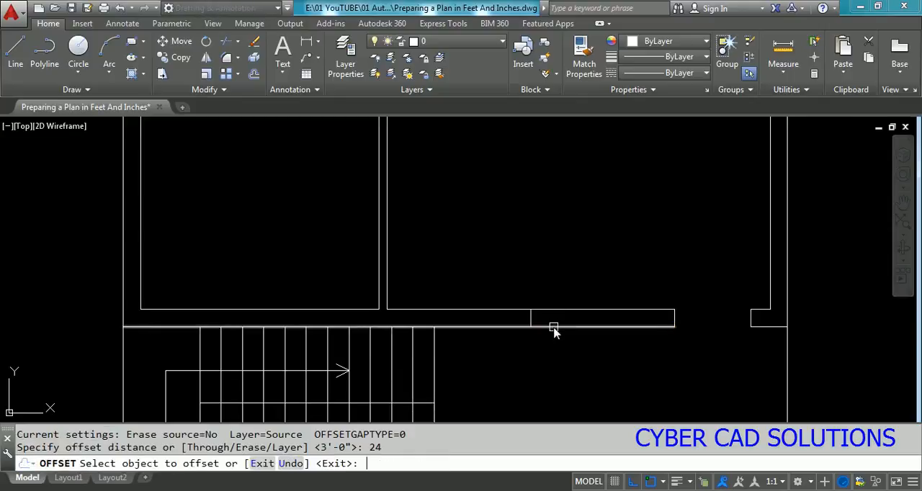
{"action": "left_click", "coordinate": [530, 317]}
{"action": "left_click", "coordinate": [459, 283]}
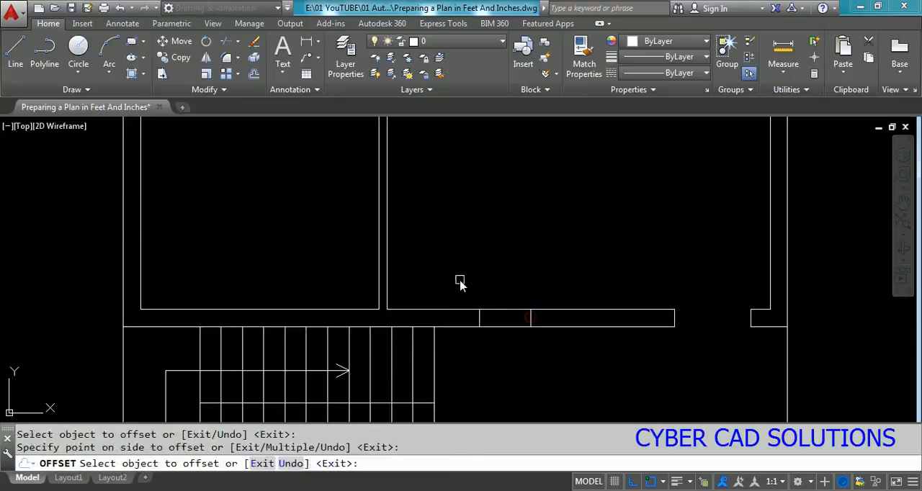
{"action": "left_click", "coordinate": [530, 317]}
{"action": "left_click", "coordinate": [637, 371]}
{"action": "key", "text": "Return"}
Step: Erase the middle cross line and join the midpoints of the two window edges in the front wall with a polyline
{"action": "left_click", "coordinate": [530, 319]}
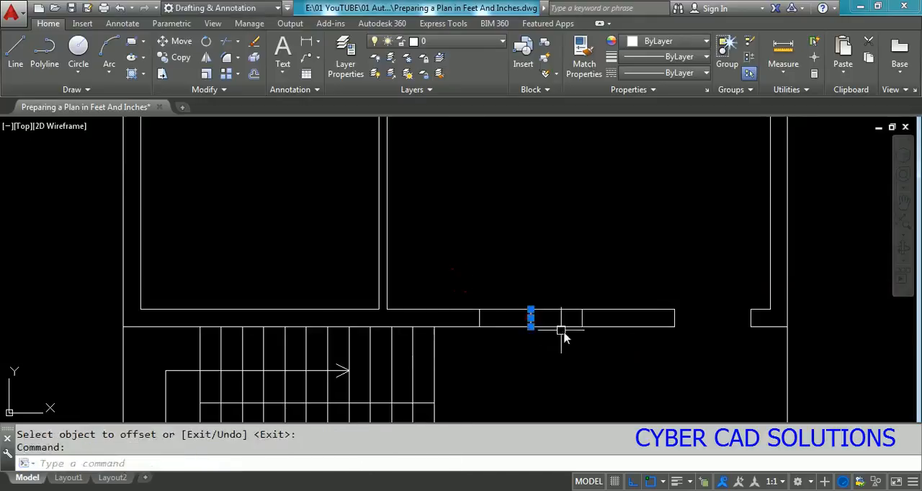
{"action": "type", "text": "e"}
{"action": "key", "text": "Return"}
{"action": "key", "text": "Escape"}
{"action": "type", "text": "pl"}
{"action": "key", "text": "Return"}
{"action": "left_click", "coordinate": [479, 316]}
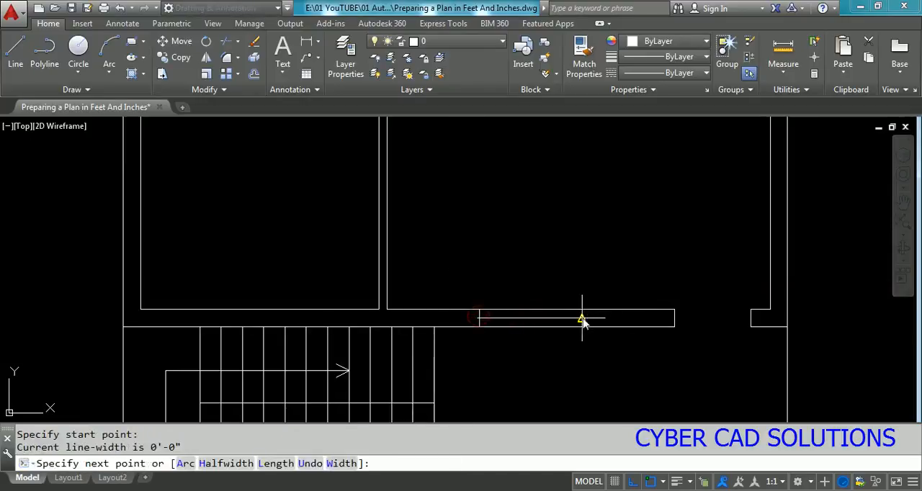
{"action": "left_click", "coordinate": [582, 315]}
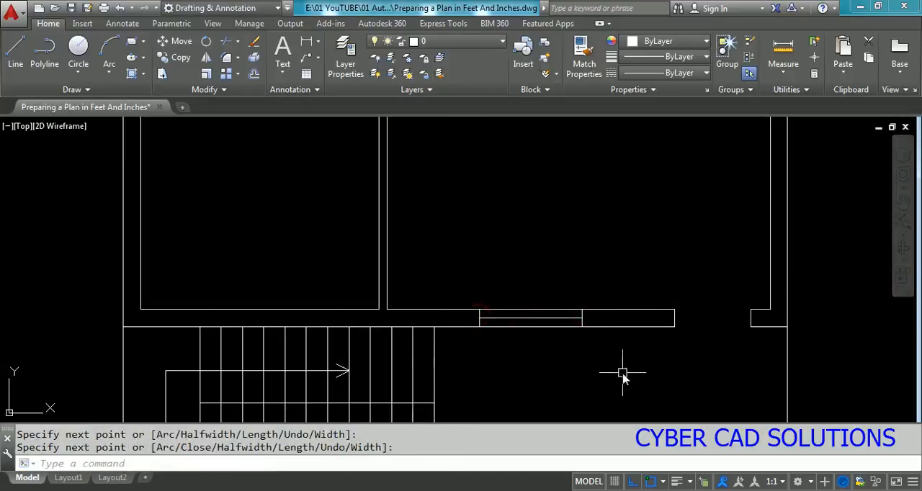
Step: Draw a perpendicular line across the left exterior wall from the midpoint of the inner wall line in the lower-left room
{"action": "scroll", "coordinate": [555, 380], "scroll_direction": "down", "scroll_amount": 1}
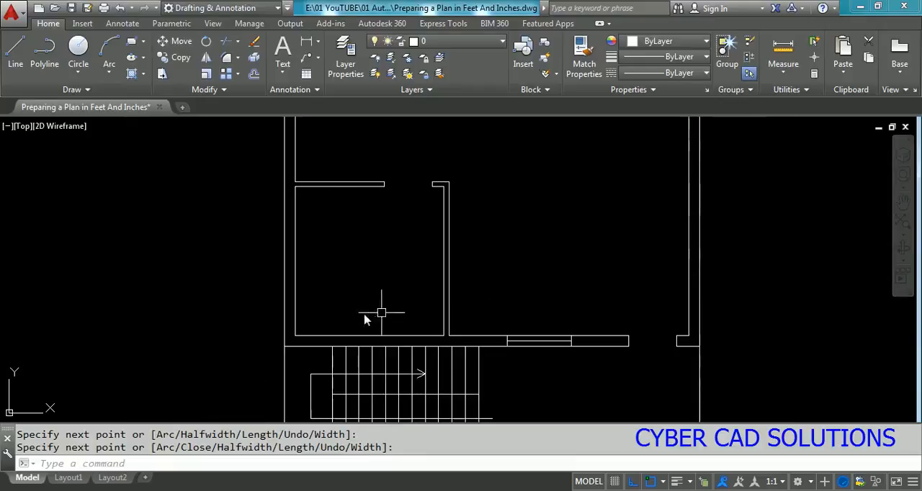
{"action": "middle_click_drag", "start_coordinate": [282, 263], "coordinate": [420, 282]}
{"action": "scroll", "coordinate": [420, 281], "scroll_direction": "up", "scroll_amount": 2}
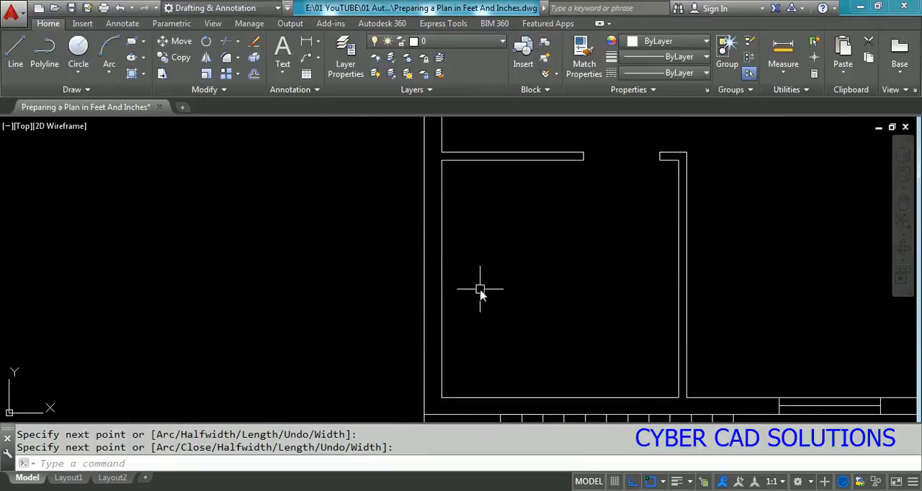
{"action": "key", "text": "Return"}
{"action": "type", "text": "l"}
{"action": "key", "text": "Return"}
{"action": "left_click", "coordinate": [438, 270]}
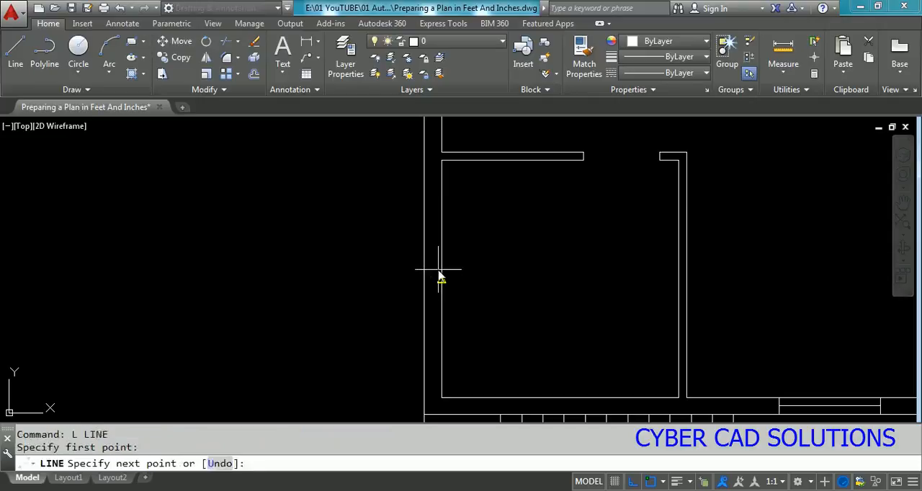
{"action": "type", "text": "per"}
{"action": "key", "text": "Return"}
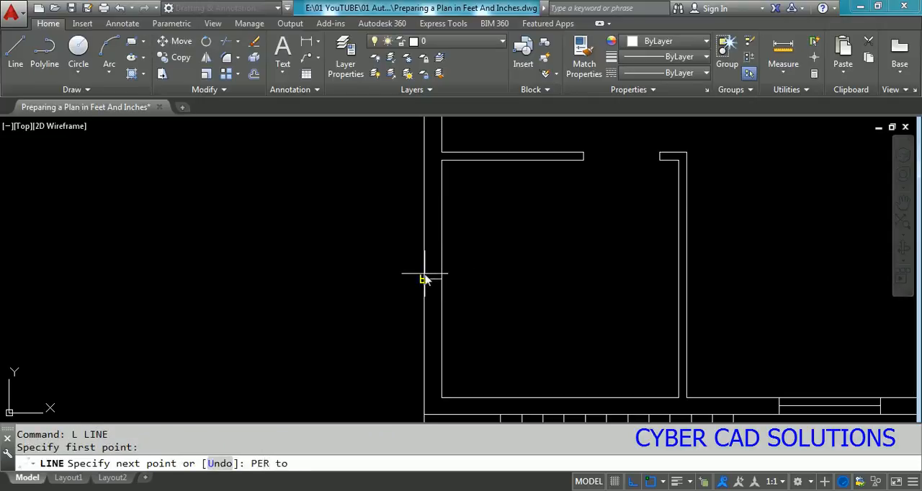
{"action": "left_click", "coordinate": [424, 279]}
{"action": "key", "text": "Return"}
Step: Offset the left wall's cross line 2'-0" upward and downward to mark the window's edges in the lower-left room
{"action": "type", "text": "o"}
{"action": "key", "text": "Return"}
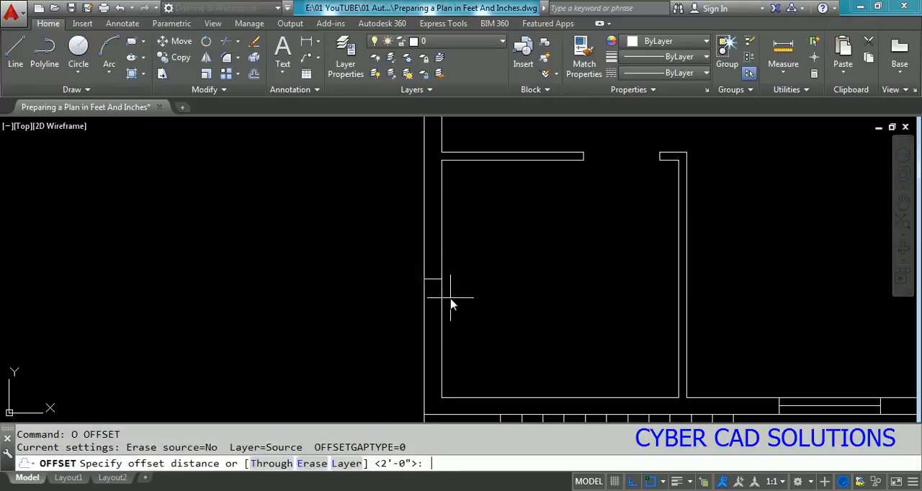
{"action": "key", "text": "Return"}
{"action": "left_click", "coordinate": [433, 279]}
{"action": "left_click", "coordinate": [431, 258]}
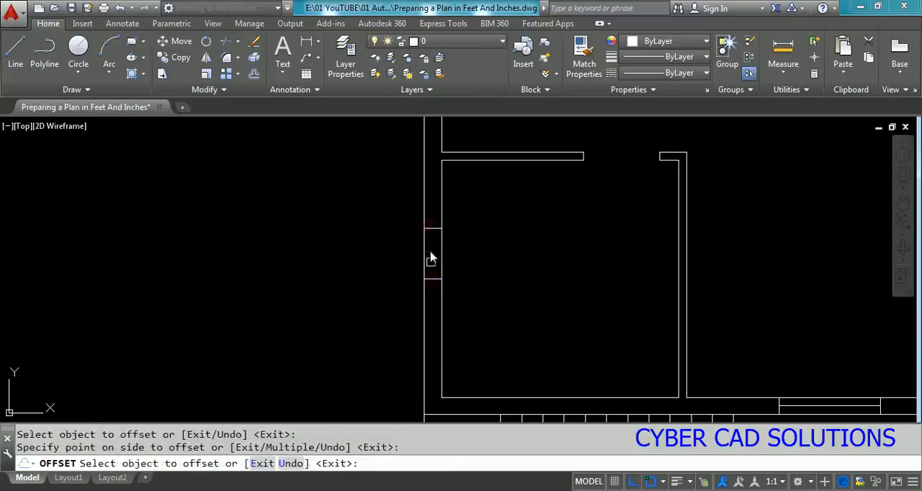
{"action": "left_click", "coordinate": [432, 280]}
{"action": "left_click", "coordinate": [432, 313]}
{"action": "key", "text": "Return"}
Step: Erase the middle cross line in the left wall and join the midpoints of the two window edges with a polyline
{"action": "left_click", "coordinate": [432, 279]}
{"action": "type", "text": "E"}
{"action": "key", "text": "Return"}
{"action": "type", "text": "pl"}
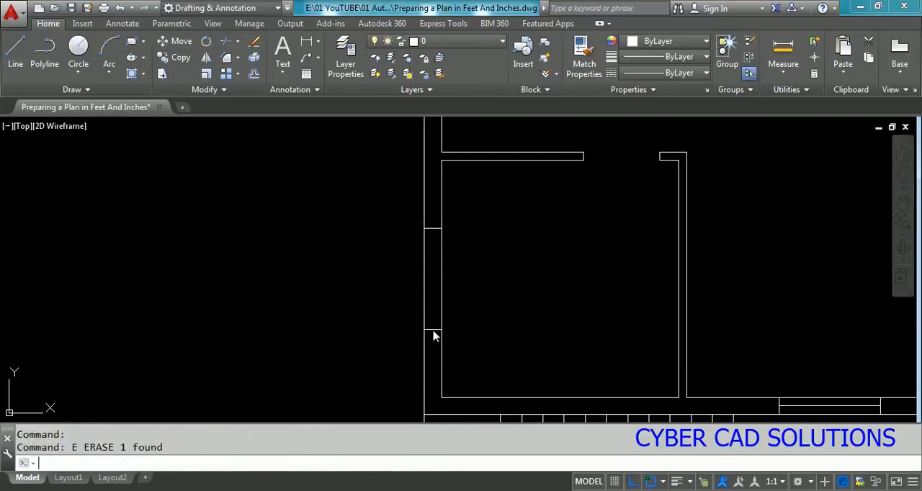
{"action": "key", "text": "Return"}
{"action": "left_click", "coordinate": [432, 329]}
{"action": "left_click", "coordinate": [432, 228]}
{"action": "key", "text": "Return"}
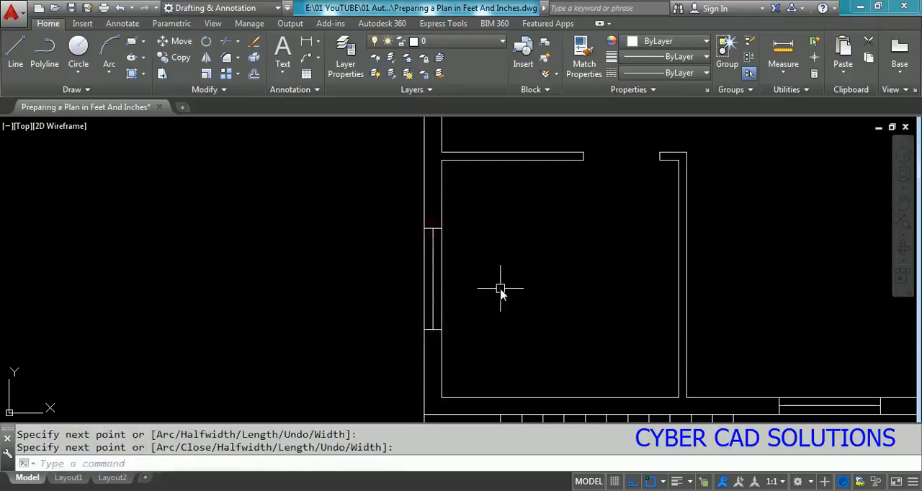
{"action": "scroll", "coordinate": [425, 327], "scroll_direction": "down", "scroll_amount": 2}
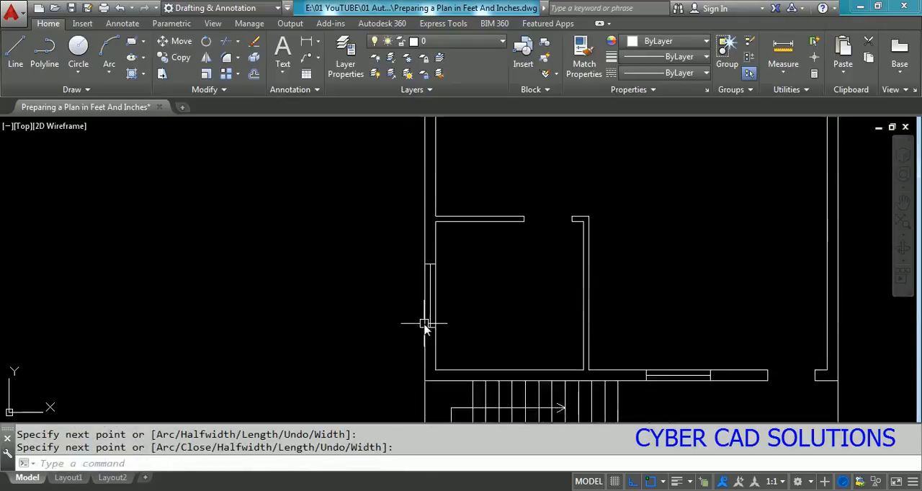
{"action": "scroll", "coordinate": [468, 322], "scroll_direction": "down", "scroll_amount": 2}
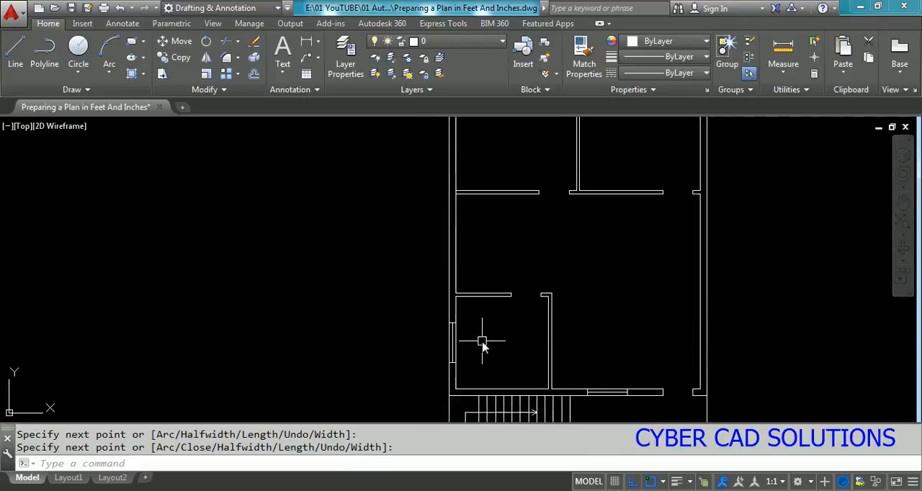
{"action": "type", "text": "c"}
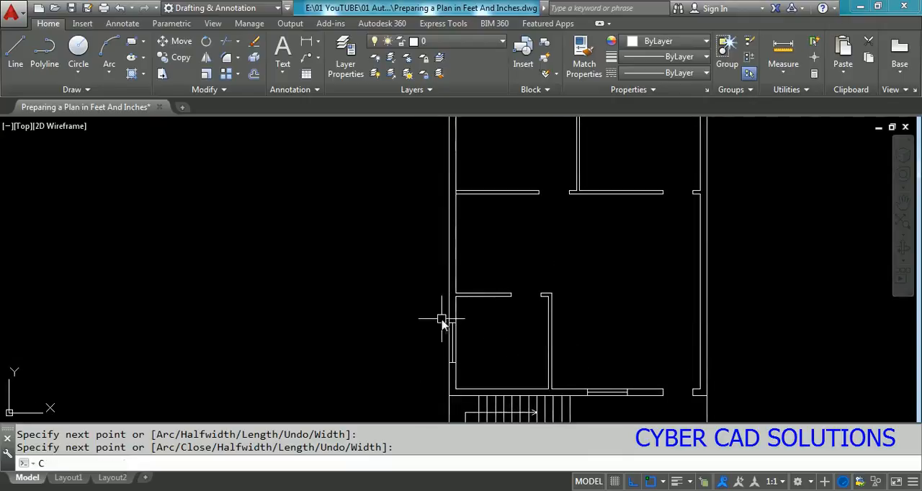
{"action": "key", "text": "Return"}
{"action": "left_click", "coordinate": [444, 319]}
{"action": "left_click", "coordinate": [471, 372]}
{"action": "key", "text": "Return"}
{"action": "left_click", "coordinate": [460, 350]}
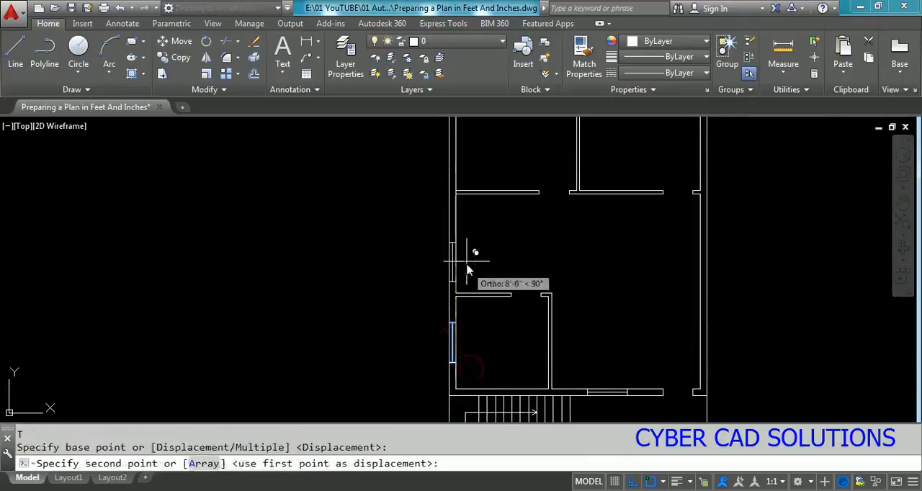
{"action": "key", "text": "Escape"}
{"action": "key", "text": "Escape"}
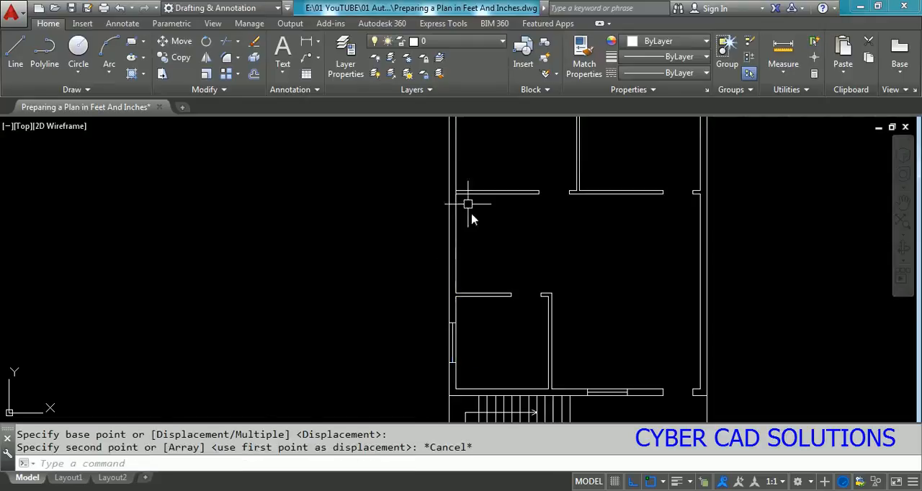
Step: Trim the left exterior wall's inner line between the two lines of the horizontal partition above the middle space
{"action": "scroll", "coordinate": [465, 181], "scroll_direction": "up", "scroll_amount": 6}
{"action": "type", "text": "tr"}
{"action": "key", "text": "Return"}
{"action": "left_click", "coordinate": [491, 204]}
{"action": "left_click", "coordinate": [466, 266]}
{"action": "key", "text": "Return"}
{"action": "scroll", "coordinate": [445, 236], "scroll_direction": "up", "scroll_amount": 2}
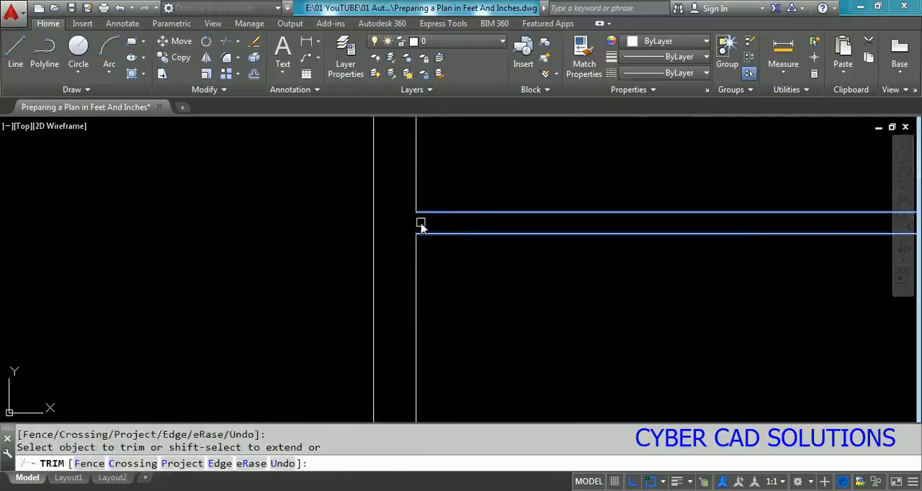
{"action": "key", "text": "Escape"}
{"action": "scroll", "coordinate": [432, 231], "scroll_direction": "down", "scroll_amount": 3}
{"action": "scroll", "coordinate": [439, 296], "scroll_direction": "up", "scroll_amount": 2}
{"action": "middle_click_drag", "start_coordinate": [466, 279], "coordinate": [457, 315]}
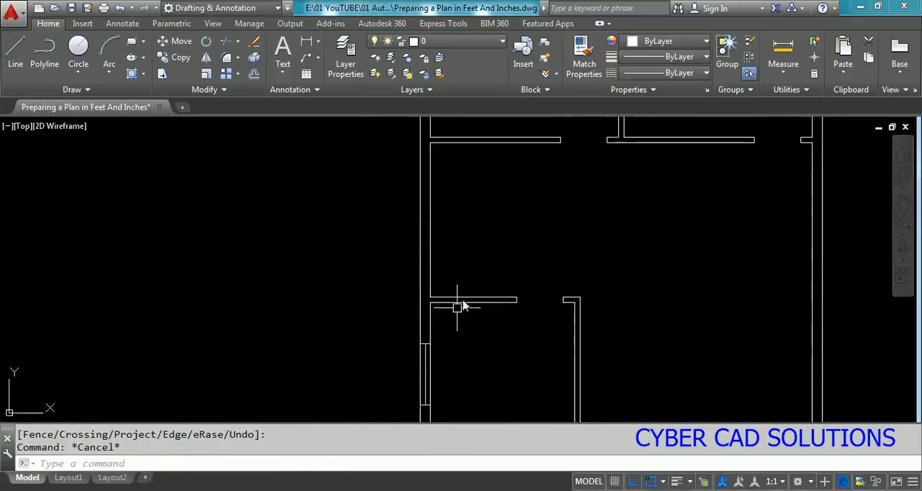
{"action": "type", "text": "z"}
{"action": "key", "text": "Return"}
{"action": "key", "text": "Return"}
{"action": "right_click", "coordinate": [480, 251]}
{"action": "key", "text": "Escape"}
{"action": "key", "text": "Escape"}
Step: Copy the lower-left room's window from its wall midpoint up to the midpoint of the middle space's left inner wall line
{"action": "type", "text": "c"}
{"action": "key", "text": "Return"}
{"action": "left_click", "coordinate": [408, 333]}
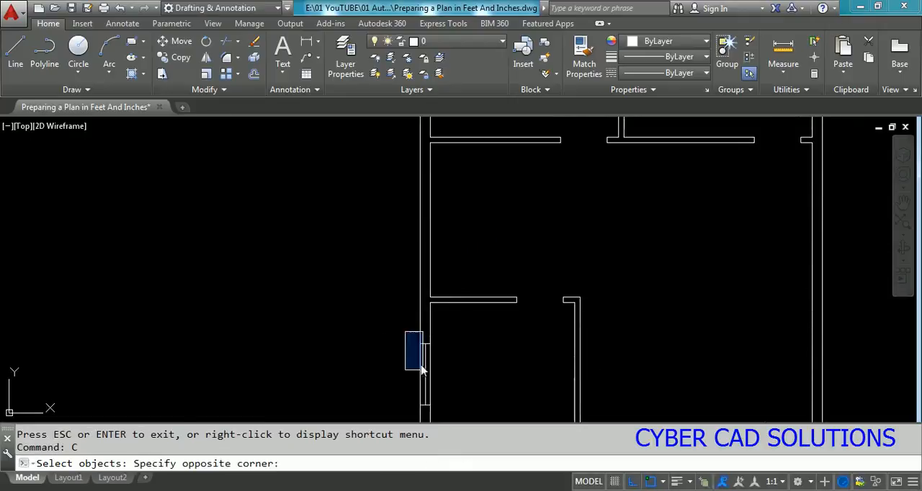
{"action": "left_click", "coordinate": [447, 418]}
{"action": "key", "text": "Return"}
{"action": "left_click", "coordinate": [438, 371]}
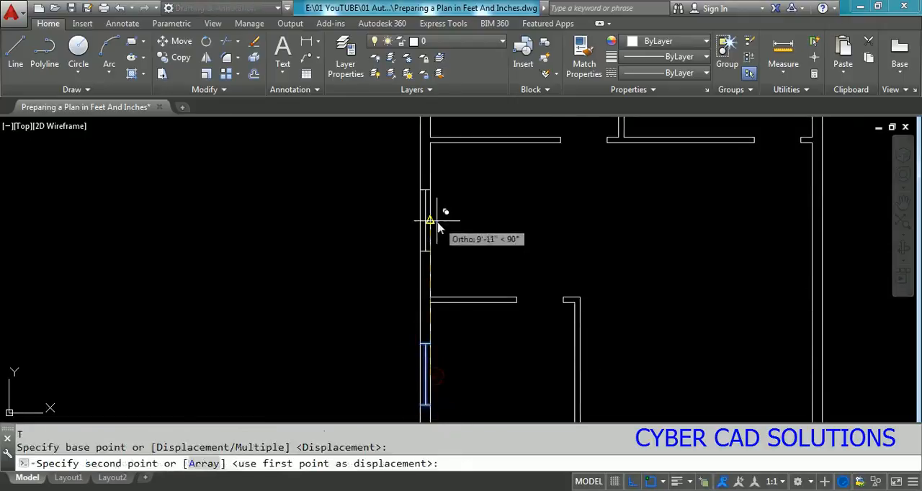
{"action": "left_click", "coordinate": [436, 239]}
Step: Copy the middle space's window up to the midpoint of the upper-left room's inner exterior wall line
{"action": "middle_click_drag", "start_coordinate": [437, 240], "coordinate": [438, 423]}
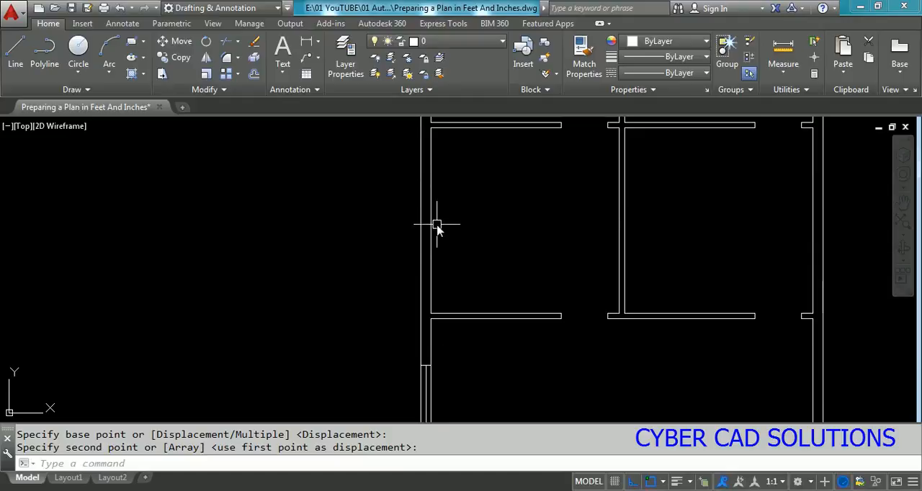
{"action": "scroll", "coordinate": [437, 225], "scroll_direction": "down", "scroll_amount": 2}
{"action": "type", "text": "c"}
{"action": "key", "text": "Return"}
{"action": "left_click", "coordinate": [418, 303]}
{"action": "left_click", "coordinate": [454, 360]}
{"action": "key", "text": "Return"}
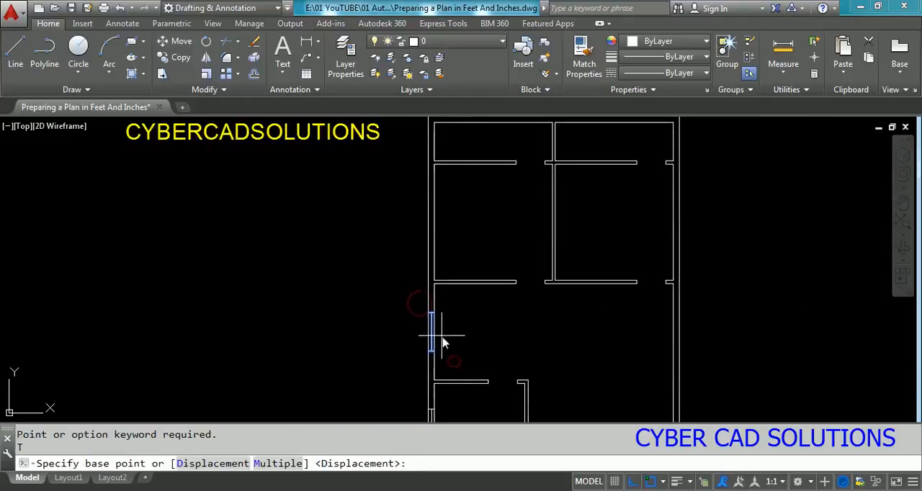
{"action": "left_click", "coordinate": [443, 344]}
{"action": "key", "text": "Escape"}
Step: Draw a line across the left exterior wall from the top-left room's inner wall midpoint, perpendicular to the outer wall line
{"action": "middle_click_drag", "start_coordinate": [478, 255], "coordinate": [477, 313]}
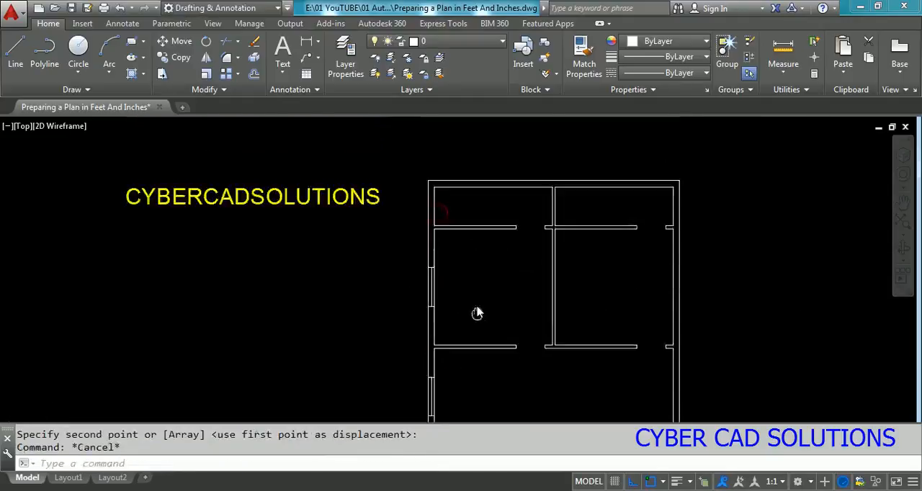
{"action": "scroll", "coordinate": [411, 185], "scroll_direction": "up", "scroll_amount": 5}
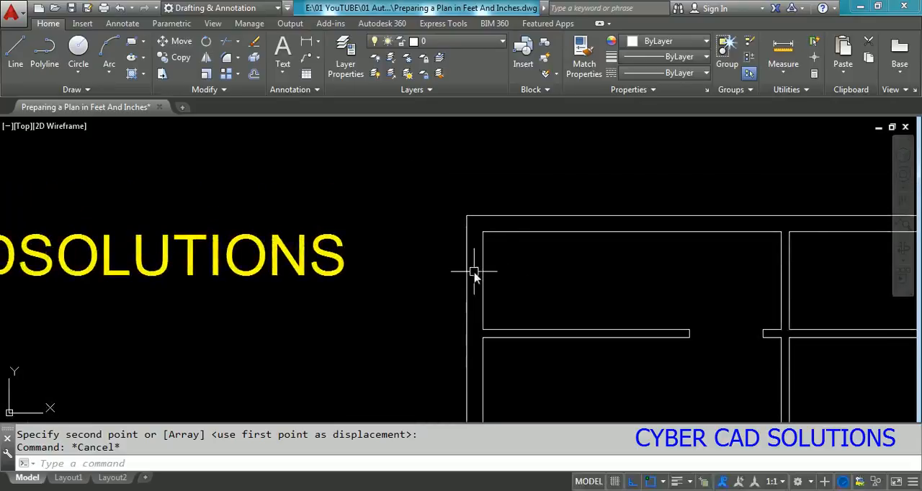
{"action": "type", "text": "l"}
{"action": "key", "text": "Return"}
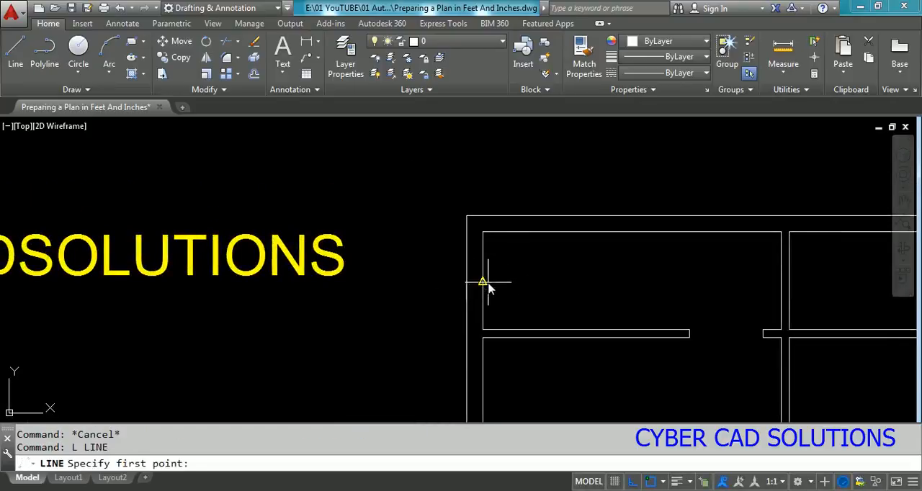
{"action": "left_click", "coordinate": [481, 281]}
{"action": "type", "text": "per"}
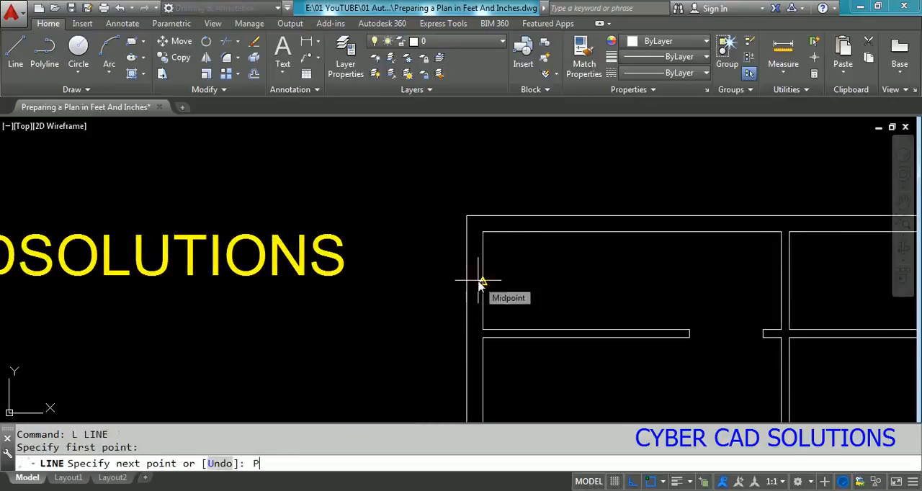
{"action": "key", "text": "Return"}
{"action": "left_click", "coordinate": [468, 282]}
{"action": "key", "text": "Escape"}
Step: Offset the cross line in the top-left room's exterior wall by 6" to both sides
{"action": "type", "text": "o"}
{"action": "key", "text": "Return"}
{"action": "type", "text": "."}
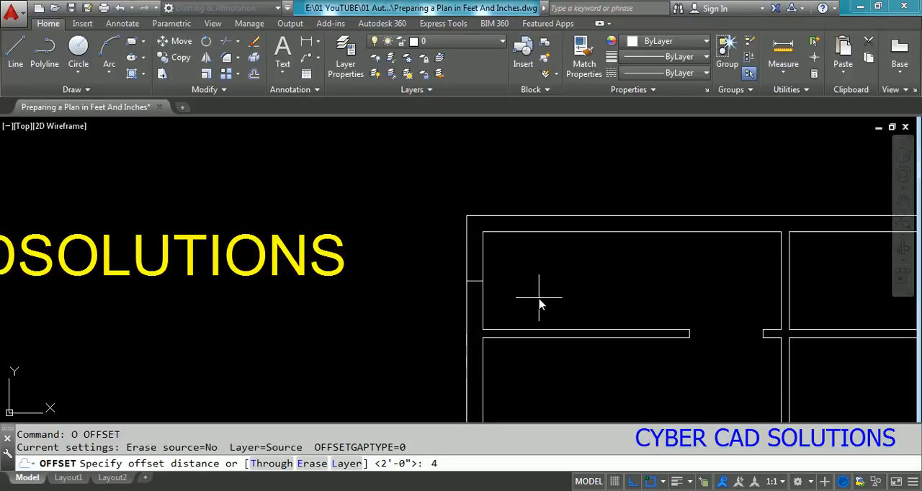
{"action": "key", "text": "Return"}
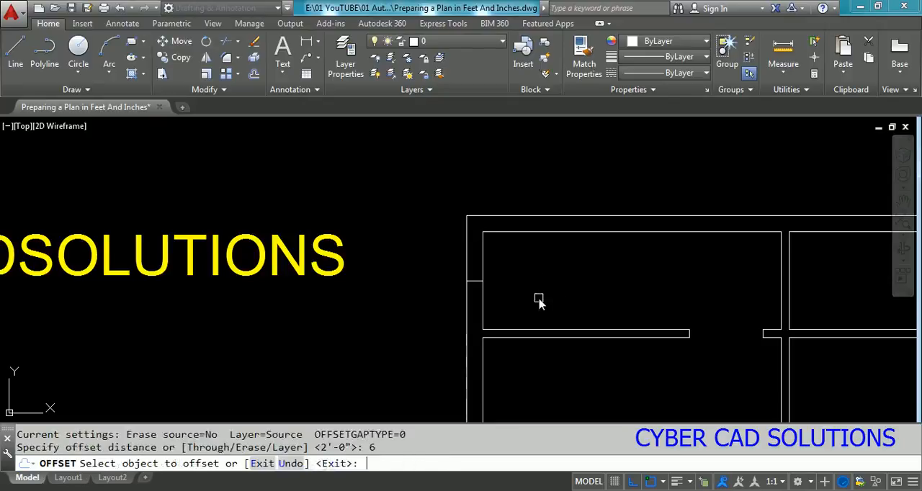
{"action": "left_click", "coordinate": [470, 280]}
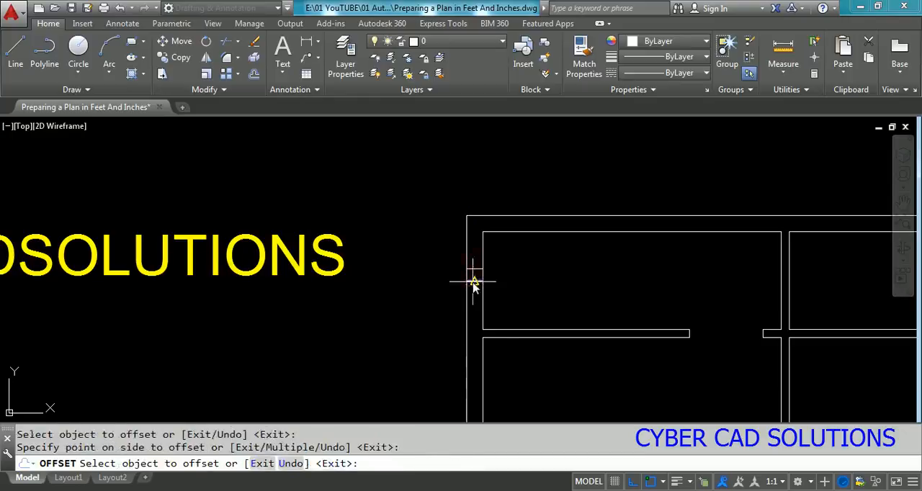
{"action": "key", "text": "Return"}
Step: Measure the perpendicular distance between the two offset window edges in the top-left room's wall
{"action": "scroll", "coordinate": [476, 284], "scroll_direction": "up", "scroll_amount": 3}
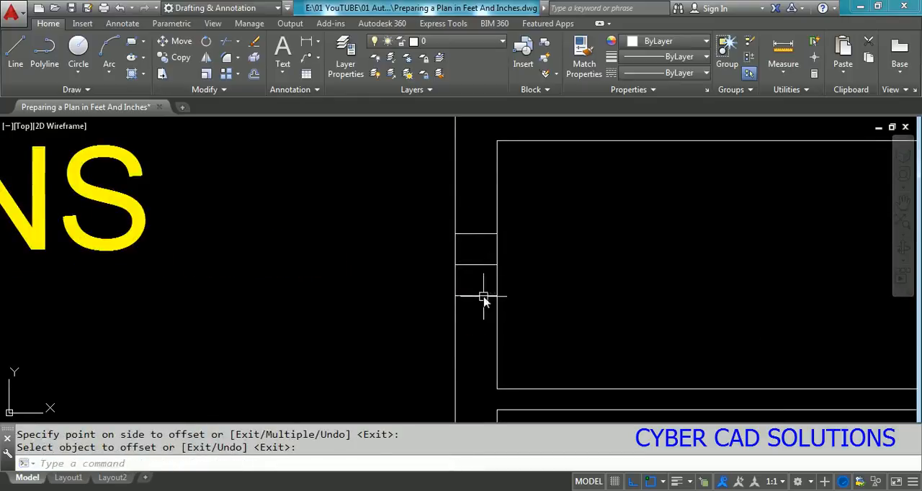
{"action": "type", "text": "di"}
{"action": "key", "text": "Return"}
{"action": "type", "text": "nea"}
{"action": "key", "text": "Return"}
{"action": "left_click", "coordinate": [478, 296]}
{"action": "type", "text": "per"}
{"action": "key", "text": "Return"}
{"action": "left_click", "coordinate": [482, 240]}
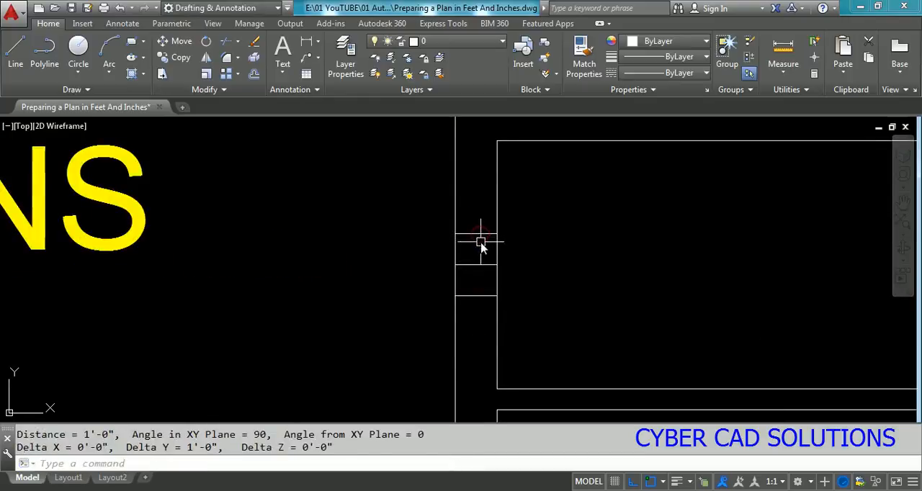
Step: Erase the middle cross line in the top-left room's exterior wall and join the midpoints of the two window edges with a line
{"action": "left_click", "coordinate": [482, 263]}
{"action": "type", "text": "e"}
{"action": "key", "text": "Return"}
{"action": "key", "text": "Escape"}
{"action": "type", "text": "l"}
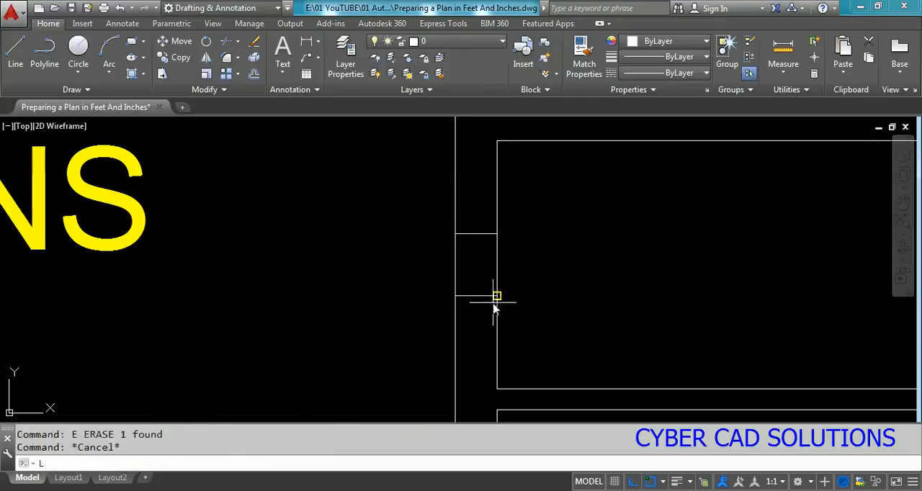
{"action": "key", "text": "Return"}
{"action": "left_click", "coordinate": [476, 296]}
{"action": "left_click", "coordinate": [476, 234]}
{"action": "key", "text": "Escape"}
Step: Move the upper edge of the top-left room's window up by 6"
{"action": "scroll", "coordinate": [451, 286], "scroll_direction": "down", "scroll_amount": 2}
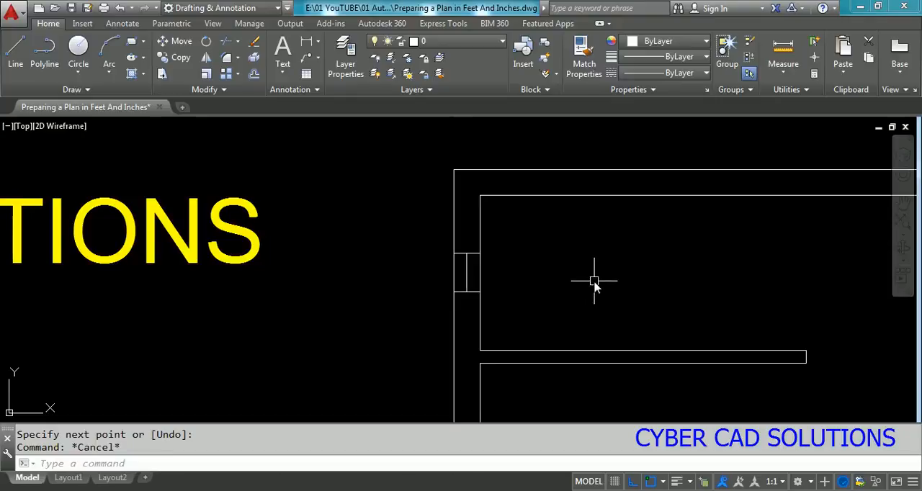
{"action": "left_click", "coordinate": [436, 250]}
{"action": "left_click", "coordinate": [513, 264]}
{"action": "type", "text": "m"}
{"action": "key", "text": "Return"}
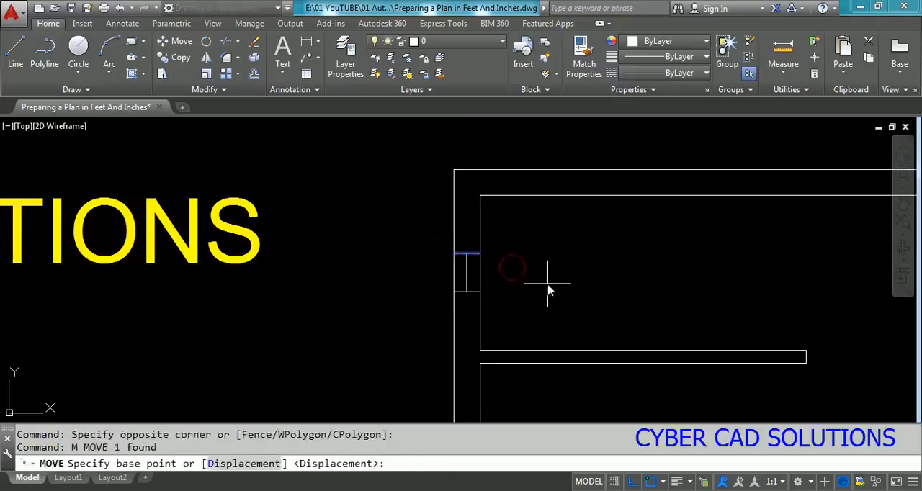
{"action": "left_click", "coordinate": [547, 285]}
{"action": "type", "text": "6"}
{"action": "key", "text": "Return"}
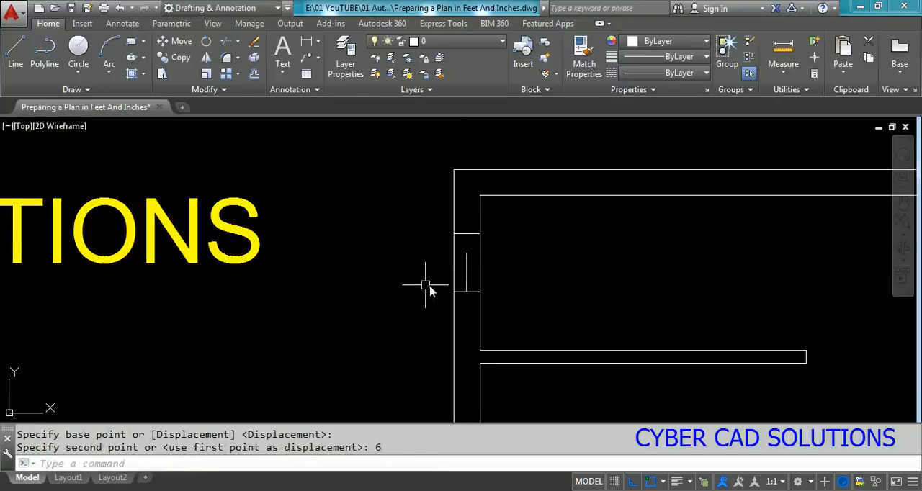
Step: Move the lower edge of the top-left room's window down by 6"
{"action": "key", "text": "Return"}
{"action": "left_click", "coordinate": [427, 286]}
{"action": "left_click", "coordinate": [522, 314]}
{"action": "key", "text": "Return"}
{"action": "left_click", "coordinate": [552, 282]}
{"action": "type", "text": "6"}
{"action": "key", "text": "Return"}
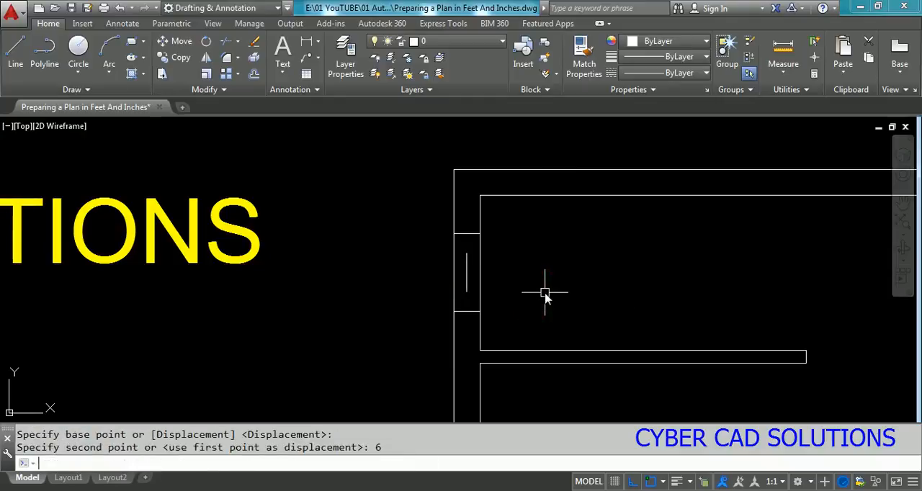
Step: Extend the window's centre line at both ends to the upper and lower window edges
{"action": "type", "text": "ex"}
{"action": "key", "text": "Return"}
{"action": "left_click", "coordinate": [470, 315]}
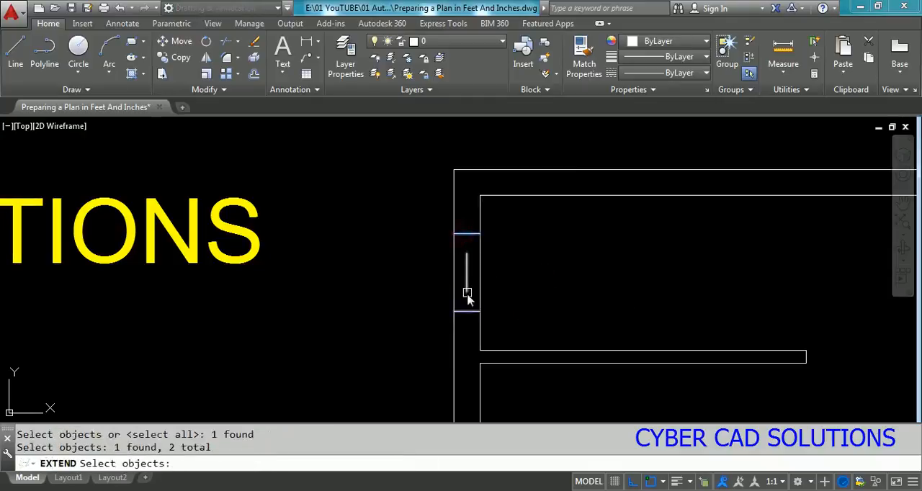
{"action": "key", "text": "Return"}
{"action": "left_click", "coordinate": [468, 273]}
{"action": "key", "text": "Escape"}
{"action": "scroll", "coordinate": [354, 206], "scroll_direction": "down", "scroll_amount": 5}
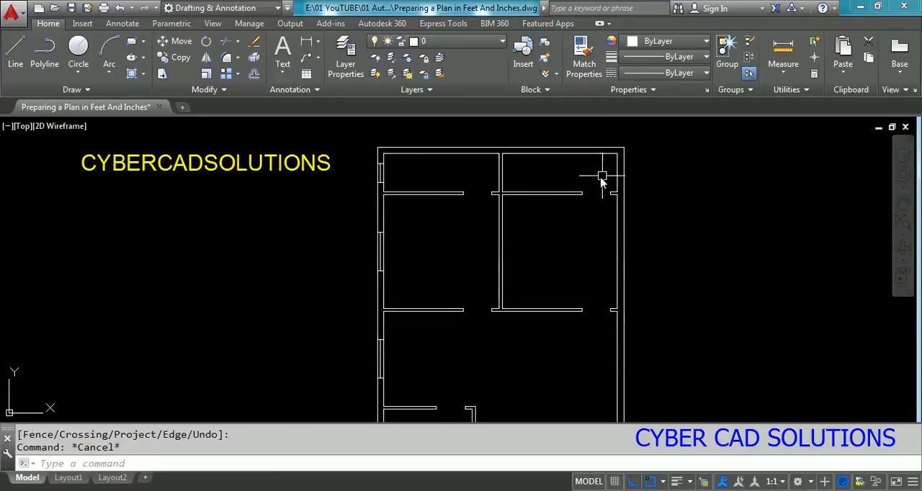
{"action": "type", "text": "z"}
{"action": "key", "text": "Return"}
{"action": "key", "text": "Return"}
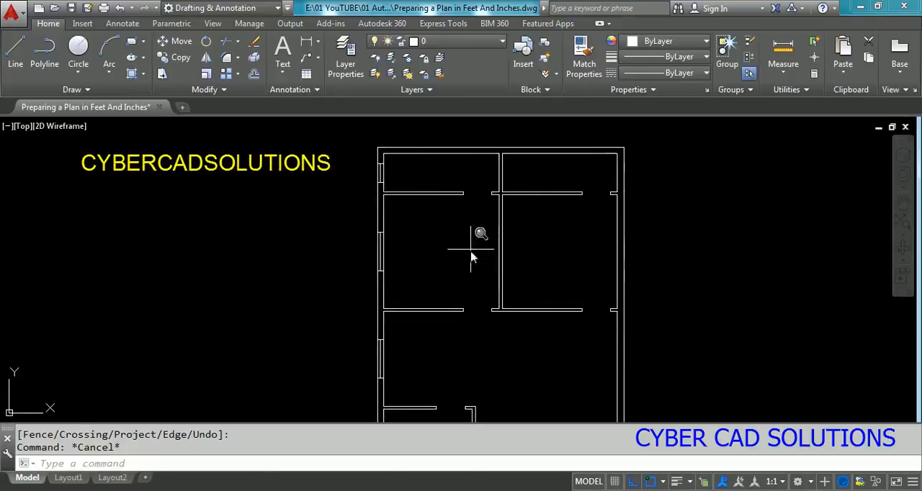
{"action": "left_click_drag", "start_coordinate": [465, 197], "coordinate": [466, 229]}
{"action": "key", "text": "Escape"}
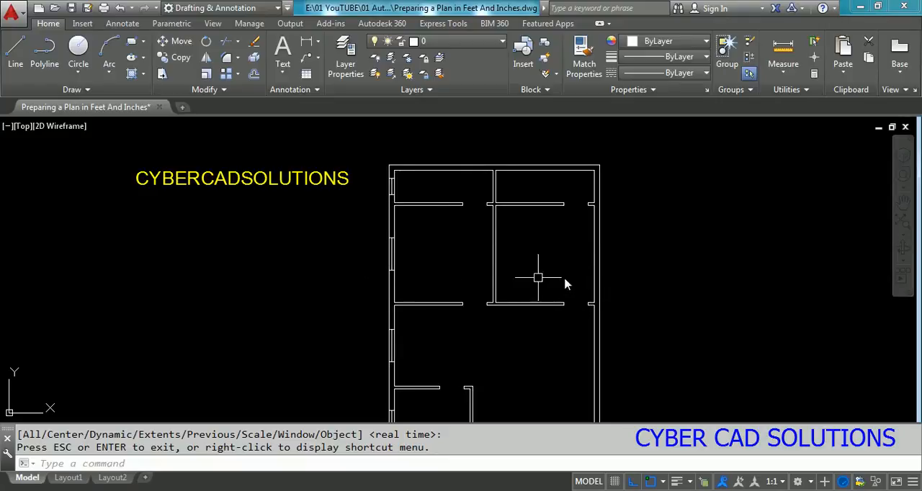
Step: Mirror the four windows of the left exterior wall onto the right exterior wall about the plan's vertical centre line, keeping the originals
{"action": "key", "text": "Escape"}
{"action": "type", "text": "mi"}
{"action": "key", "text": "Return"}
{"action": "scroll", "coordinate": [407, 198], "scroll_direction": "up", "scroll_amount": 4}
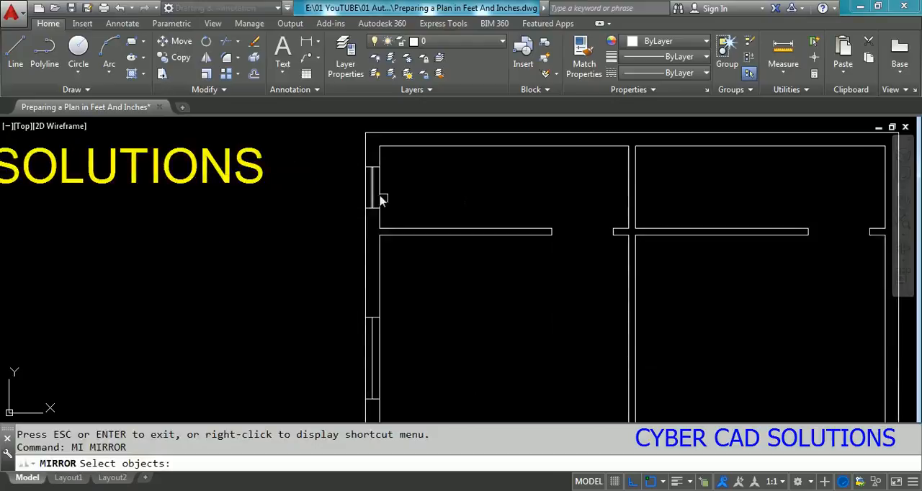
{"action": "left_click", "coordinate": [348, 155]}
{"action": "left_click", "coordinate": [399, 221]}
{"action": "scroll", "coordinate": [385, 163], "scroll_direction": "down", "scroll_amount": 4}
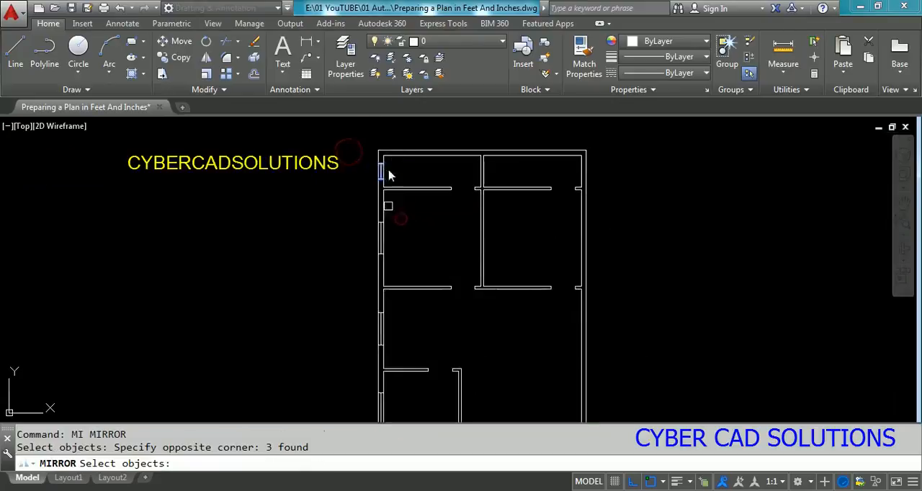
{"action": "left_click", "coordinate": [366, 212]}
{"action": "left_click", "coordinate": [409, 275]}
{"action": "left_click", "coordinate": [354, 310]}
{"action": "left_click", "coordinate": [399, 354]}
{"action": "middle_click_drag", "start_coordinate": [399, 354], "coordinate": [396, 161]}
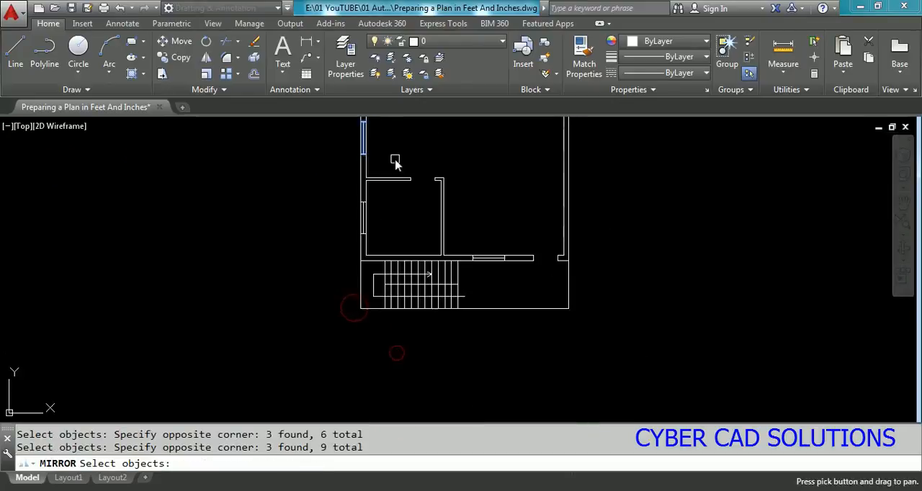
{"action": "scroll", "coordinate": [389, 188], "scroll_direction": "up", "scroll_amount": 2}
{"action": "left_click", "coordinate": [325, 180]}
{"action": "left_click", "coordinate": [398, 263]}
{"action": "scroll", "coordinate": [408, 286], "scroll_direction": "down", "scroll_amount": 2}
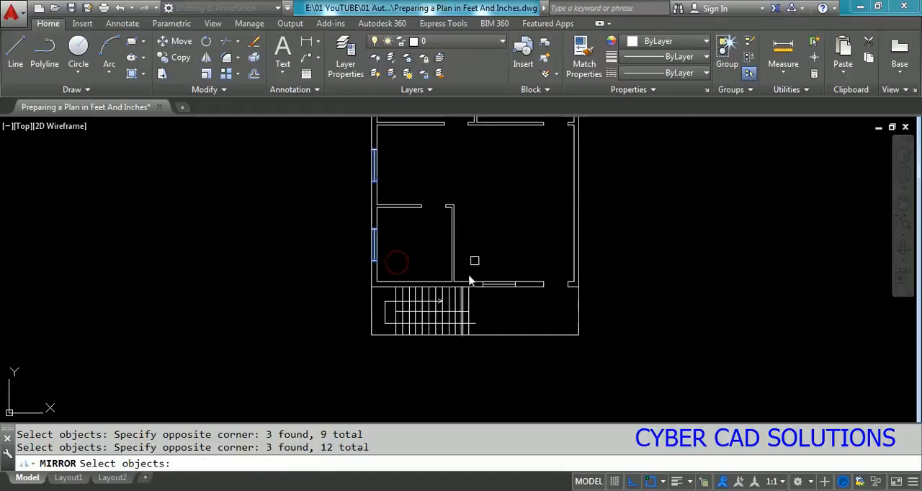
{"action": "middle_click_drag", "start_coordinate": [487, 212], "coordinate": [496, 417]}
{"action": "key", "text": "Return"}
{"action": "left_click", "coordinate": [484, 194]}
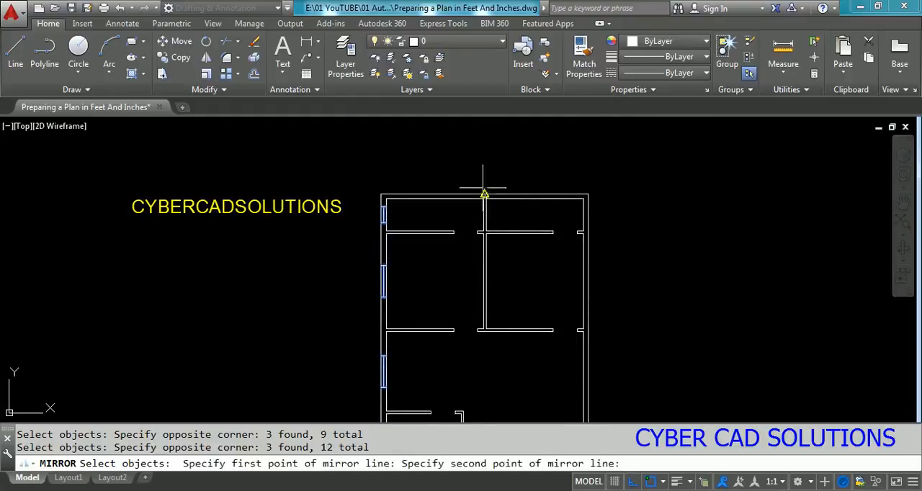
{"action": "left_click", "coordinate": [487, 155]}
{"action": "key", "text": "Return"}
Step: Examine the mirrored windows along the right exterior wall and look over the rest of the plan
{"action": "scroll", "coordinate": [591, 207], "scroll_direction": "up", "scroll_amount": 3}
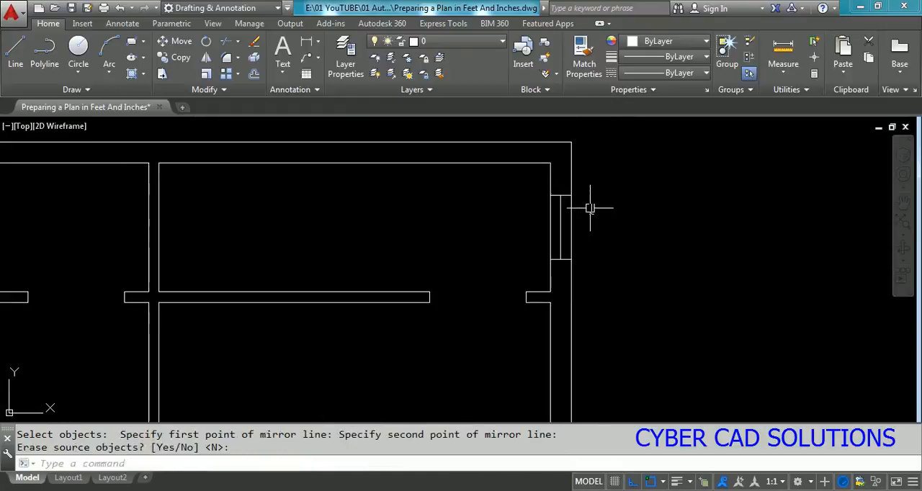
{"action": "scroll", "coordinate": [569, 199], "scroll_direction": "down", "scroll_amount": 2}
{"action": "mouse_move", "coordinate": [583, 312]}
{"action": "middle_mouse_down"}
{"action": "mouse_move", "coordinate": [601, 271]}
{"action": "mouse_move", "coordinate": [625, 121]}
{"action": "middle_mouse_up"}
{"action": "middle_click_drag", "start_coordinate": [624, 249], "coordinate": [628, 172]}
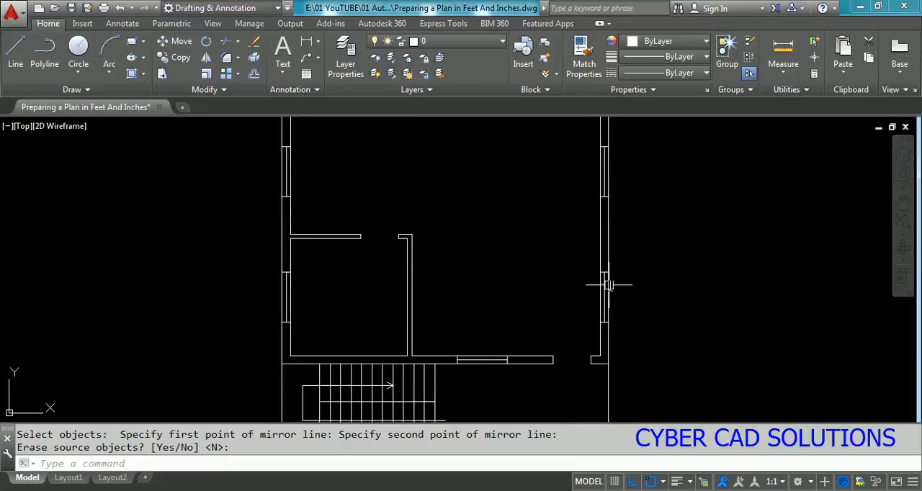
{"action": "scroll", "coordinate": [516, 331], "scroll_direction": "down", "scroll_amount": 2}
{"action": "middle_click_drag", "start_coordinate": [522, 260], "coordinate": [537, 325]}
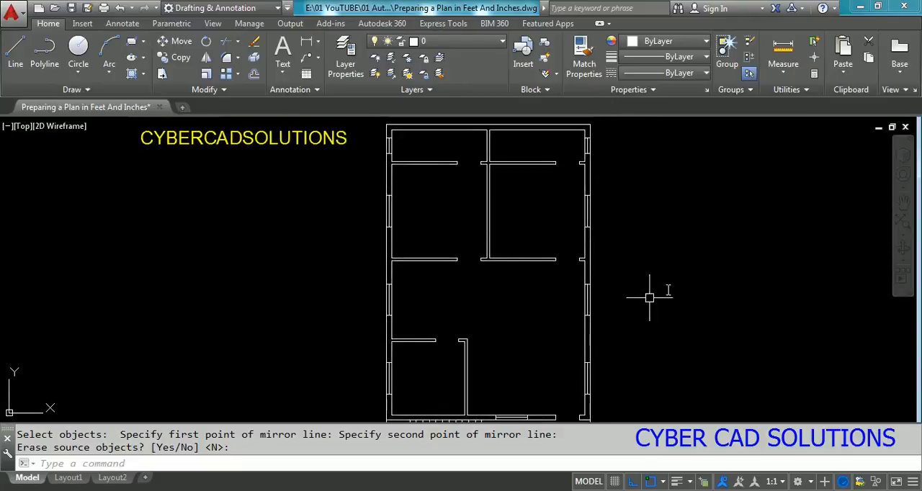
{"action": "middle_click_drag", "start_coordinate": [487, 292], "coordinate": [508, 196]}
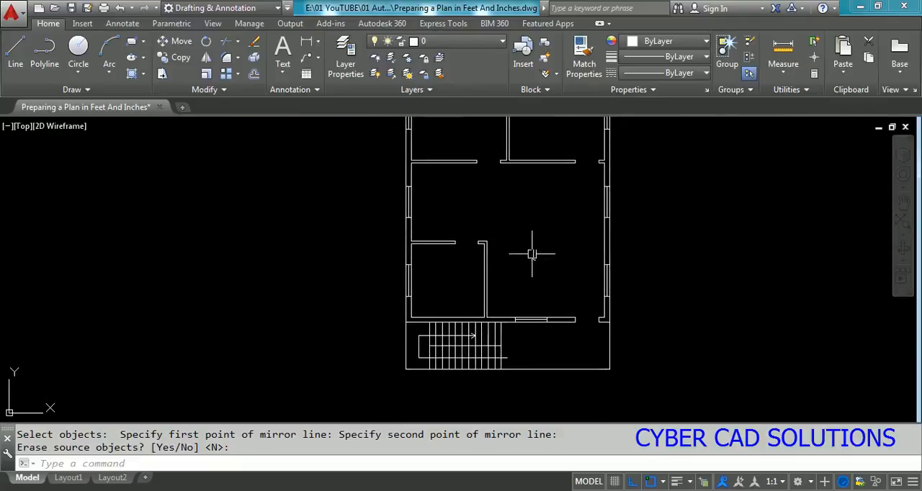
Step: Add single-line text in the room above the staircase, 12" high and unrotated, reading KITCHEN with 10'X10' on the line below
{"action": "scroll", "coordinate": [391, 279], "scroll_direction": "up", "scroll_amount": 3}
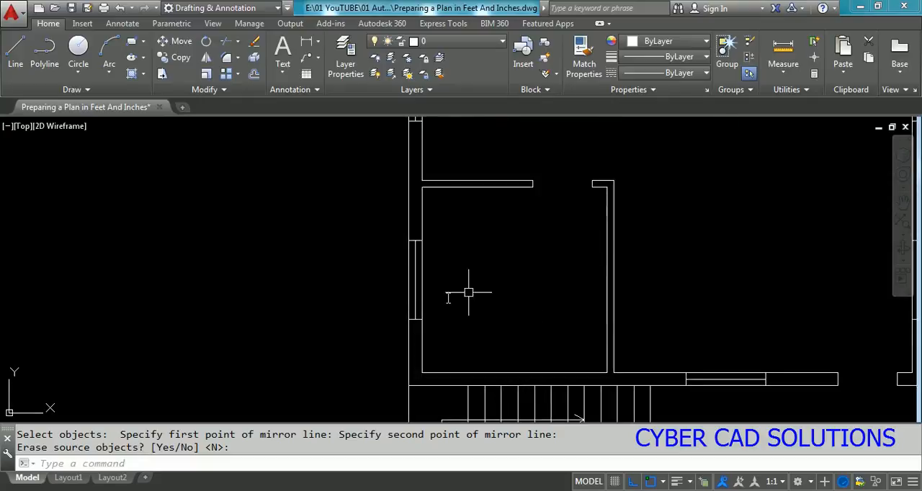
{"action": "key", "text": "Return"}
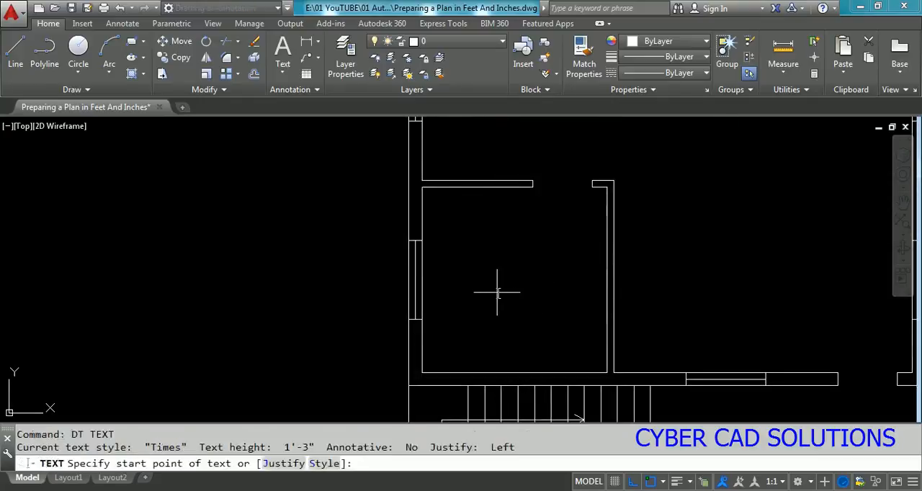
{"action": "left_click", "coordinate": [470, 278]}
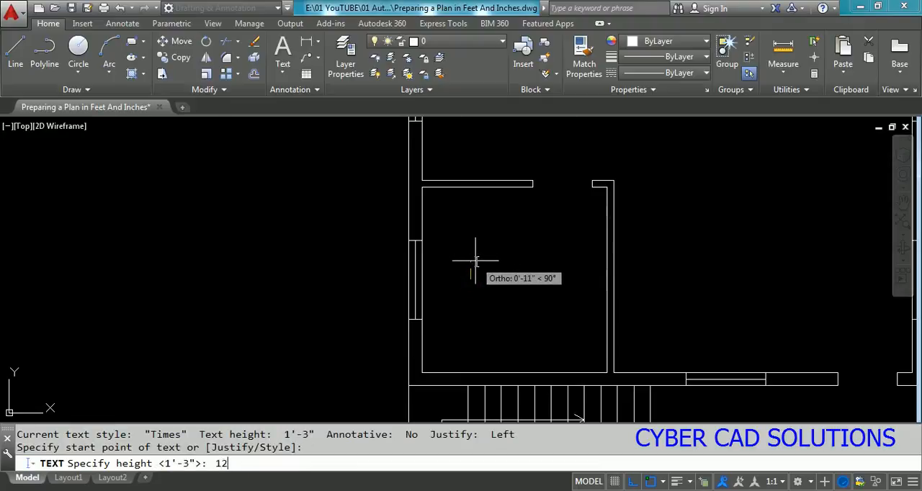
{"action": "key", "text": "Return"}
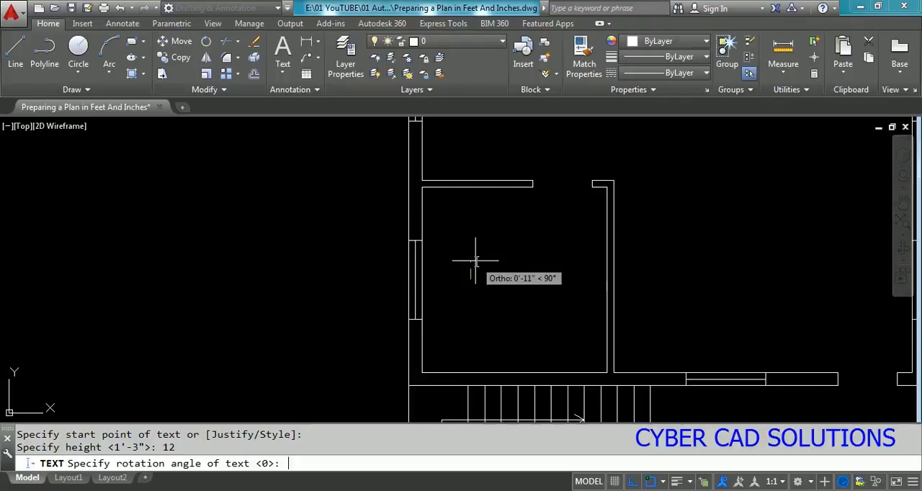
{"action": "key", "text": "Return"}
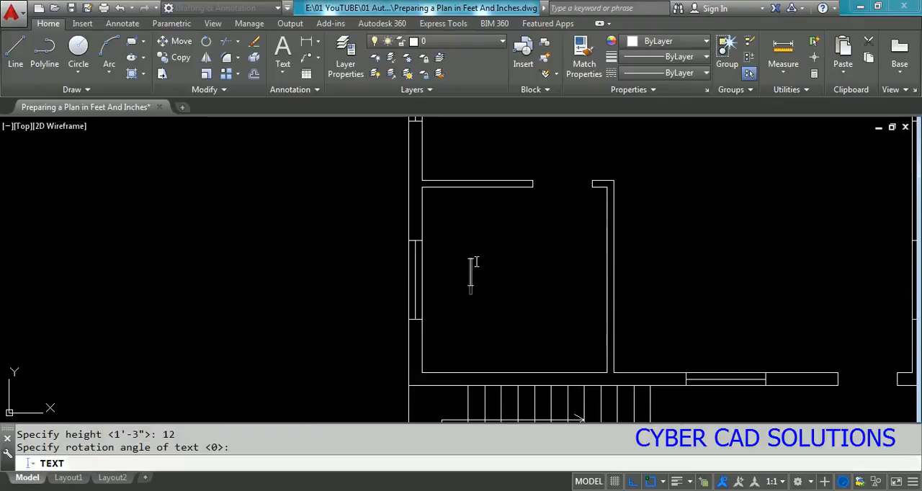
{"action": "type", "text": "KITCHEN"}
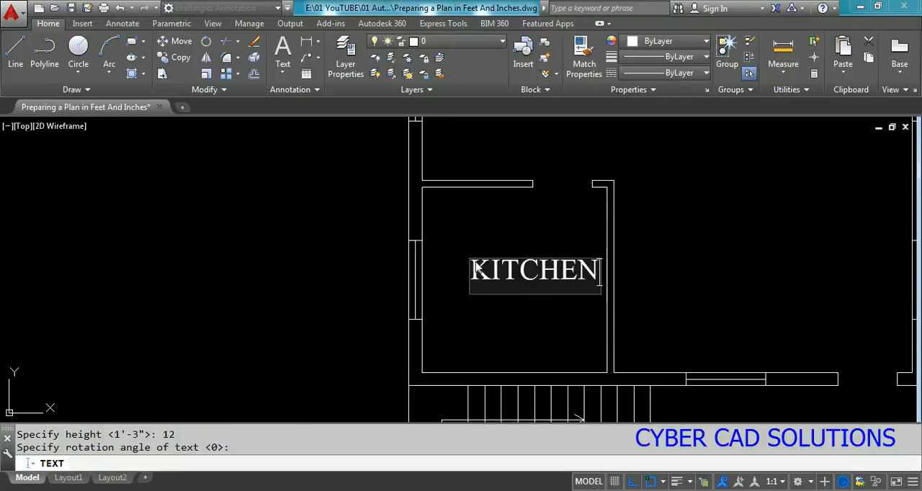
{"action": "key", "text": "Return"}
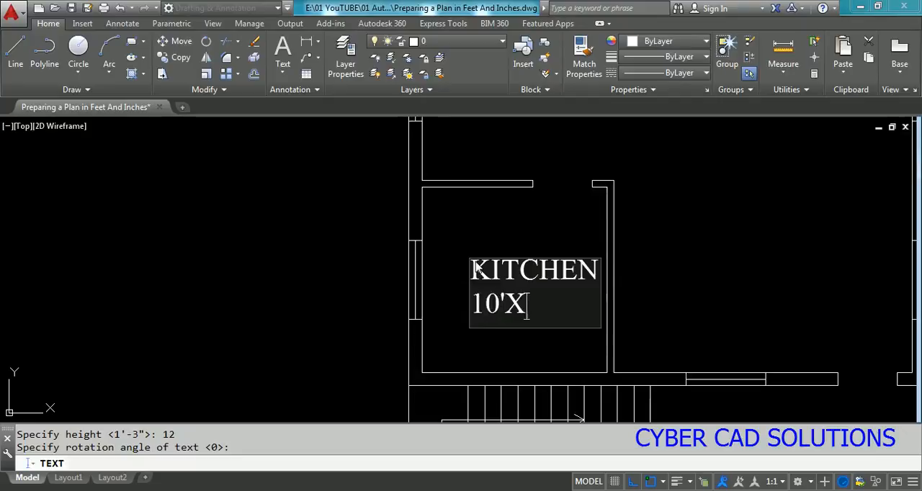
{"action": "type", "text": "10'X10'"}
{"action": "key", "text": "Return"}
{"action": "key", "text": "Return"}
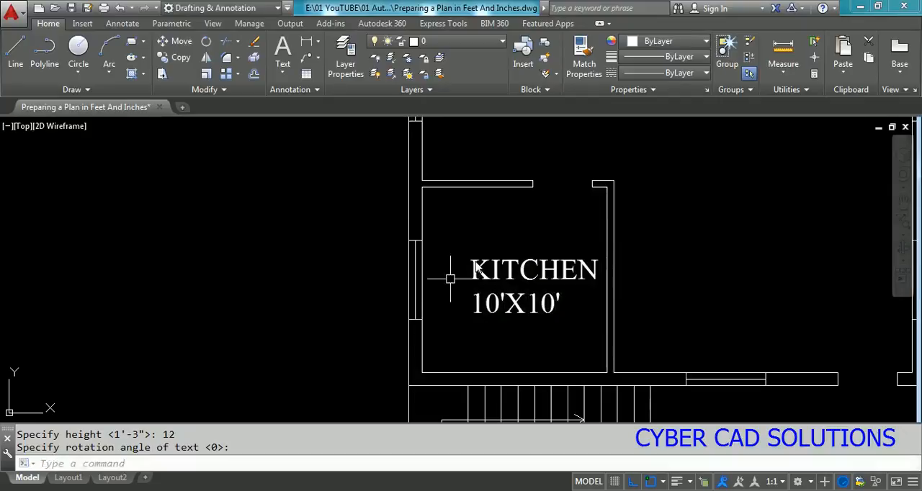
Step: Move both lines of the kitchen label about 6" to the left within the room
{"action": "type", "text": "m"}
{"action": "key", "text": "Return"}
{"action": "left_click", "coordinate": [560, 231]}
{"action": "left_click", "coordinate": [512, 317]}
{"action": "key", "text": "Return"}
{"action": "left_click", "coordinate": [535, 290]}
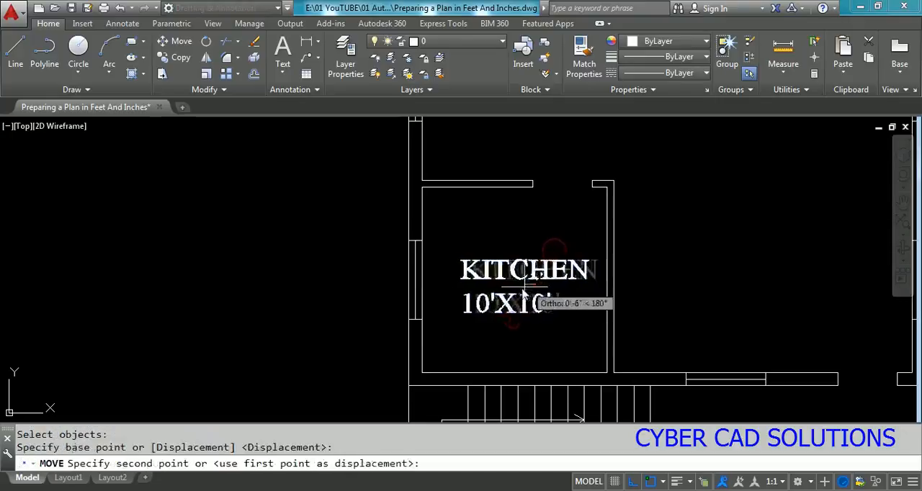
{"action": "left_click", "coordinate": [524, 288]}
Step: Copy the two-line kitchen label about 10'-9" straight up into the area above the kitchen
{"action": "scroll", "coordinate": [428, 313], "scroll_direction": "down", "scroll_amount": 3}
{"action": "scroll", "coordinate": [461, 303], "scroll_direction": "up", "scroll_amount": 2}
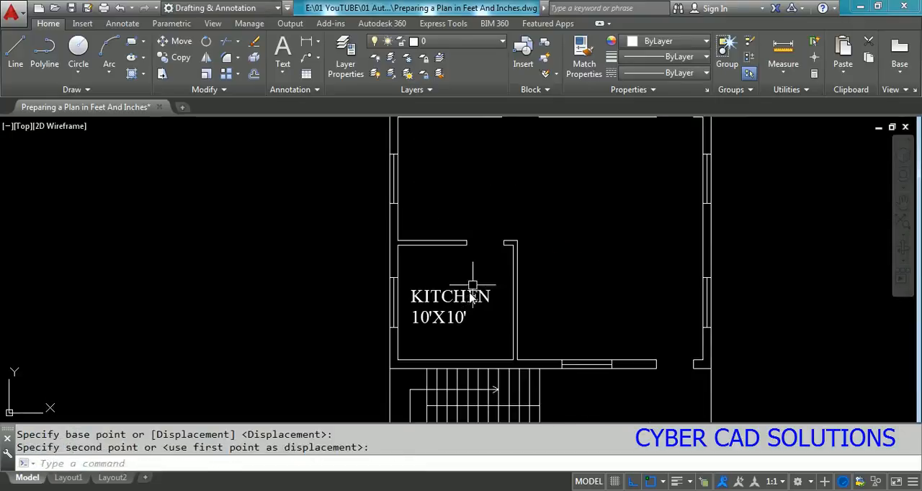
{"action": "left_click", "coordinate": [474, 284]}
{"action": "left_click", "coordinate": [444, 326]}
{"action": "type", "text": "co"}
{"action": "key", "text": "Return"}
{"action": "left_click", "coordinate": [443, 309]}
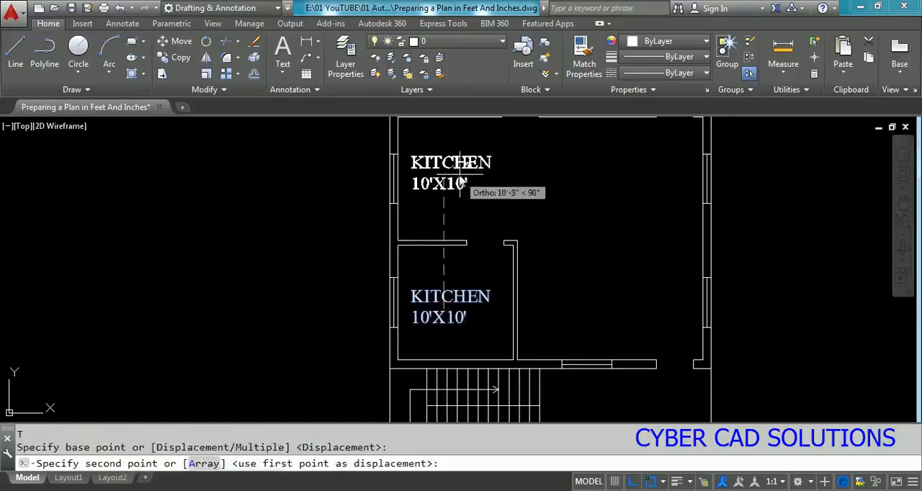
{"action": "left_click", "coordinate": [460, 174]}
Step: Copy the upper two-line label about 13'-5" horizontally to the right-hand side of the same open area
{"action": "left_click", "coordinate": [490, 196]}
{"action": "left_click", "coordinate": [436, 138]}
{"action": "key", "text": "Return"}
{"action": "left_click", "coordinate": [457, 173]}
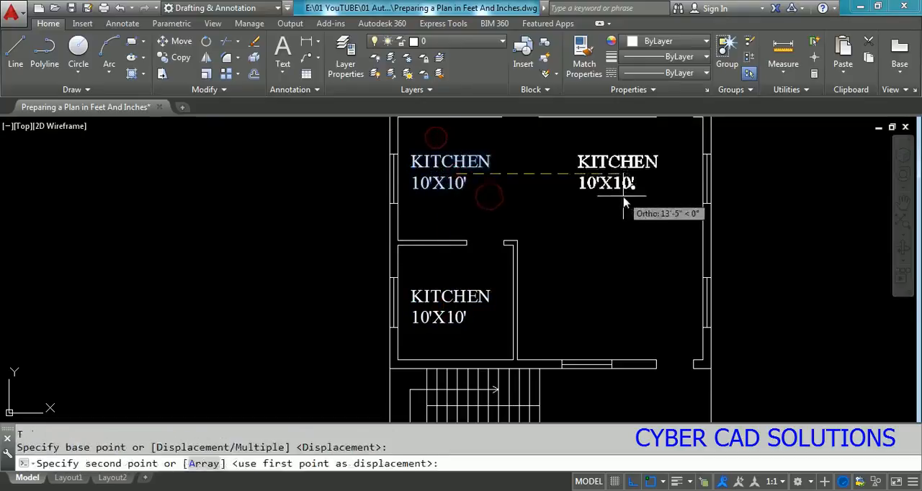
{"action": "left_click", "coordinate": [625, 202]}
{"action": "key", "text": "Escape"}
Step: Change the KITCHEN text of the right-hand copy to HALL
{"action": "middle_click_drag", "start_coordinate": [632, 199], "coordinate": [640, 329]}
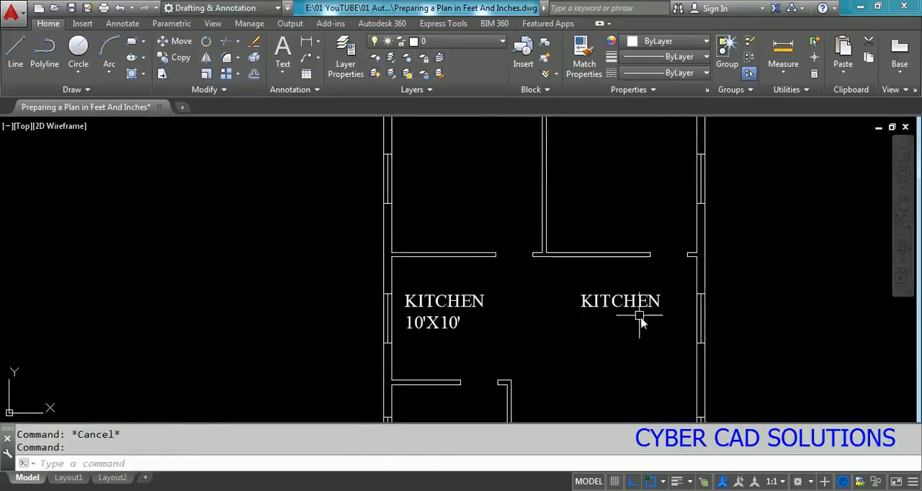
{"action": "double_click", "coordinate": [638, 303]}
{"action": "type", "text": "HALL"}
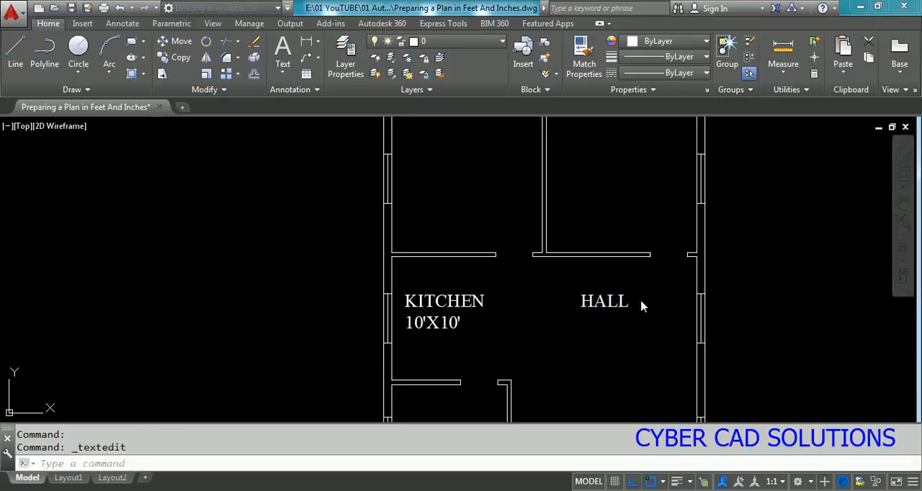
{"action": "key", "text": "Escape"}
Step: Change the KITCHEN text of the copy directly above the kitchen to DINING
{"action": "type", "text": "ed"}
{"action": "key", "text": "Return"}
{"action": "left_click", "coordinate": [470, 307]}
{"action": "type", "text": "DIN"}
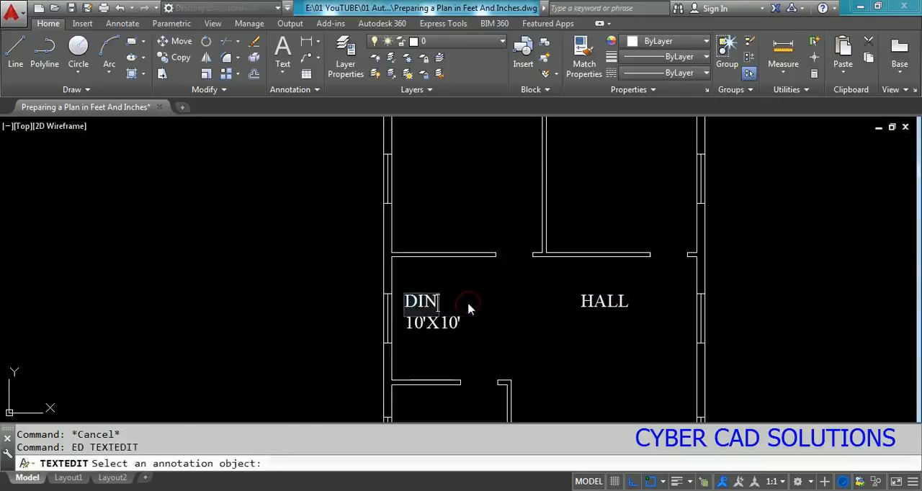
{"action": "type", "text": "ING"}
{"action": "key", "text": "Return"}
{"action": "key", "text": "Return"}
{"action": "key", "text": "Return"}
{"action": "scroll", "coordinate": [461, 317], "scroll_direction": "up", "scroll_amount": 1}
{"action": "key", "text": "Escape"}
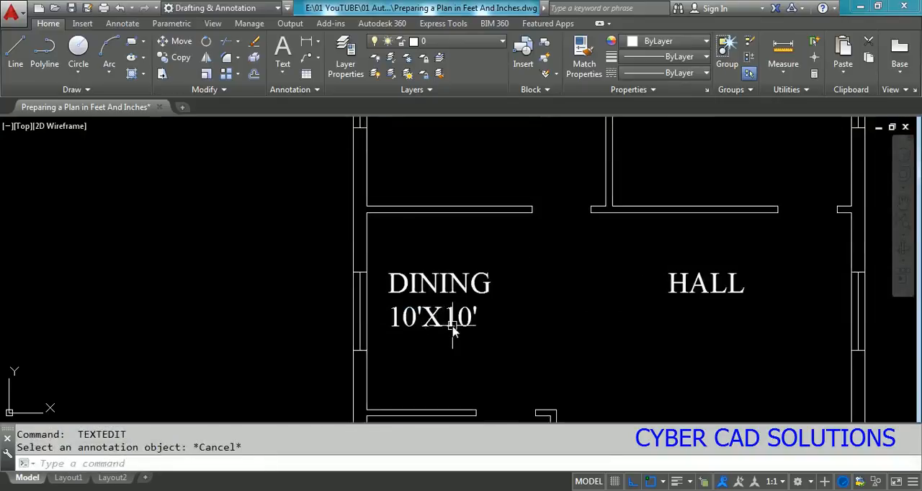
Step: Erase the 10'X10' size line below the DINING label
{"action": "left_click", "coordinate": [461, 324]}
{"action": "type", "text": "e"}
{"action": "key", "text": "Return"}
Step: Select the DINING and HALL labels and move them together a short distance to the right
{"action": "left_click", "coordinate": [480, 289]}
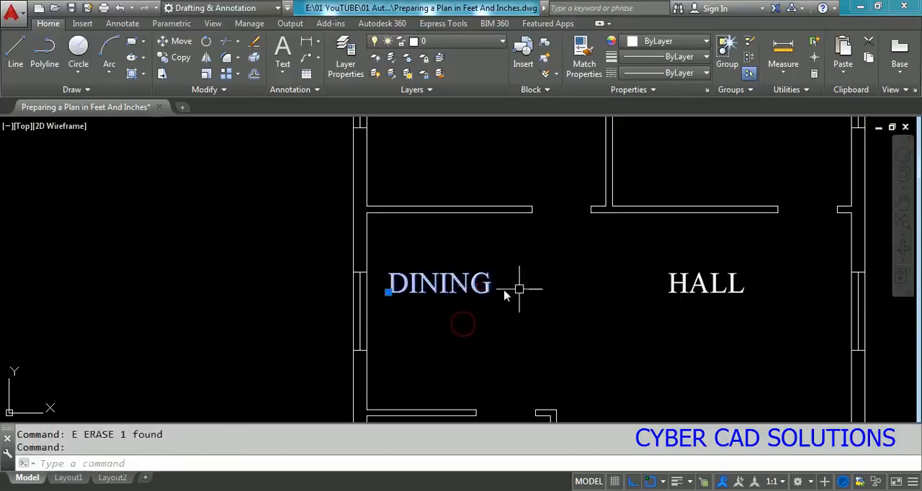
{"action": "left_click", "coordinate": [754, 335]}
{"action": "left_click", "coordinate": [754, 348]}
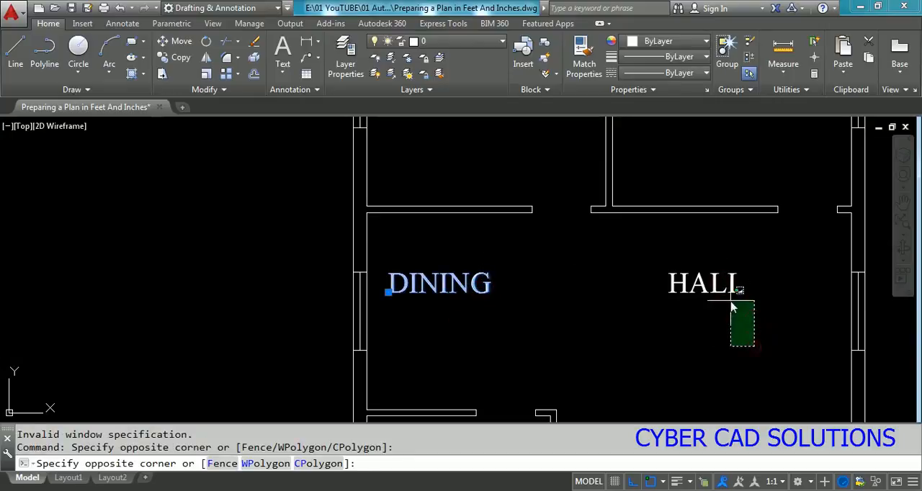
{"action": "key", "text": "Escape"}
{"action": "left_click", "coordinate": [727, 256]}
{"action": "left_click", "coordinate": [440, 332]}
{"action": "type", "text": "M"}
{"action": "key", "text": "Return"}
{"action": "left_click", "coordinate": [592, 331]}
{"action": "left_click", "coordinate": [635, 339]}
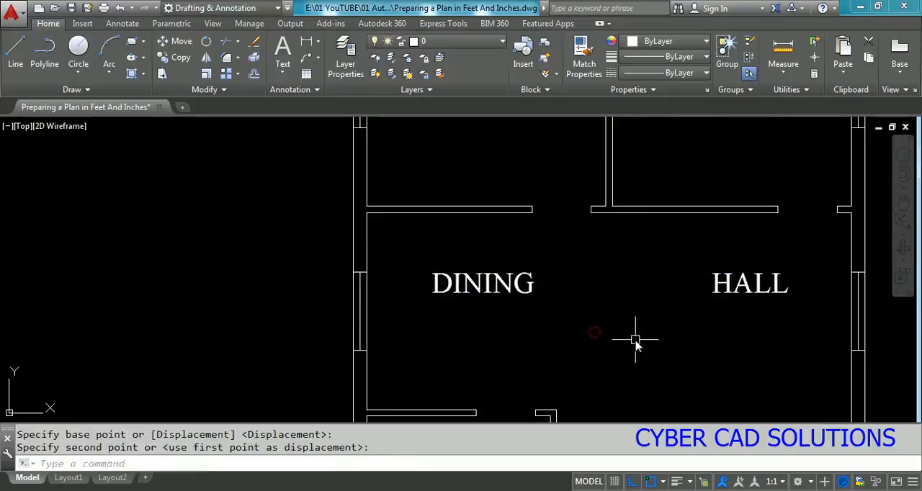
Step: Move the DINING and HALL labels together slightly downward
{"action": "left_click", "coordinate": [758, 262]}
{"action": "left_click", "coordinate": [496, 330]}
{"action": "key", "text": "m"}
{"action": "key", "text": "Return"}
{"action": "left_click", "coordinate": [624, 319]}
{"action": "left_click", "coordinate": [621, 338]}
Step: Copy the two-line kitchen label straight up into the left room above the dining area
{"action": "scroll", "coordinate": [515, 312], "scroll_direction": "down", "scroll_amount": 2}
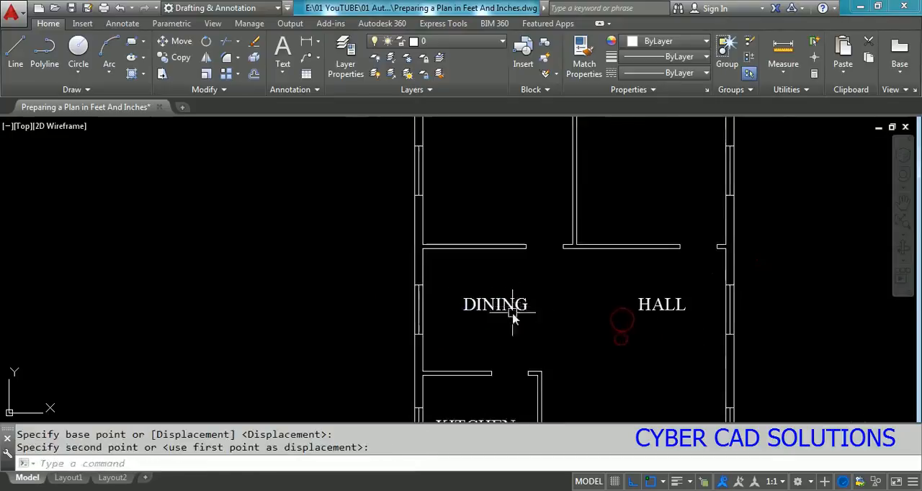
{"action": "middle_click_drag", "start_coordinate": [551, 278], "coordinate": [549, 301]}
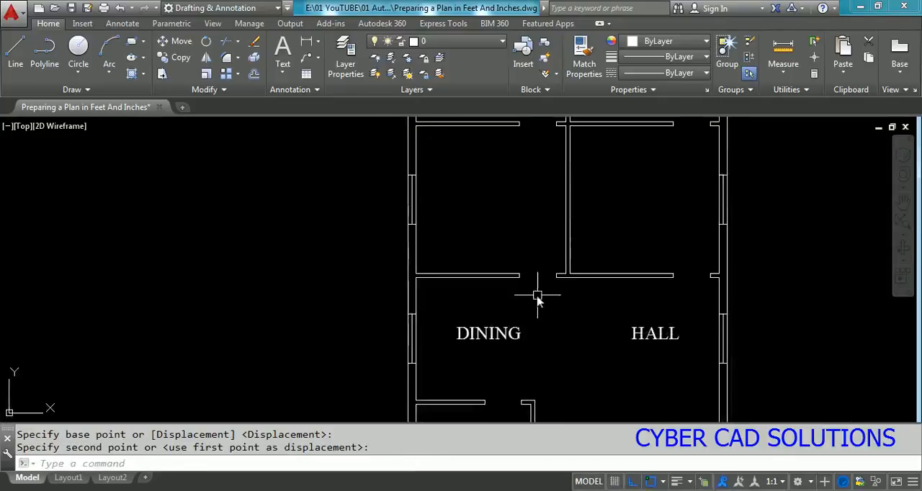
{"action": "scroll", "coordinate": [535, 300], "scroll_direction": "down", "scroll_amount": 2}
{"action": "type", "text": "c"}
{"action": "key", "text": "Return"}
{"action": "left_click", "coordinate": [483, 410]}
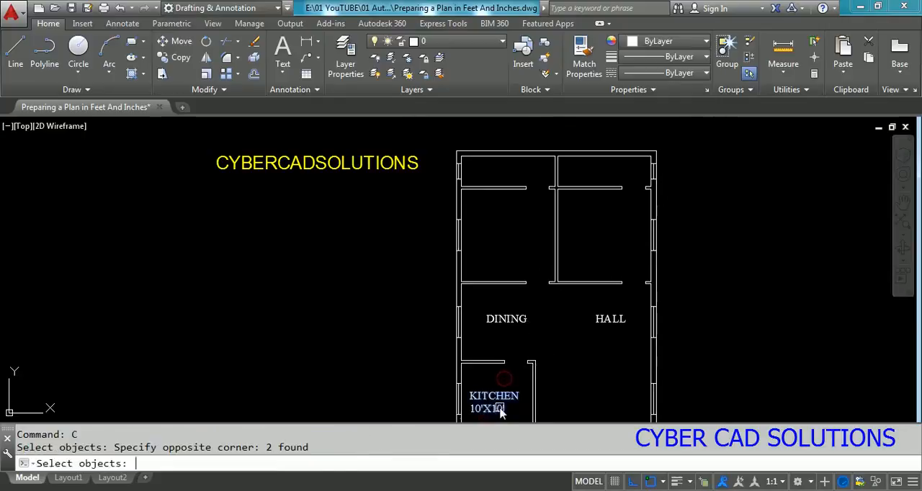
{"action": "key", "text": "Return"}
{"action": "left_click", "coordinate": [496, 409]}
{"action": "left_click", "coordinate": [523, 240]}
{"action": "key", "text": "Return"}
{"action": "scroll", "coordinate": [518, 217], "scroll_direction": "up", "scroll_amount": 2}
{"action": "left_click", "coordinate": [499, 216]}
{"action": "left_click", "coordinate": [457, 275]}
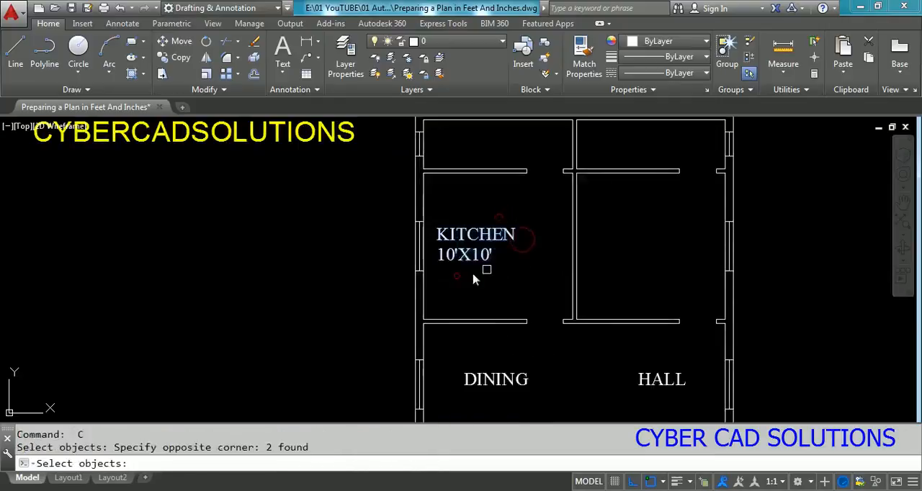
{"action": "type", "text": "M"}
{"action": "key", "text": "Return"}
{"action": "left_click", "coordinate": [499, 271]}
{"action": "left_click", "coordinate": [523, 267]}
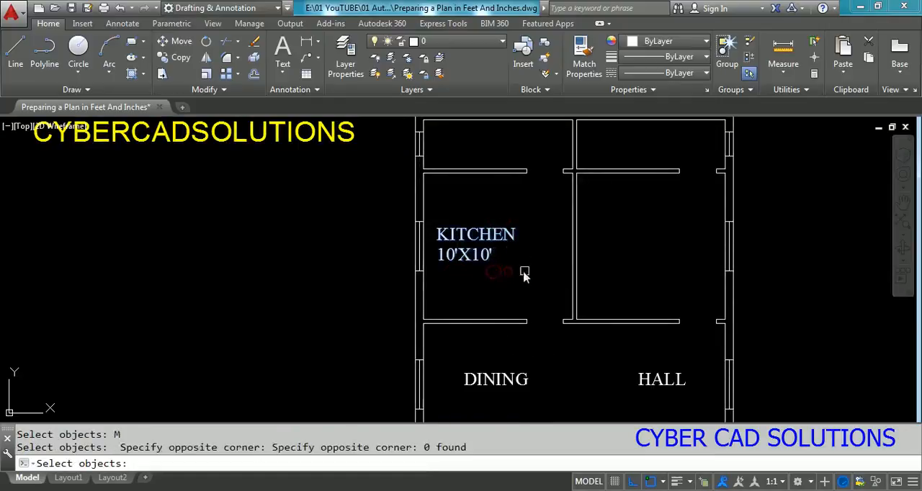
{"action": "key", "text": "Escape"}
{"action": "key", "text": "Escape"}
Step: Move the copied two-line label in the left room above the dining area slightly to the right
{"action": "type", "text": "M"}
{"action": "key", "text": "Return"}
{"action": "left_click", "coordinate": [475, 223]}
{"action": "left_click", "coordinate": [457, 267]}
{"action": "key", "text": "Return"}
{"action": "left_click", "coordinate": [477, 276]}
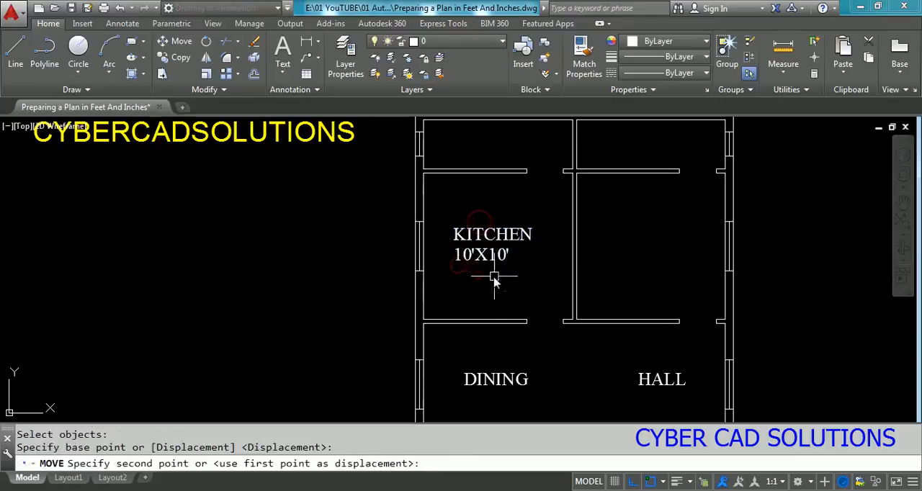
{"action": "left_click", "coordinate": [493, 277]}
Step: Change the first line of the copied kitchen label above the dining area to BED ROOM
{"action": "double_click", "coordinate": [522, 241]}
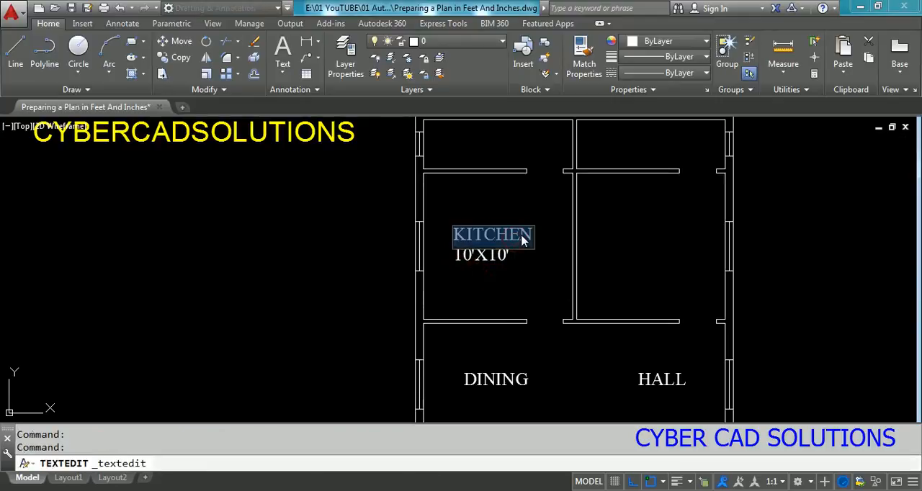
{"action": "type", "text": "BED ROOM"}
{"action": "key", "text": "Return"}
{"action": "key", "text": "Escape"}
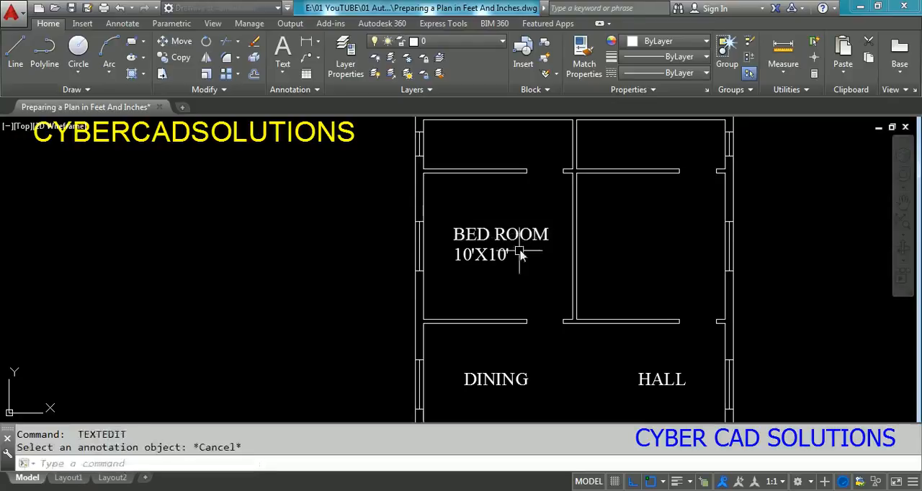
Step: Set the size line under the BED ROOM label to 12'X12'
{"action": "type", "text": "ED"}
{"action": "key", "text": "Return"}
{"action": "left_click", "coordinate": [500, 255]}
{"action": "type", "text": "12'"}
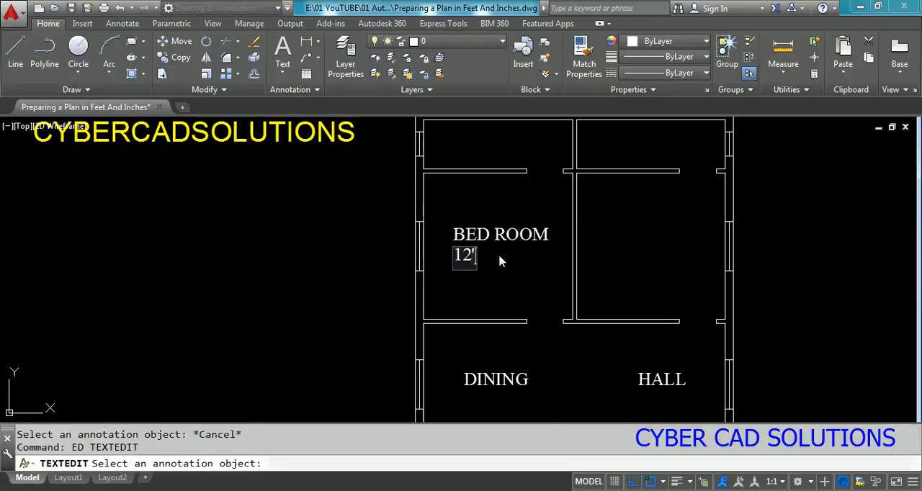
{"action": "key", "text": "Return"}
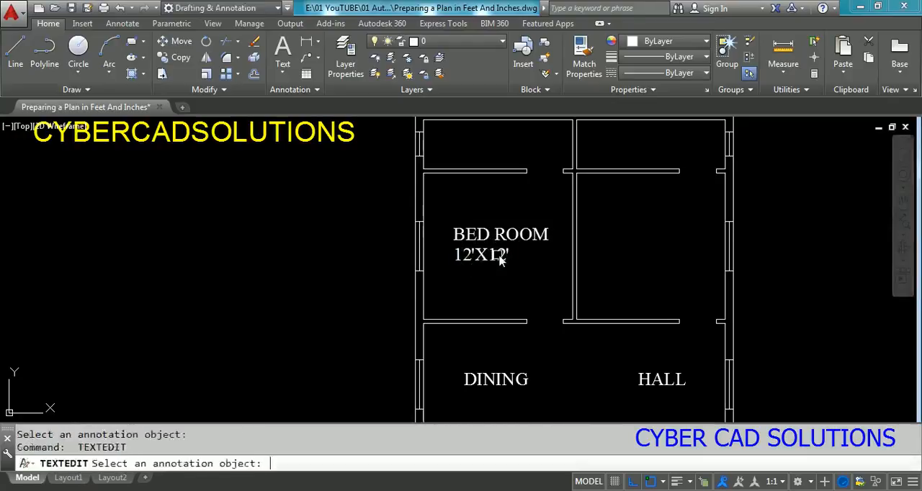
{"action": "key", "text": "Escape"}
Step: Copy the two-line BED ROOM label horizontally into the adjacent right room above the hall
{"action": "type", "text": "CO"}
{"action": "key", "text": "Return"}
{"action": "left_click", "coordinate": [513, 211]}
{"action": "left_click", "coordinate": [475, 271]}
{"action": "key", "text": "Return"}
{"action": "left_click", "coordinate": [495, 258]}
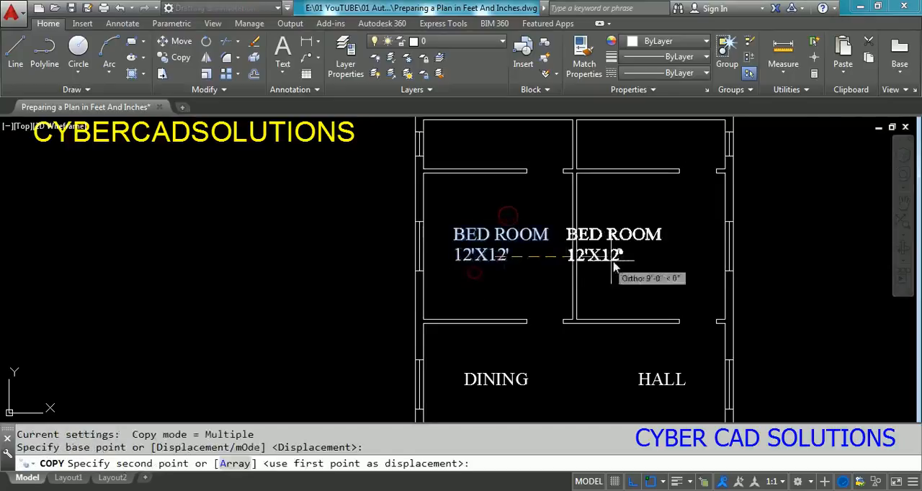
{"action": "left_click", "coordinate": [645, 264]}
{"action": "key", "text": "Return"}
{"action": "key", "text": "Escape"}
Step: Copy the left BED ROOM label and its size line about 8' straight up into the narrow room above it
{"action": "middle_click_drag", "start_coordinate": [570, 227], "coordinate": [545, 309]}
{"action": "type", "text": "CO"}
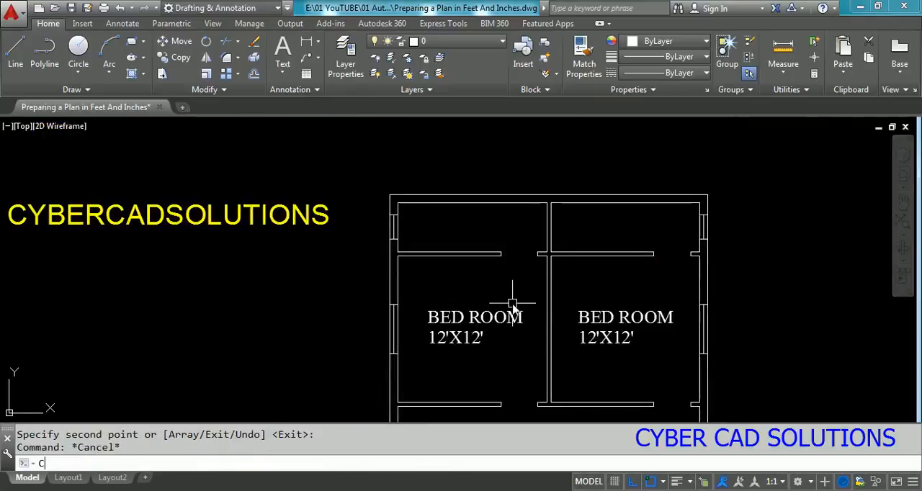
{"action": "key", "text": "Return"}
{"action": "left_click", "coordinate": [492, 306]}
{"action": "left_click", "coordinate": [446, 353]}
{"action": "key", "text": "Return"}
{"action": "left_click", "coordinate": [471, 325]}
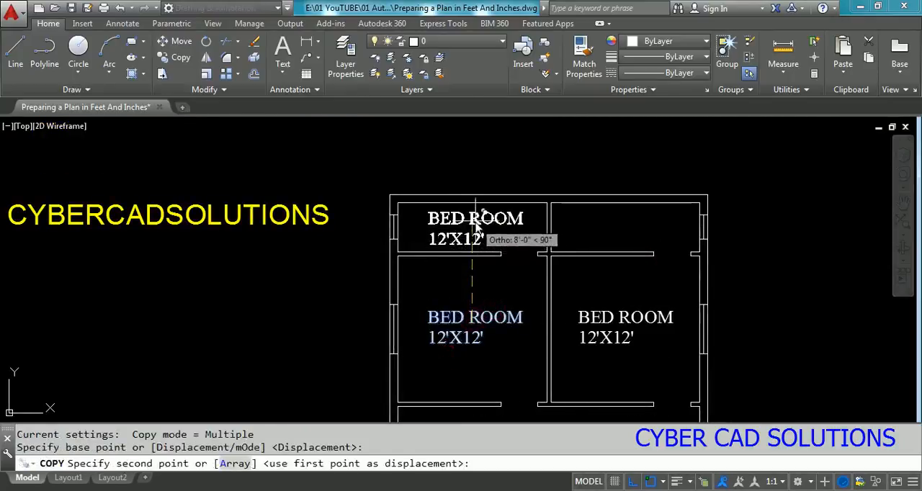
{"action": "left_click", "coordinate": [477, 225]}
{"action": "key", "text": "Escape"}
Step: Change the first line of the copied label in the upper-left room to TOILET
{"action": "double_click", "coordinate": [498, 220]}
{"action": "type", "text": "TOILET"}
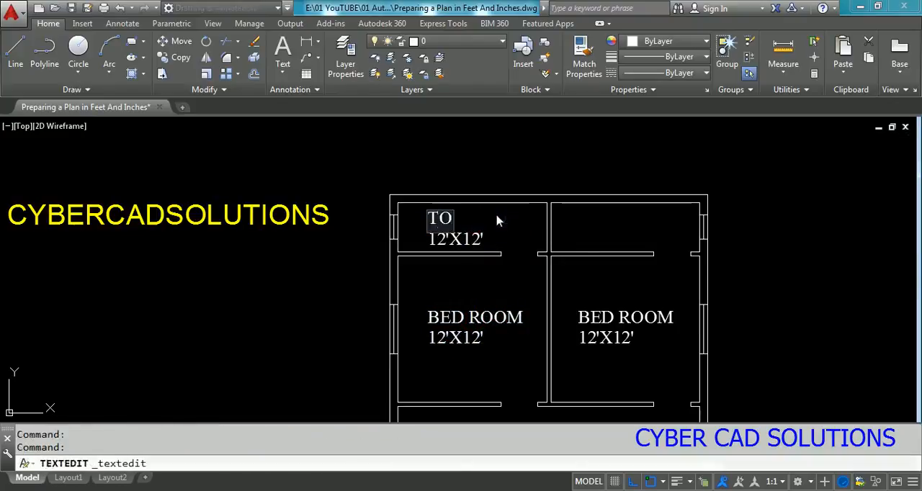
{"action": "key", "text": "Return"}
Step: Set the size line under the TOILET label to 12'X4'
{"action": "scroll", "coordinate": [497, 219], "scroll_direction": "up", "scroll_amount": 2}
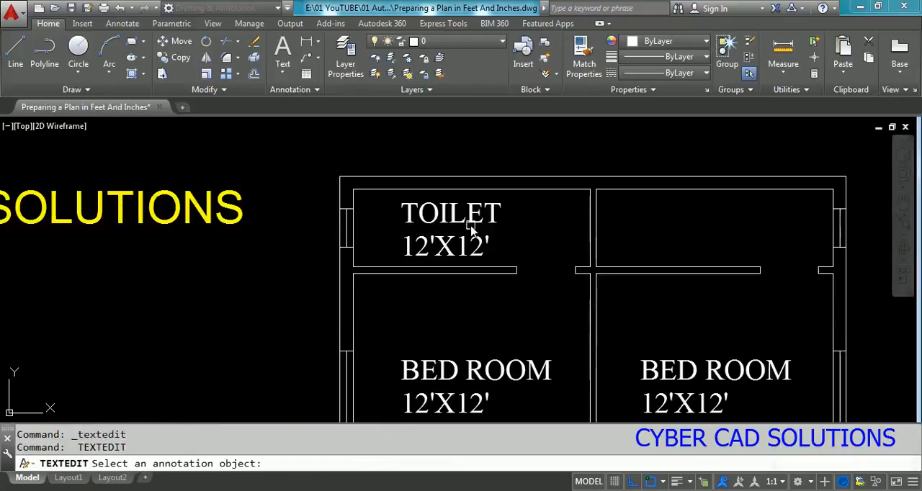
{"action": "key", "text": "Escape"}
{"action": "type", "text": "ED"}
{"action": "key", "text": "Return"}
{"action": "left_click", "coordinate": [475, 257]}
{"action": "left_click", "coordinate": [474, 257]}
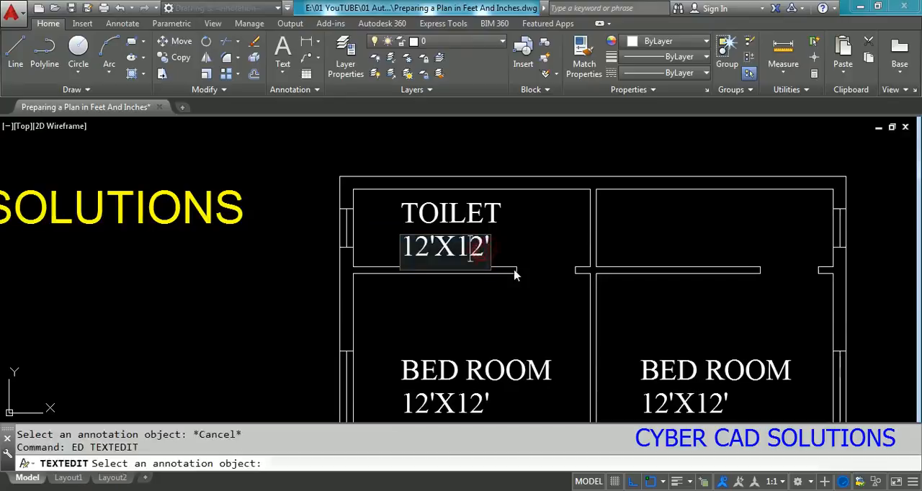
{"action": "key", "text": "BackSpace"}
{"action": "key", "text": "Delete"}
{"action": "type", "text": "4"}
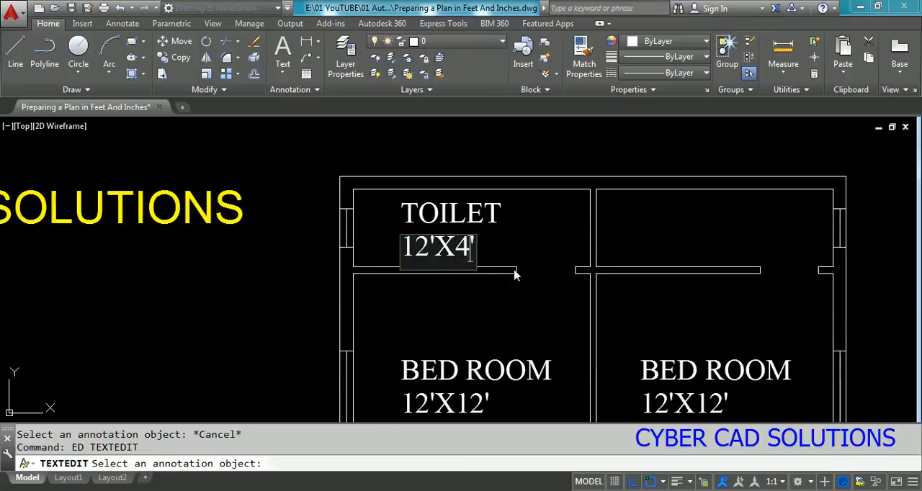
{"action": "key", "text": "Return"}
{"action": "key", "text": "Return"}
{"action": "key", "text": "Escape"}
Step: Copy the two-line TOILET label horizontally into the narrow room above the right bedroom
{"action": "type", "text": "CO"}
{"action": "key", "text": "Return"}
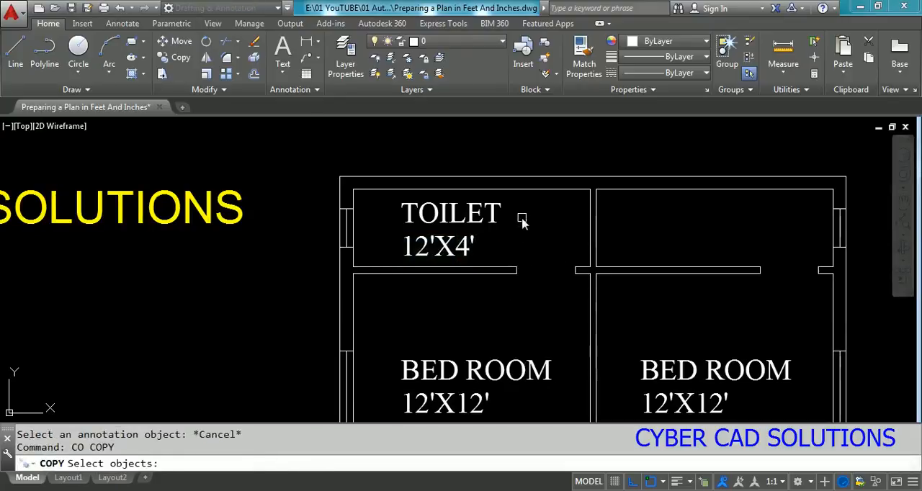
{"action": "left_click", "coordinate": [521, 217]}
{"action": "left_click", "coordinate": [441, 249]}
{"action": "key", "text": "Return"}
{"action": "left_click", "coordinate": [441, 249]}
{"action": "left_click", "coordinate": [695, 248]}
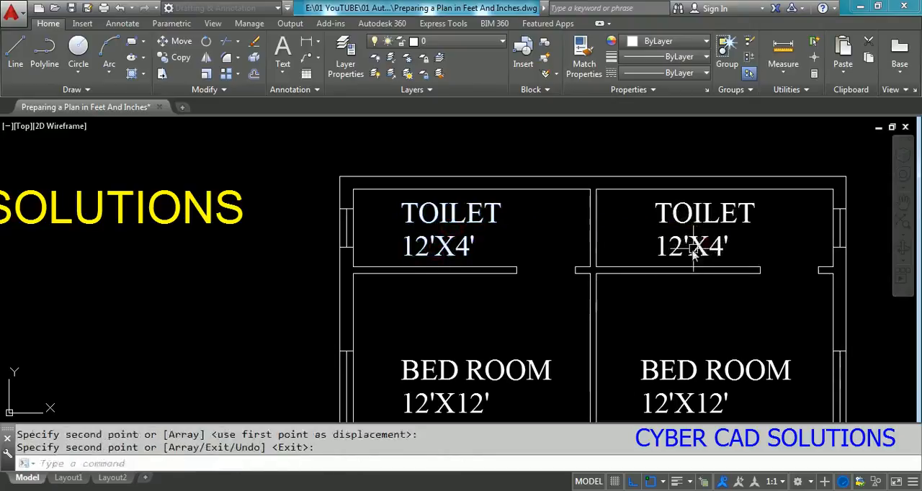
{"action": "key", "text": "Escape"}
{"action": "scroll", "coordinate": [582, 268], "scroll_direction": "down", "scroll_amount": 6}
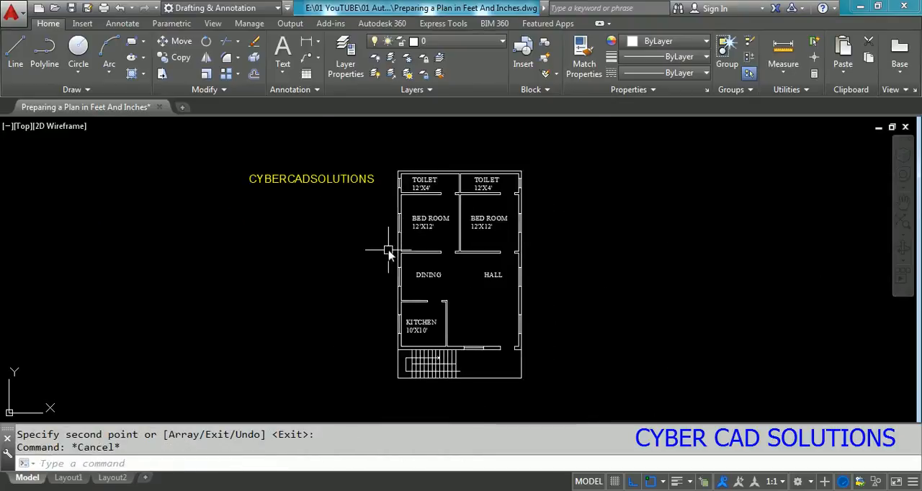
{"action": "scroll", "coordinate": [389, 254], "scroll_direction": "up", "scroll_amount": 2}
{"action": "type", "text": "z"}
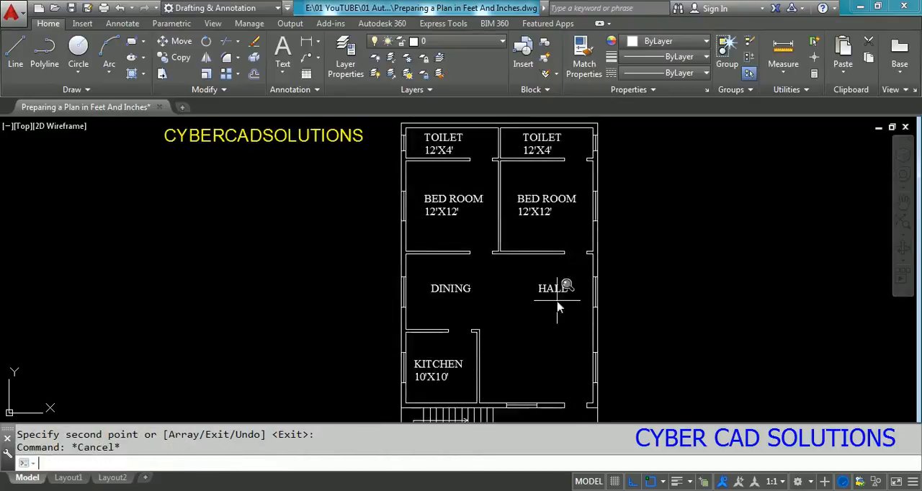
{"action": "key", "text": "Return"}
{"action": "key", "text": "Return"}
{"action": "left_click_drag", "start_coordinate": [603, 239], "coordinate": [603, 284]}
{"action": "key", "text": "Escape"}
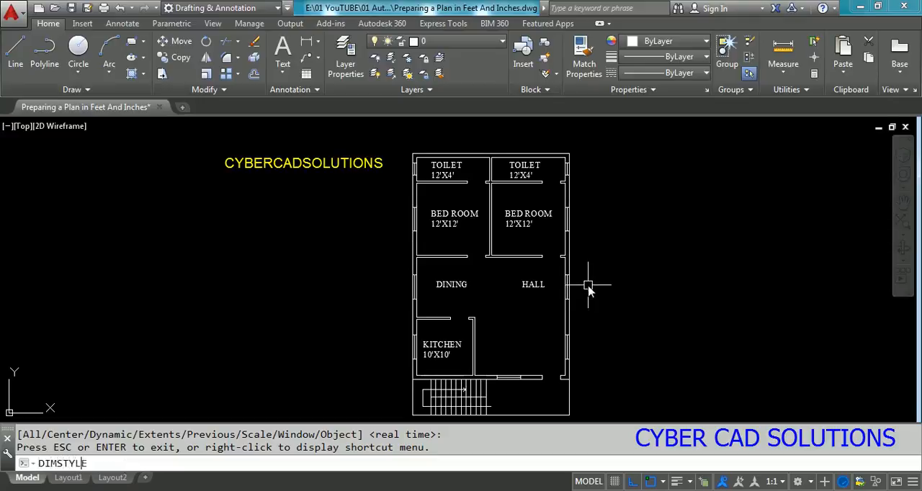
Step: Set the Standard dimension style's linear unit format to Architectural with a precision of 0'-0"
{"action": "key", "text": "Return"}
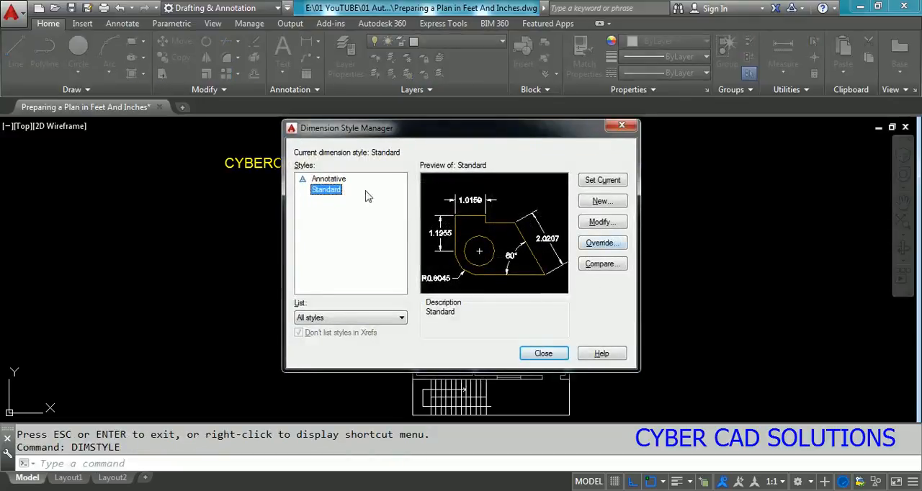
{"action": "left_click", "coordinate": [603, 221]}
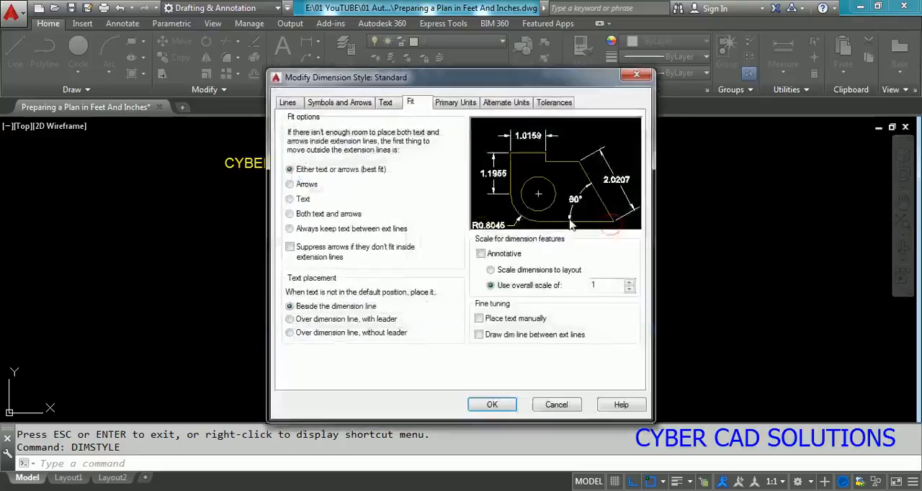
{"action": "left_click", "coordinate": [461, 104]}
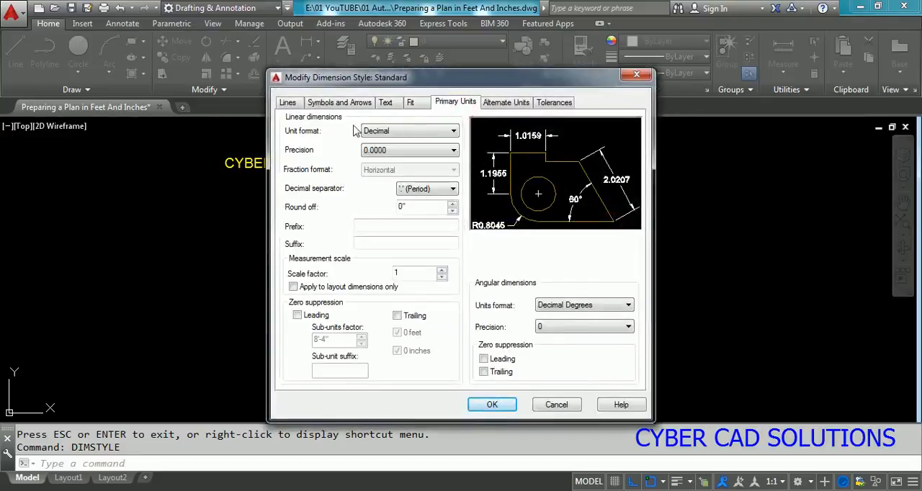
{"action": "left_click", "coordinate": [408, 131]}
{"action": "left_click", "coordinate": [395, 175]}
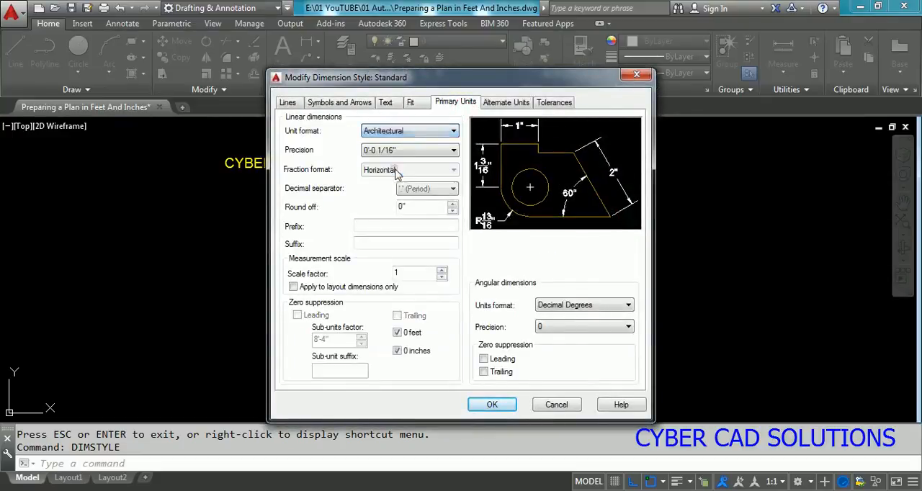
{"action": "left_click", "coordinate": [402, 151]}
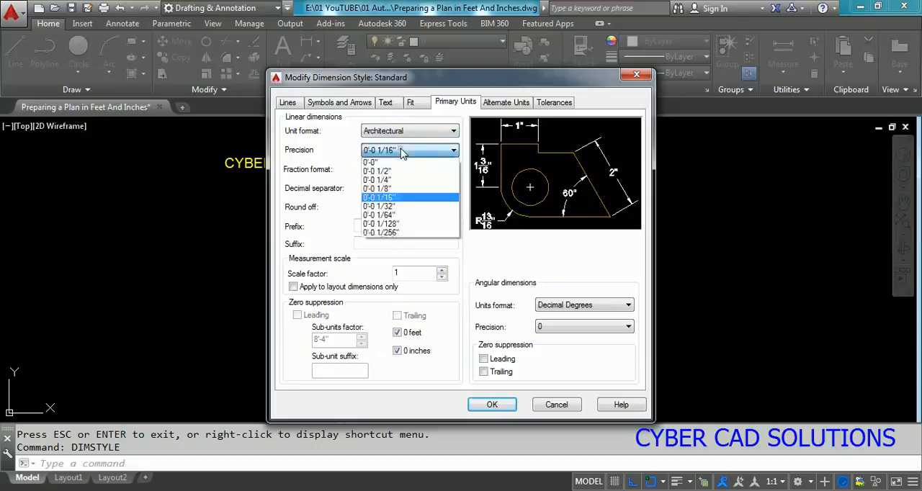
{"action": "left_click", "coordinate": [388, 162]}
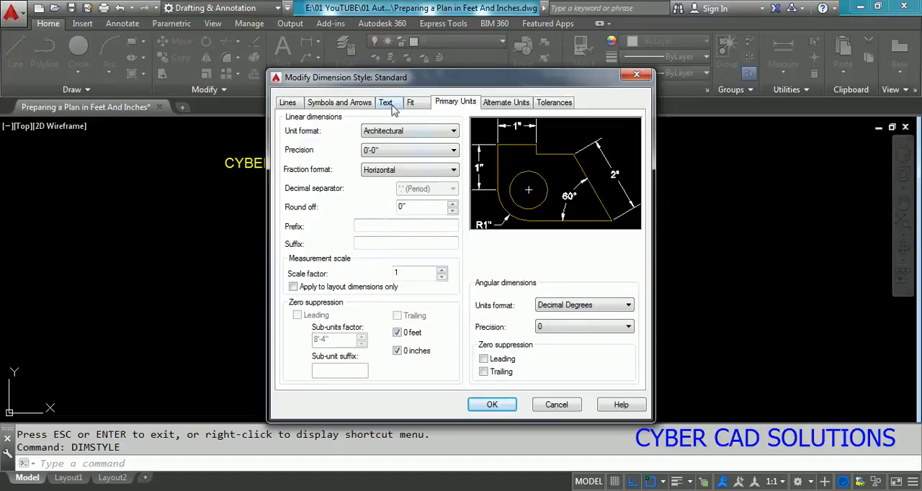
Step: Align the Standard style's dimension text with the dimension line and save the style changes
{"action": "left_click", "coordinate": [388, 104]}
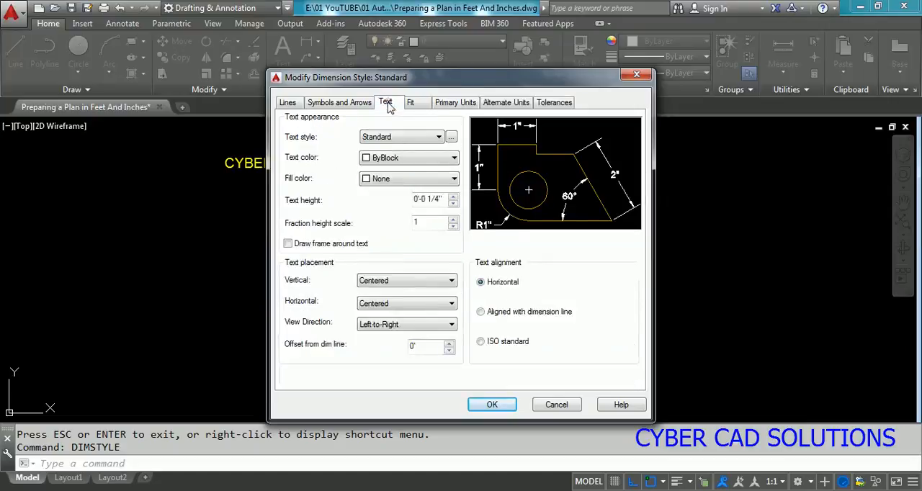
{"action": "left_click", "coordinate": [480, 312]}
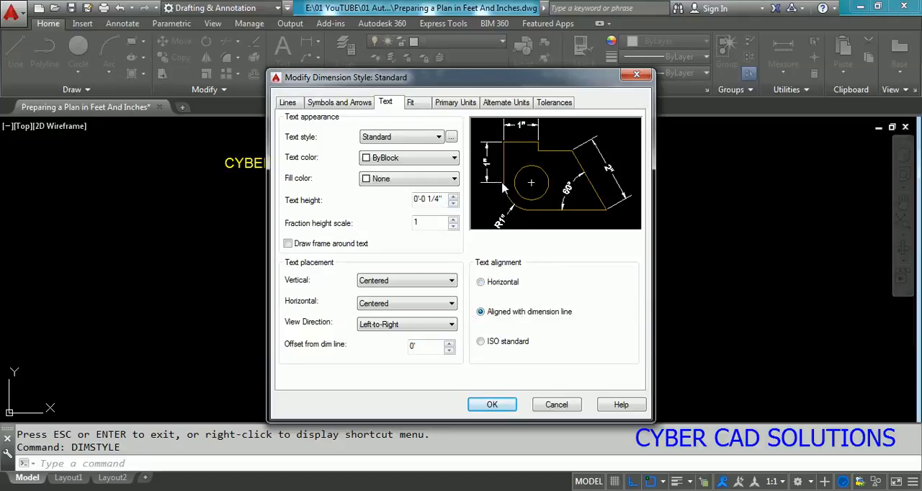
{"action": "left_click", "coordinate": [415, 103]}
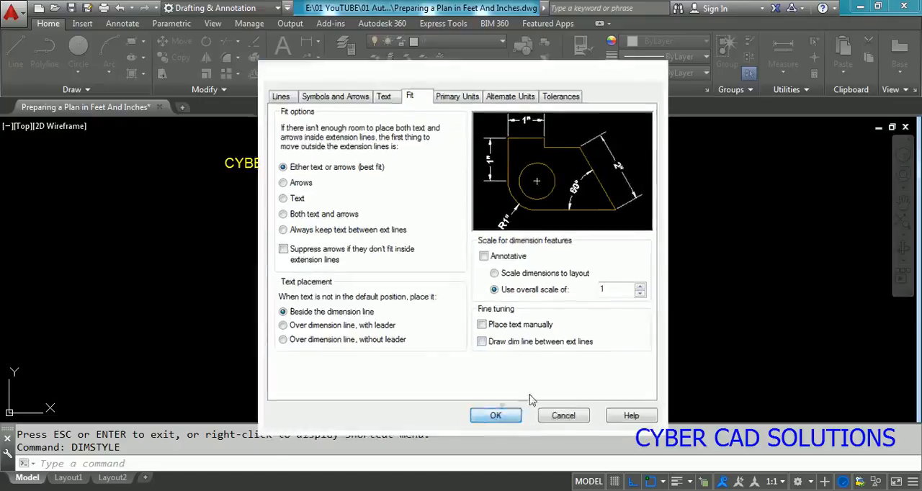
{"action": "left_click", "coordinate": [492, 404]}
{"action": "left_click", "coordinate": [548, 352]}
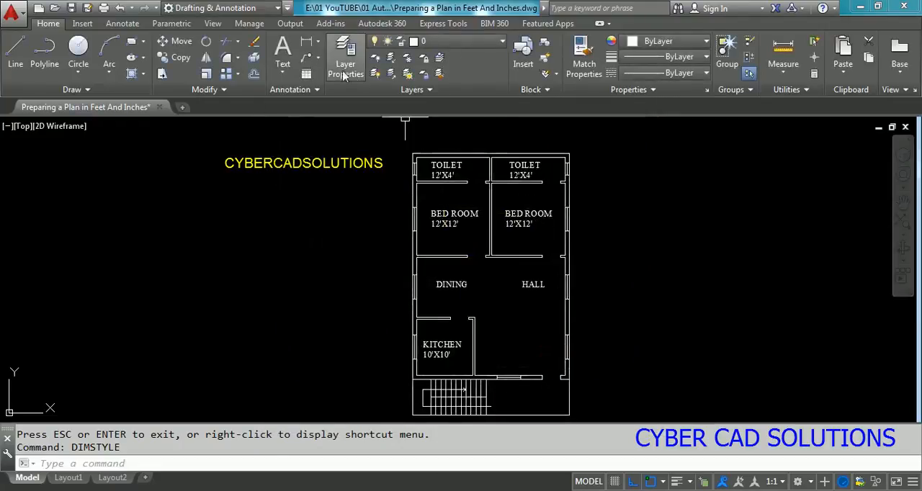
Step: Try a linear dimension across the plan's overall width, placed just above the top outer wall
{"action": "left_click", "coordinate": [307, 41]}
{"action": "scroll", "coordinate": [432, 131], "scroll_direction": "up", "scroll_amount": 4}
{"action": "left_click", "coordinate": [383, 190]}
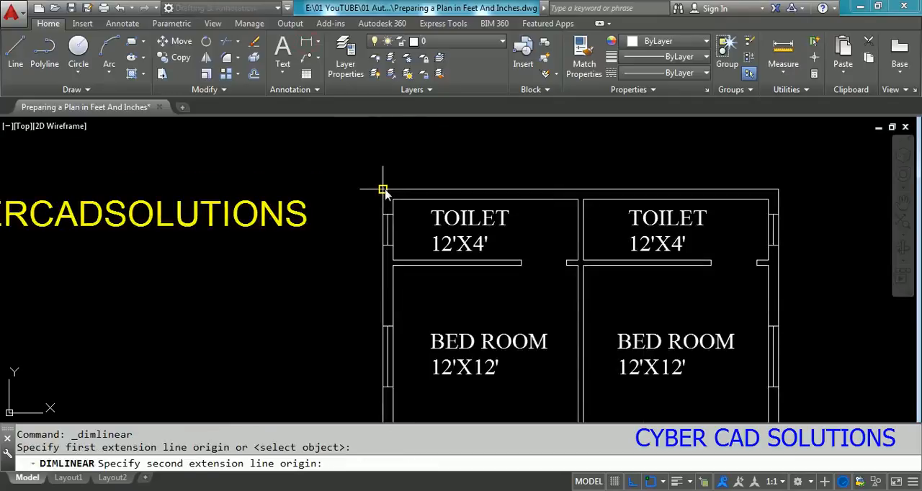
{"action": "left_click", "coordinate": [754, 189]}
{"action": "left_click", "coordinate": [714, 173]}
{"action": "scroll", "coordinate": [591, 165], "scroll_direction": "up", "scroll_amount": 6}
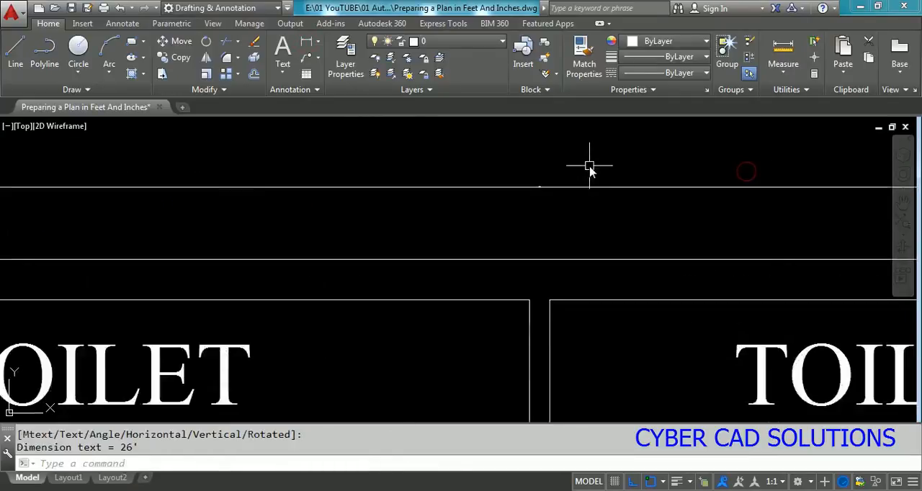
Step: Erase the linear dimension just placed above the top outer wall
{"action": "scroll", "coordinate": [576, 195], "scroll_direction": "down", "scroll_amount": 4}
{"action": "scroll", "coordinate": [573, 208], "scroll_direction": "down", "scroll_amount": 2}
{"action": "left_click", "coordinate": [589, 199]}
{"action": "type", "text": "E"}
{"action": "key", "text": "Return"}
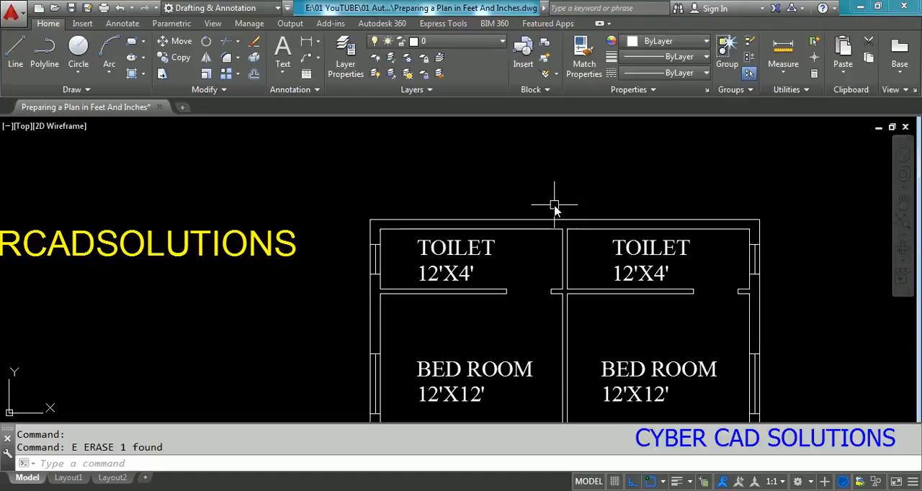
Step: Set the Standard dimension style's overall scale for dimension features to 100
{"action": "type", "text": "DIMSTYL"}
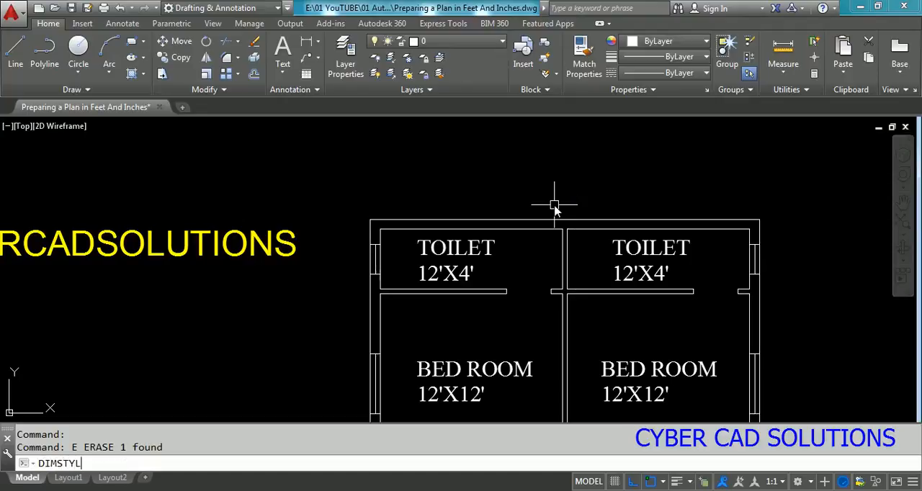
{"action": "type", "text": "E"}
{"action": "key", "text": "Return"}
{"action": "left_click", "coordinate": [600, 222]}
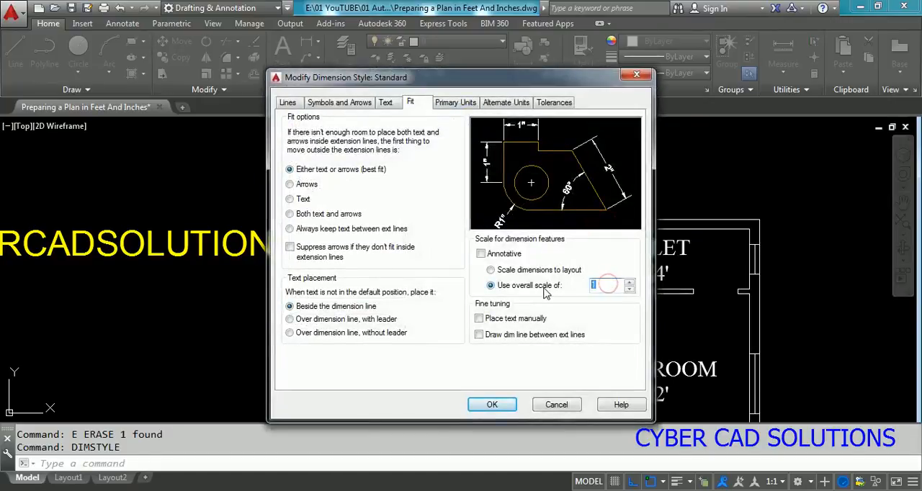
{"action": "left_click", "coordinate": [505, 406]}
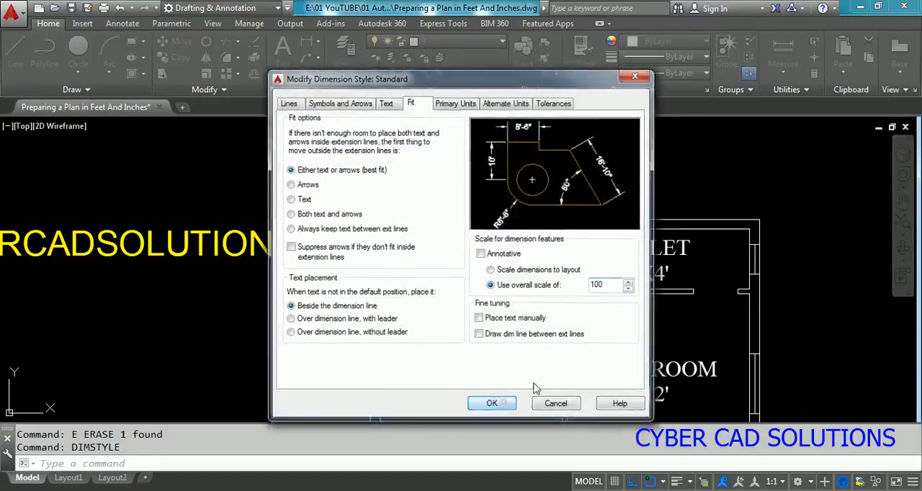
{"action": "left_click", "coordinate": [489, 354]}
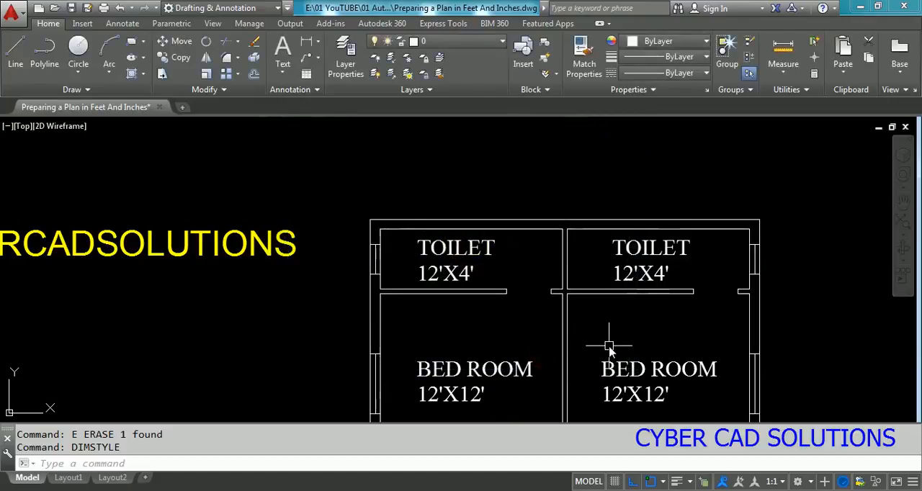
Step: Try a horizontal dimension across the plan's overall width, placed above the top outer wall
{"action": "type", "text": "DIMH"}
{"action": "key", "text": "Return"}
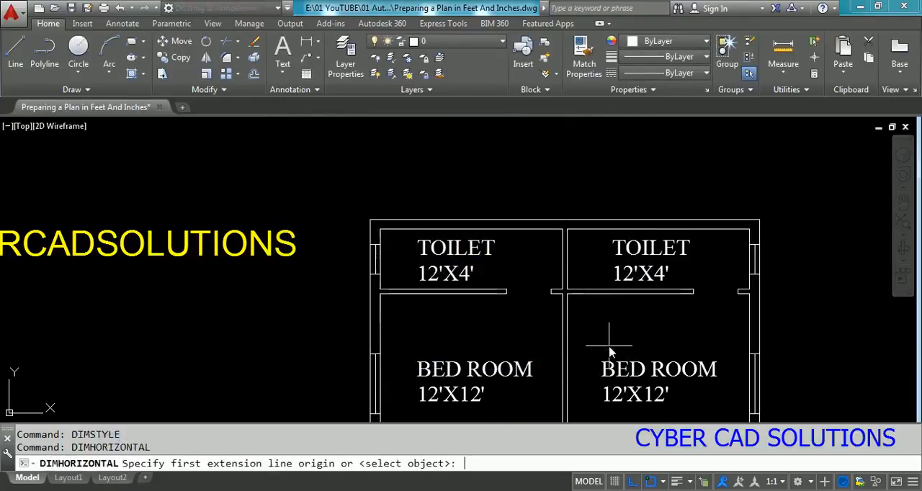
{"action": "left_click", "coordinate": [370, 220]}
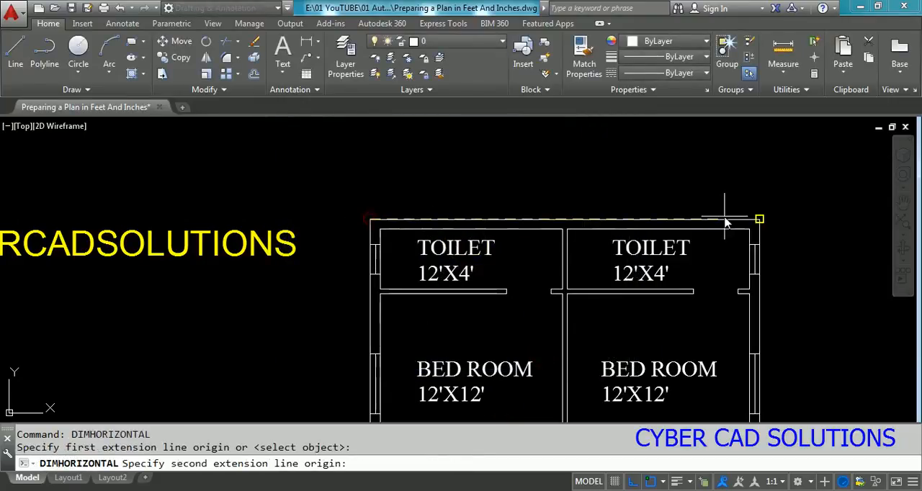
{"action": "left_click", "coordinate": [760, 220]}
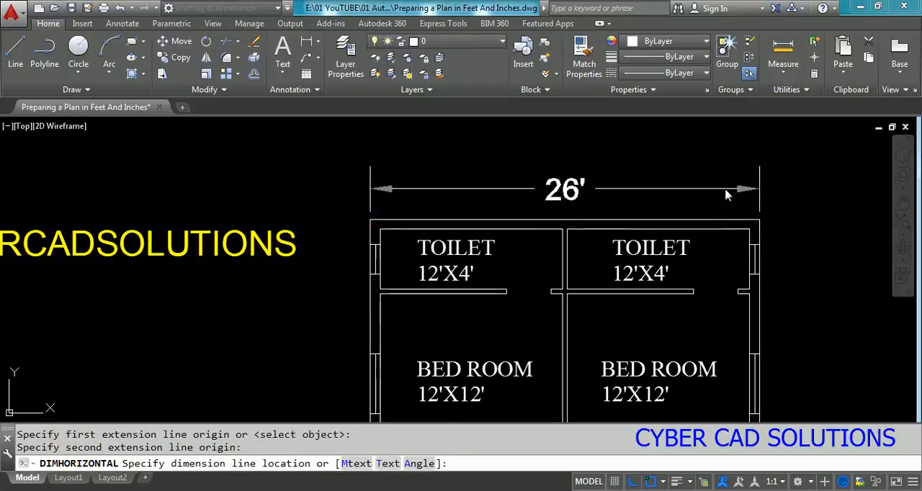
{"action": "left_click", "coordinate": [729, 190]}
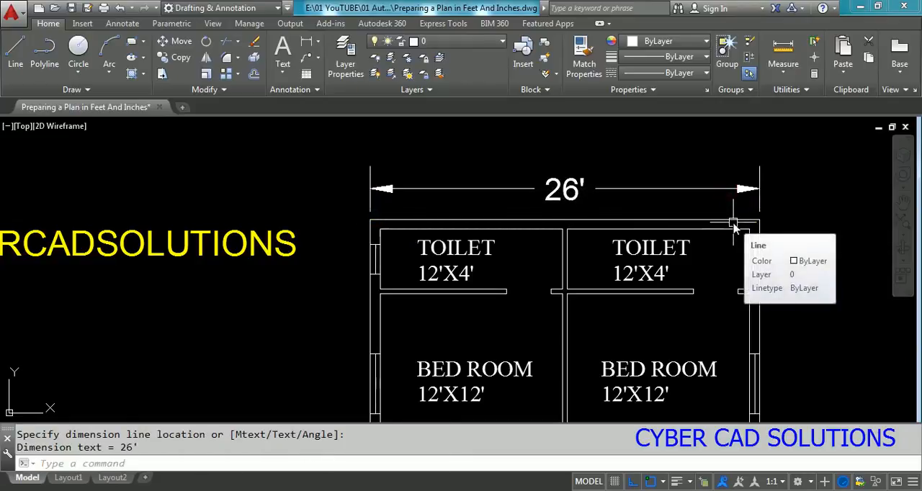
Step: Erase the trial overall-width dimension above the top outer wall
{"action": "left_click", "coordinate": [574, 191]}
{"action": "type", "text": "e"}
{"action": "key", "text": "Return"}
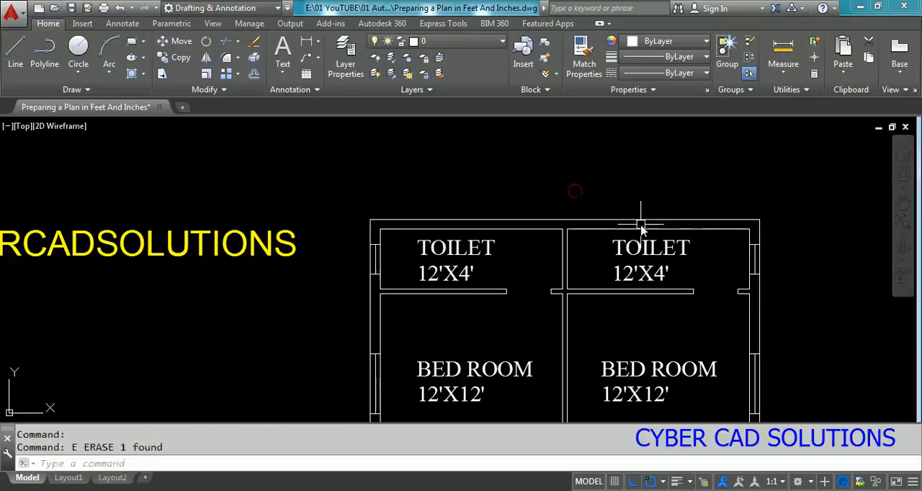
Step: Set the Standard dimension style's overall scale to 50 and save the style changes
{"action": "type", "text": "DIMSTYLE"}
{"action": "key", "text": "Return"}
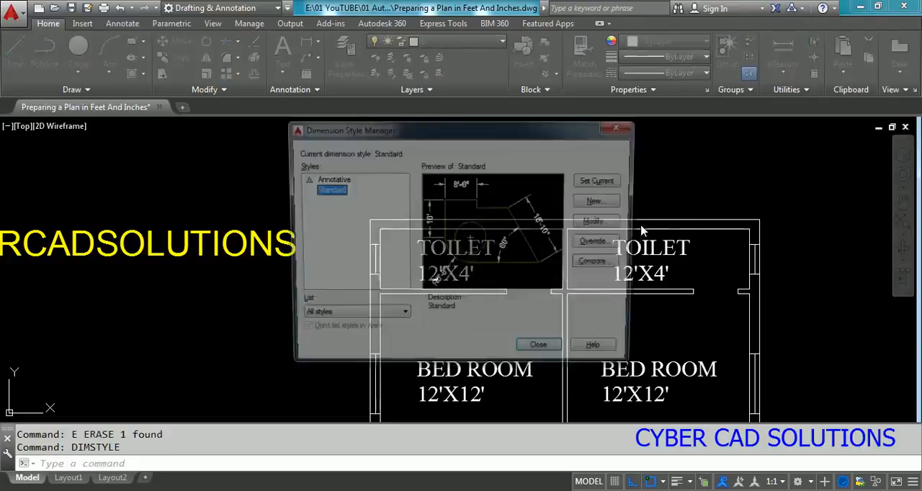
{"action": "left_click", "coordinate": [595, 222]}
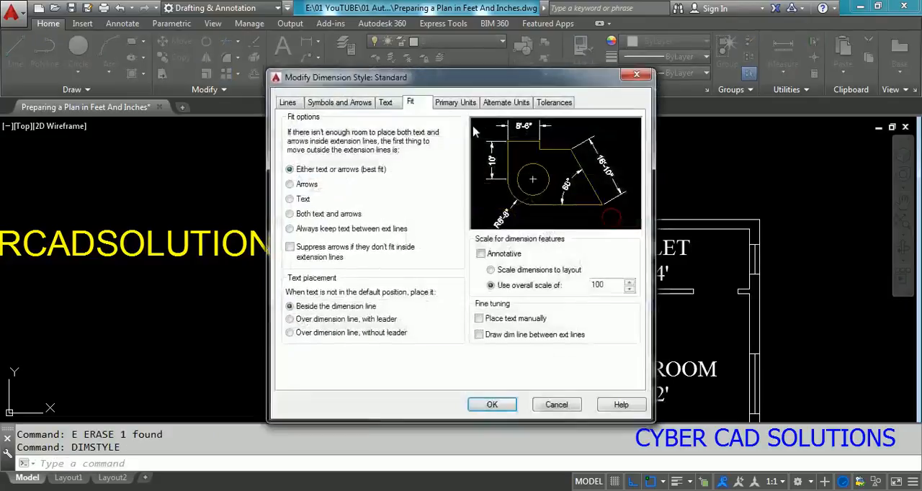
{"action": "double_click", "coordinate": [597, 284]}
{"action": "type", "text": "50"}
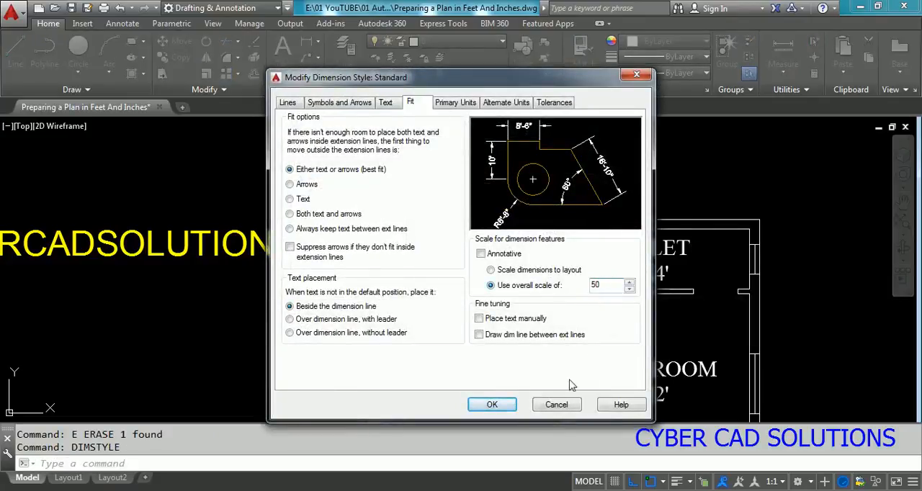
{"action": "left_click", "coordinate": [492, 404]}
{"action": "left_click", "coordinate": [488, 351]}
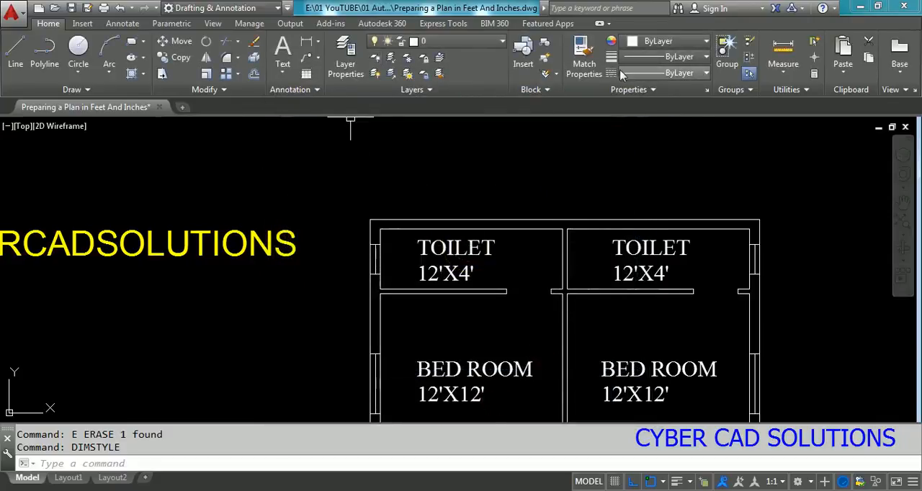
{"action": "type", "text": "DIMRHO"}
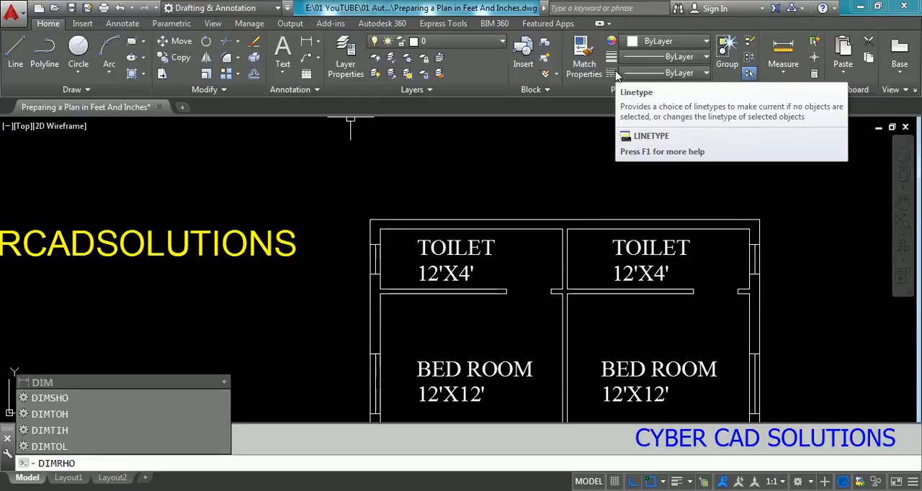
{"action": "type", "text": "R"}
{"action": "key", "text": "Return"}
Step: Dimension the plan's overall width between the two top outer corners, with the dimension line just above the top wall
{"action": "type", "text": "DIM"}
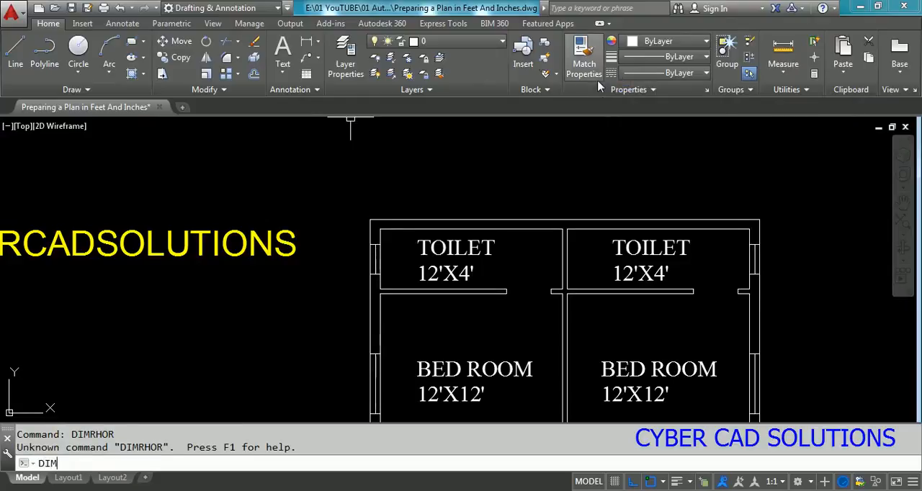
{"action": "type", "text": "HOR"}
{"action": "key", "text": "Return"}
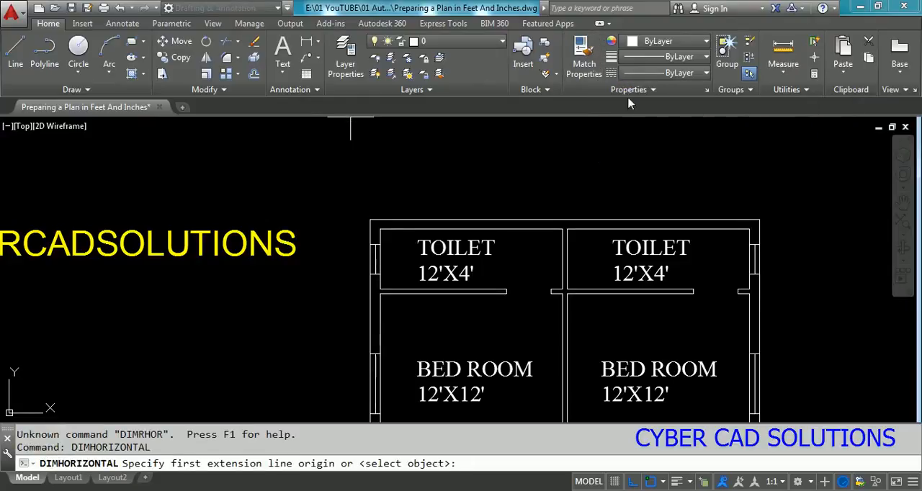
{"action": "left_click", "coordinate": [370, 219]}
{"action": "left_click", "coordinate": [759, 219]}
{"action": "left_click", "coordinate": [691, 205]}
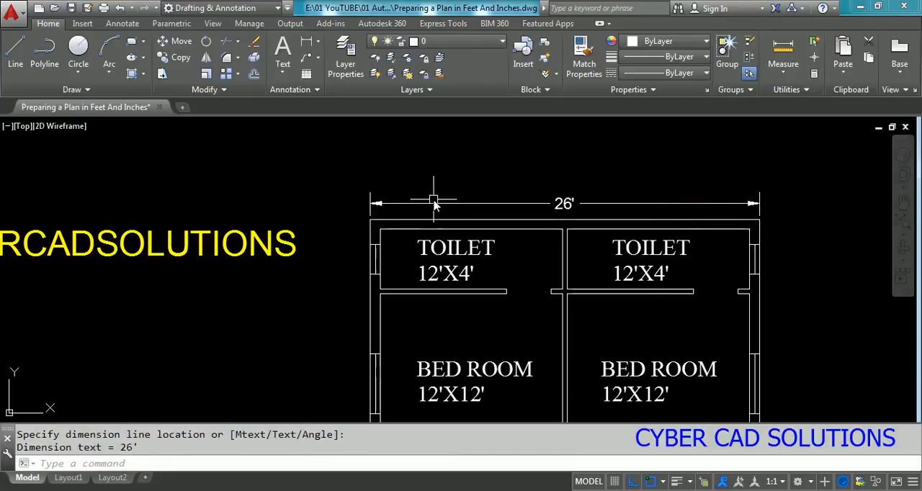
Step: Add a vertical dimension left of the plan from the top-left outer corner to the outer corner below the kitchen
{"action": "type", "text": "VER"}
{"action": "key", "text": "Return"}
{"action": "scroll", "coordinate": [352, 238], "scroll_direction": "up", "scroll_amount": 4}
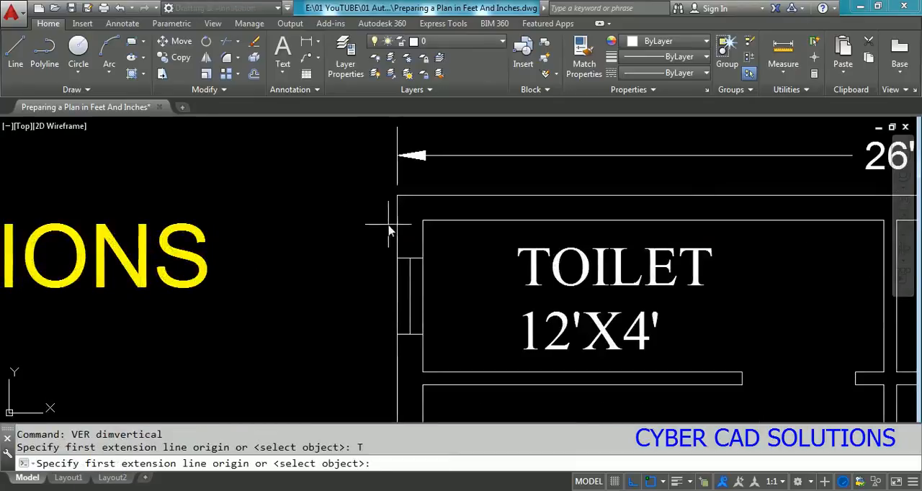
{"action": "left_click", "coordinate": [397, 195]}
{"action": "scroll", "coordinate": [381, 130], "scroll_direction": "down", "scroll_amount": 5}
{"action": "scroll", "coordinate": [378, 378], "scroll_direction": "up", "scroll_amount": 6}
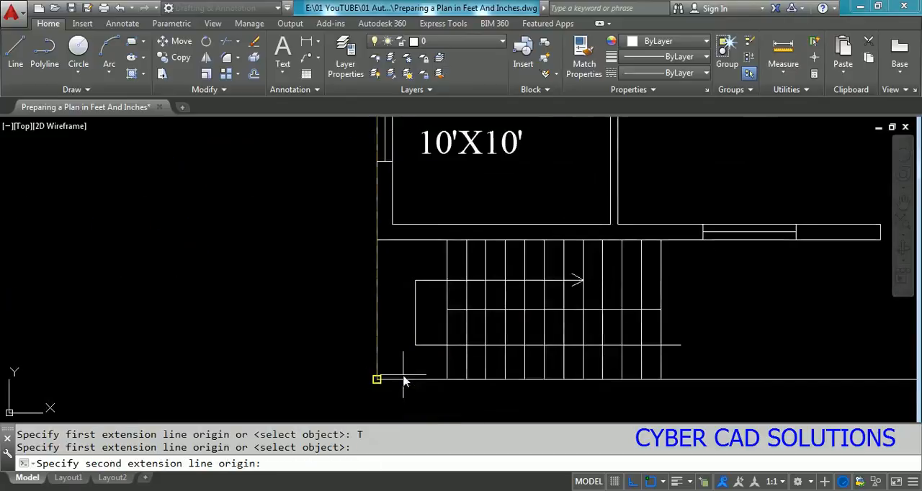
{"action": "left_click", "coordinate": [377, 240]}
{"action": "left_click", "coordinate": [352, 241]}
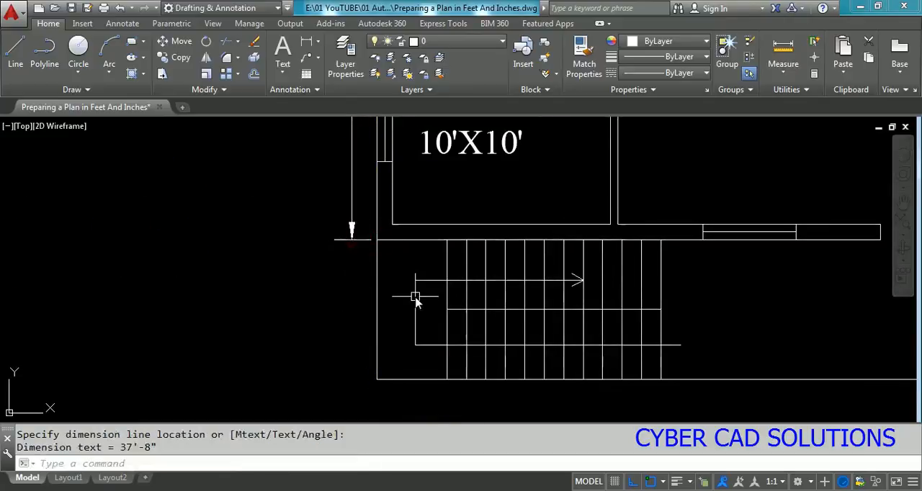
Step: Add a vertical dimension for the staircase area's depth, in line with the dimension line along the left outer wall
{"action": "type", "text": "VER"}
{"action": "key", "text": "Return"}
{"action": "left_click", "coordinate": [377, 240]}
{"action": "left_click", "coordinate": [377, 379]}
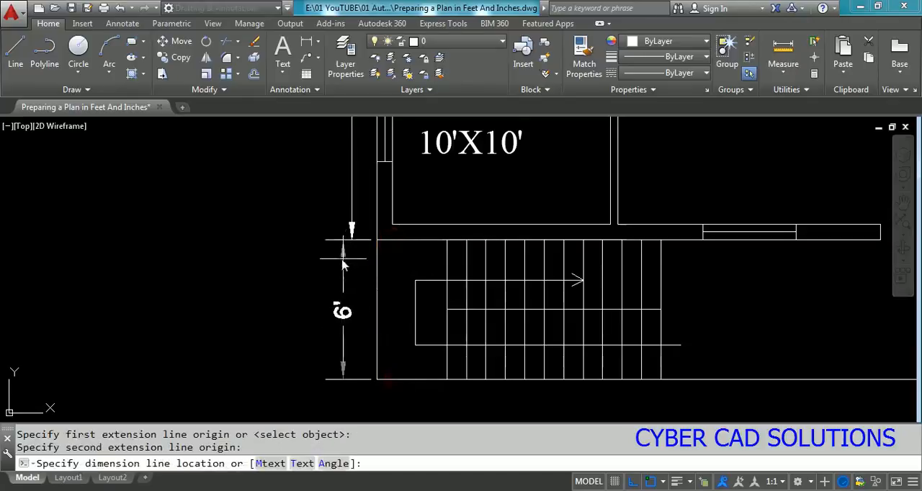
{"action": "left_click", "coordinate": [353, 243]}
Step: Examine the dimensions along the plan's left side and fit the whole drawing in view
{"action": "scroll", "coordinate": [372, 366], "scroll_direction": "down", "scroll_amount": 4}
{"action": "scroll", "coordinate": [391, 366], "scroll_direction": "up", "scroll_amount": 4}
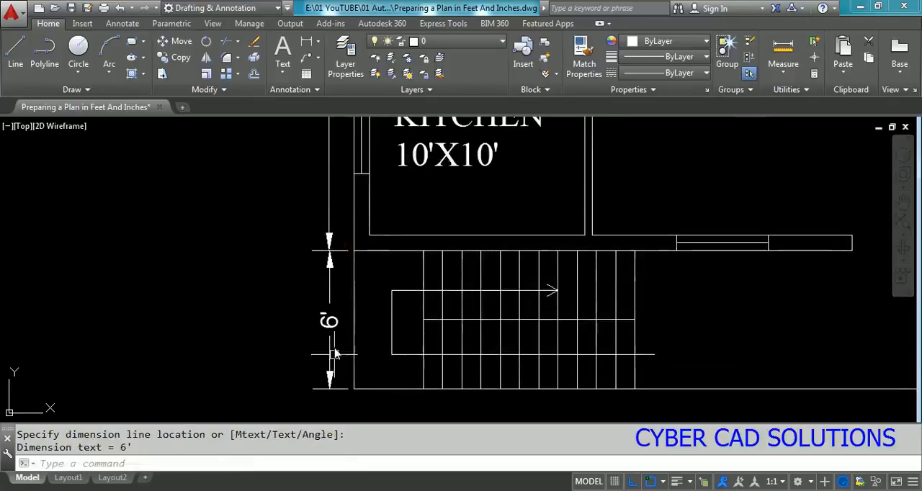
{"action": "scroll", "coordinate": [337, 357], "scroll_direction": "down", "scroll_amount": 2}
{"action": "middle_click_drag", "start_coordinate": [352, 167], "coordinate": [339, 319]}
{"action": "scroll", "coordinate": [338, 319], "scroll_direction": "up", "scroll_amount": 1}
{"action": "scroll", "coordinate": [337, 318], "scroll_direction": "down", "scroll_amount": 2}
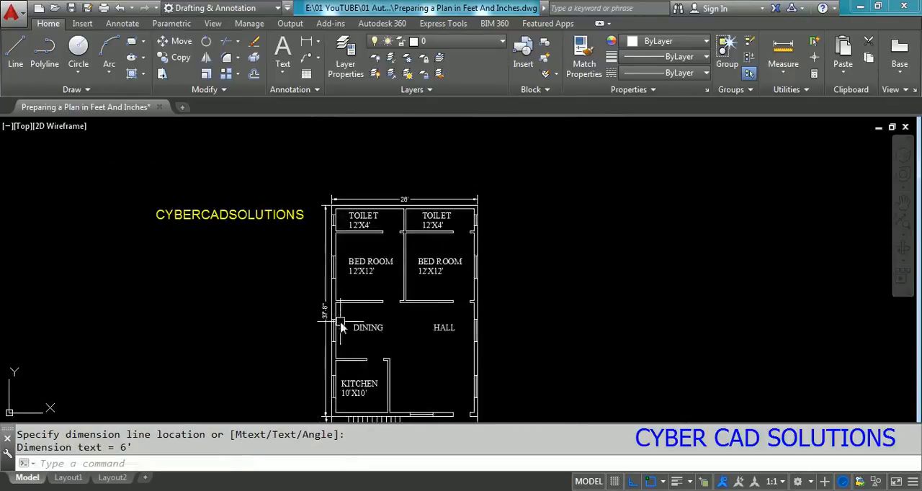
{"action": "type", "text": "Z"}
{"action": "key", "text": "Return"}
{"action": "type", "text": "E"}
{"action": "key", "text": "Return"}
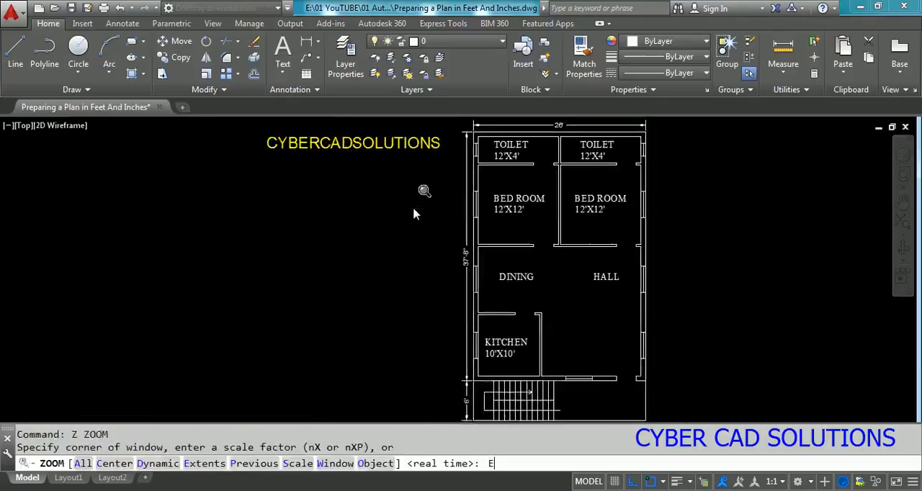
{"action": "key", "text": "Return"}
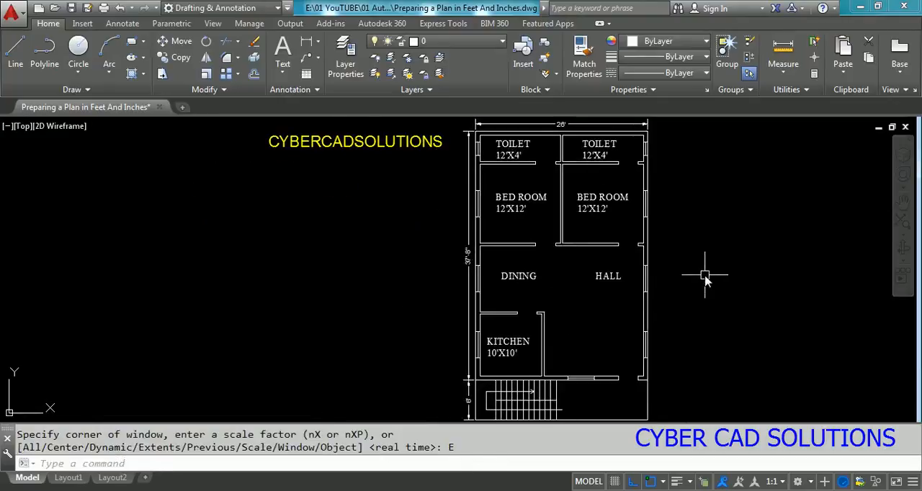